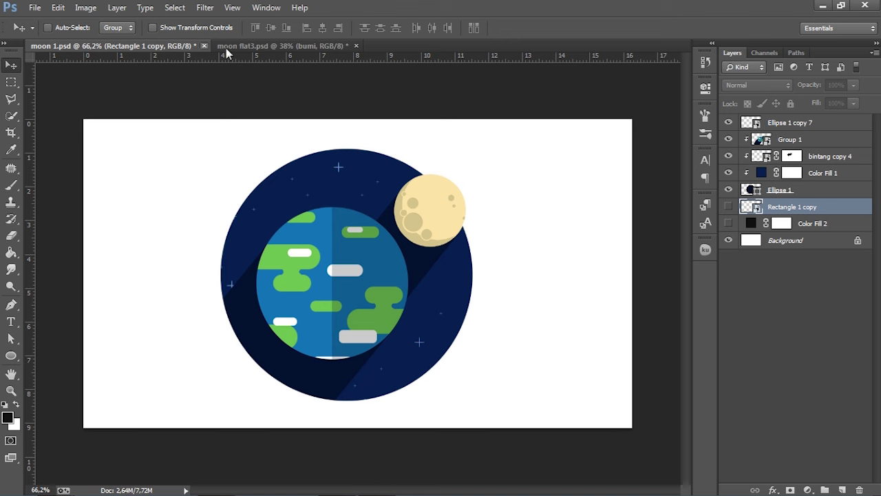
Switch to moon flat3.psd and show the bumi Earth group on the starry navy sky.
{"action": "left_click", "coordinate": [280, 46]}
{"action": "scroll", "coordinate": [358, 274], "scroll_direction": "up", "scroll_amount": 2}
{"action": "left_click", "coordinate": [728, 121]}
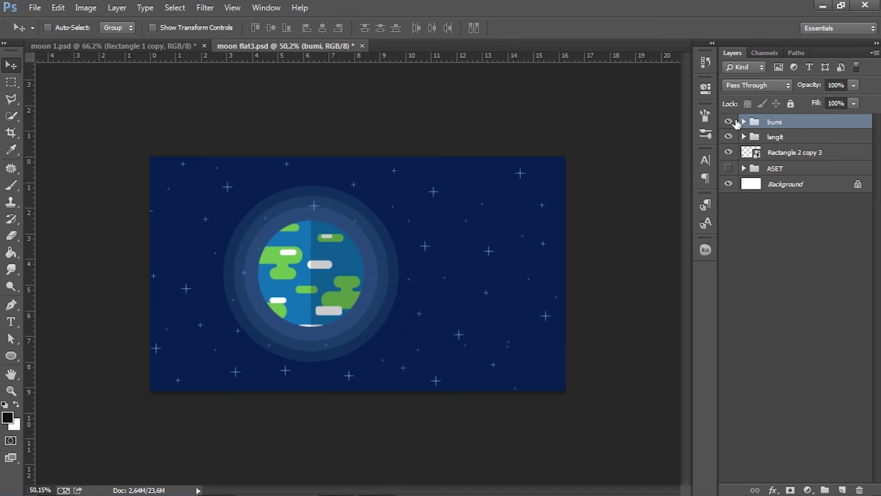
Hide the bumi group and choose the Ellipse Tool from the shape tool flyout.
{"action": "left_click", "coordinate": [728, 122]}
{"action": "scroll", "coordinate": [283, 273], "scroll_direction": "up", "scroll_amount": 1}
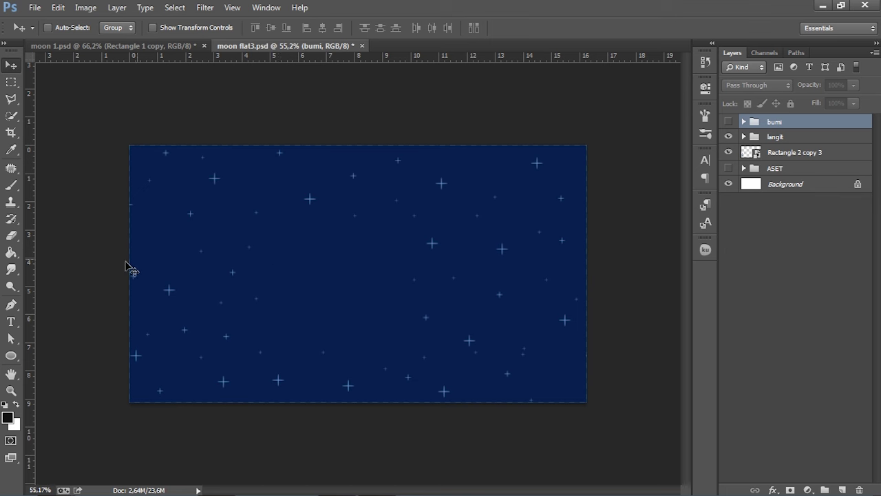
{"action": "left_click", "coordinate": [13, 357]}
{"action": "left_click", "coordinate": [12, 356]}
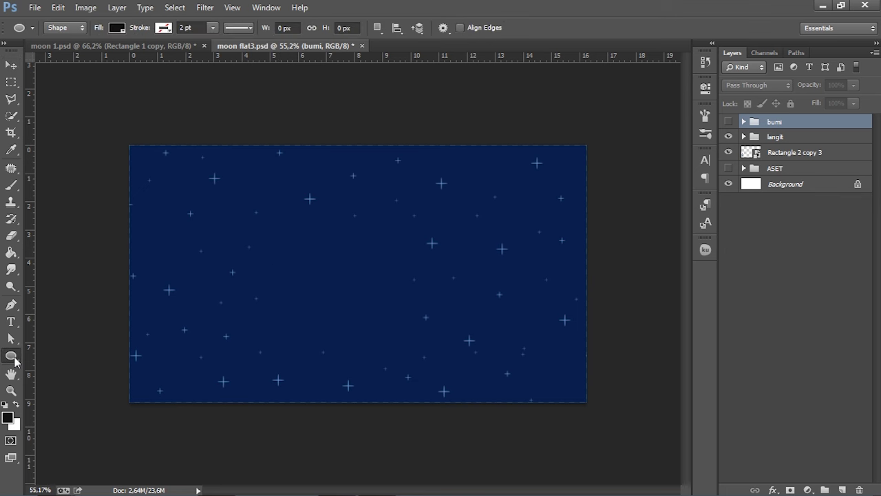
{"action": "right_click", "coordinate": [13, 357]}
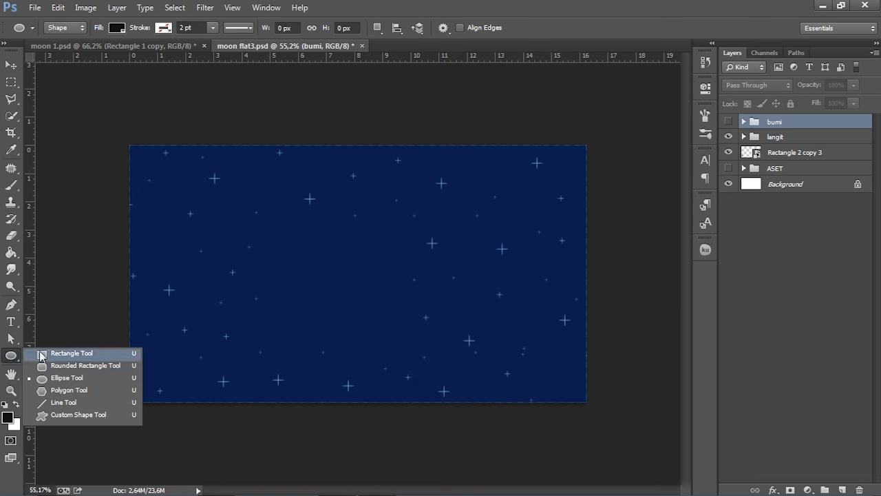
{"action": "left_click", "coordinate": [61, 378]}
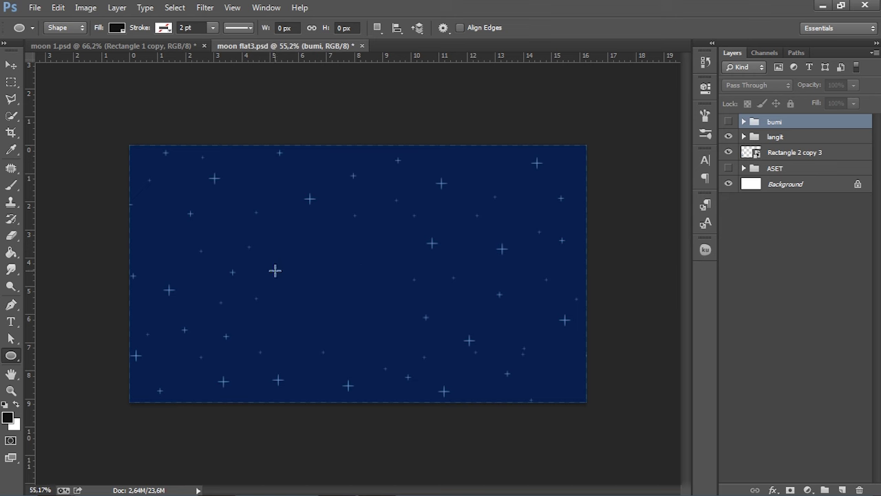
Draw a circle in the middle of the sky and give it a pale yellow fill.
{"action": "mouse_move", "coordinate": [274, 226]}
{"action": "left_mouse_down"}
{"action": "mouse_move", "coordinate": [314, 279]}
{"action": "mouse_move", "coordinate": [396, 346]}
{"action": "left_mouse_up"}
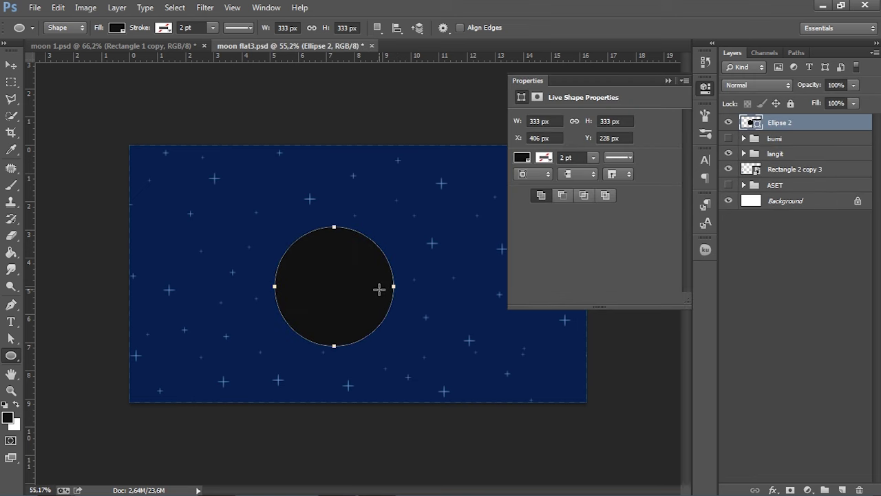
{"action": "left_click", "coordinate": [523, 158]}
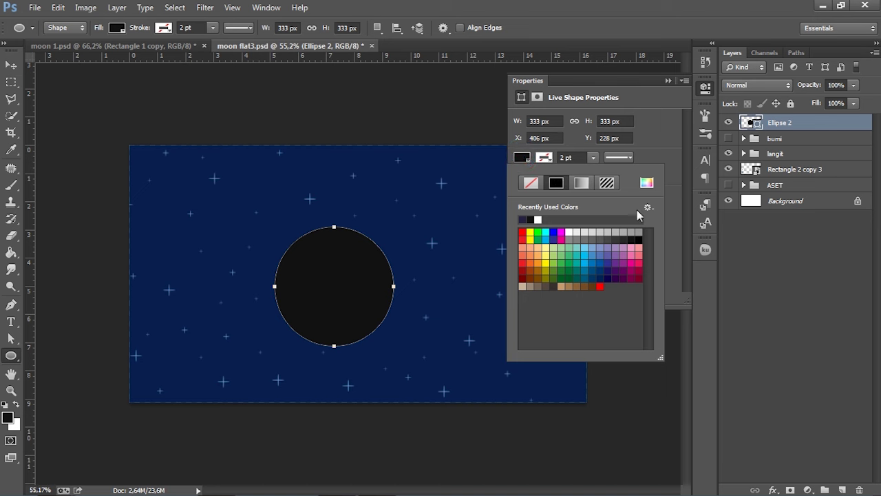
{"action": "left_click", "coordinate": [648, 183]}
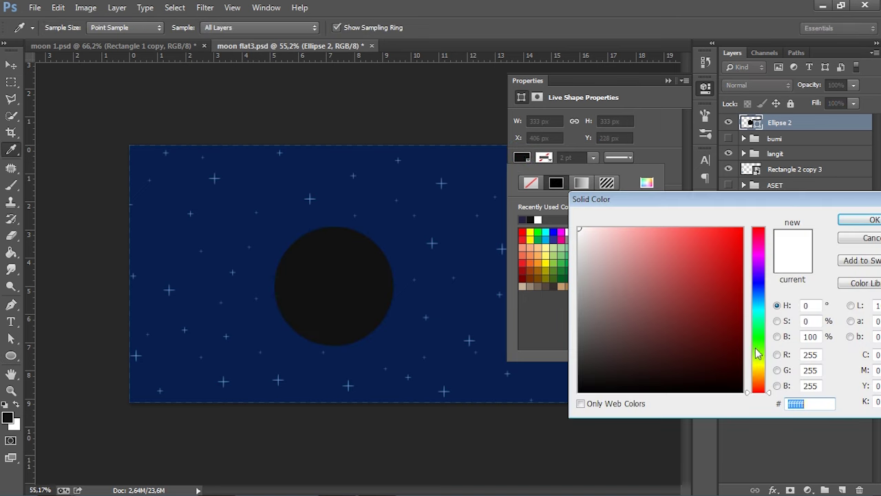
{"action": "left_click_drag", "start_coordinate": [758, 353], "coordinate": [764, 375]}
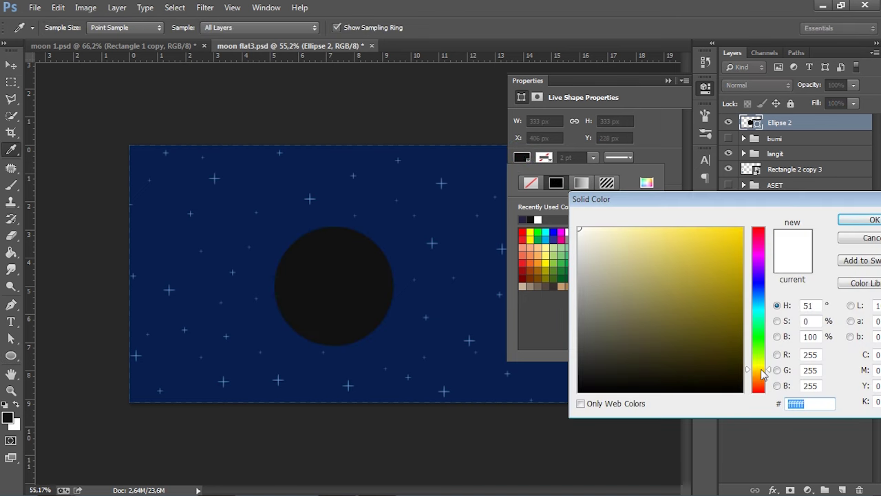
{"action": "left_click_drag", "start_coordinate": [623, 230], "coordinate": [612, 211]}
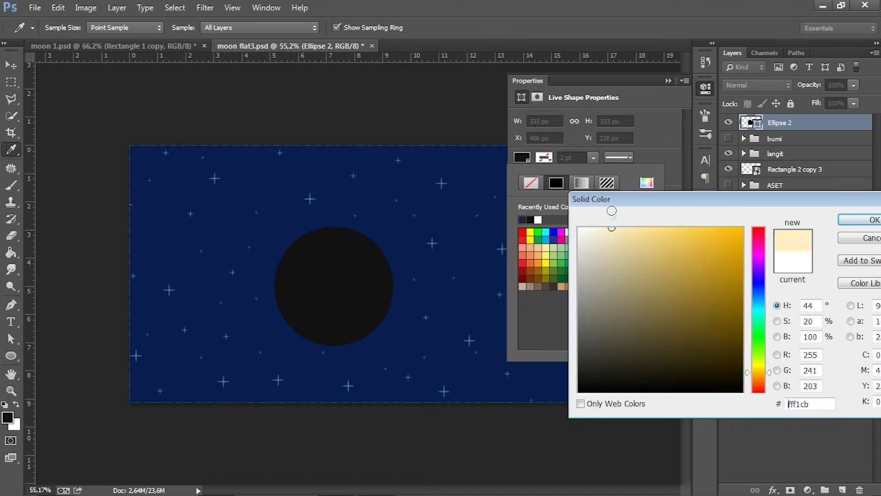
{"action": "left_click", "coordinate": [852, 220]}
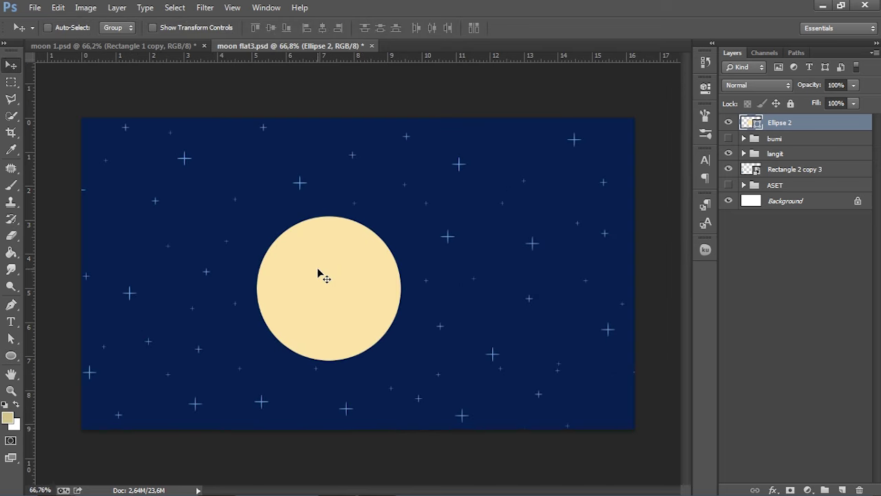
Position the pale yellow moon circle near the canvas centre, nudging it right and down.
{"action": "left_click_drag", "start_coordinate": [349, 270], "coordinate": [368, 265]}
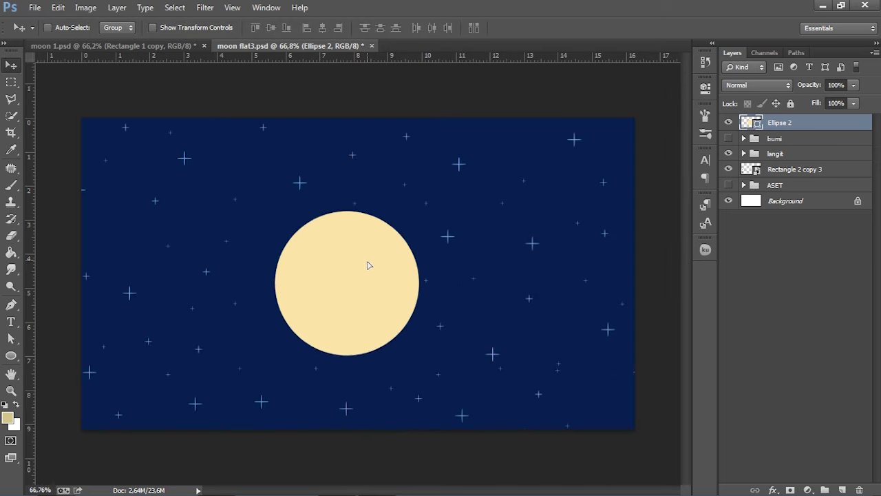
{"action": "key", "text": "shift+Right"}
{"action": "key", "text": "shift+Down"}
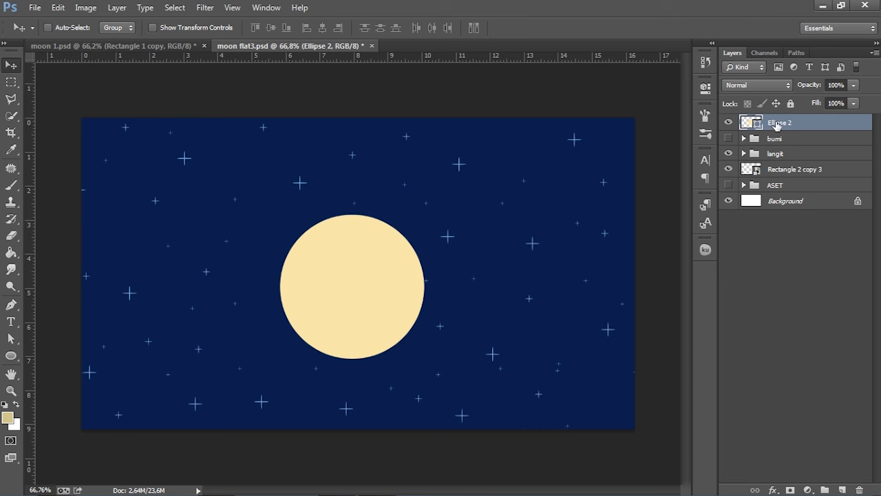
Duplicate the Ellipse 2 layer as Ellipse 2 copy.
{"action": "right_click", "coordinate": [776, 126]}
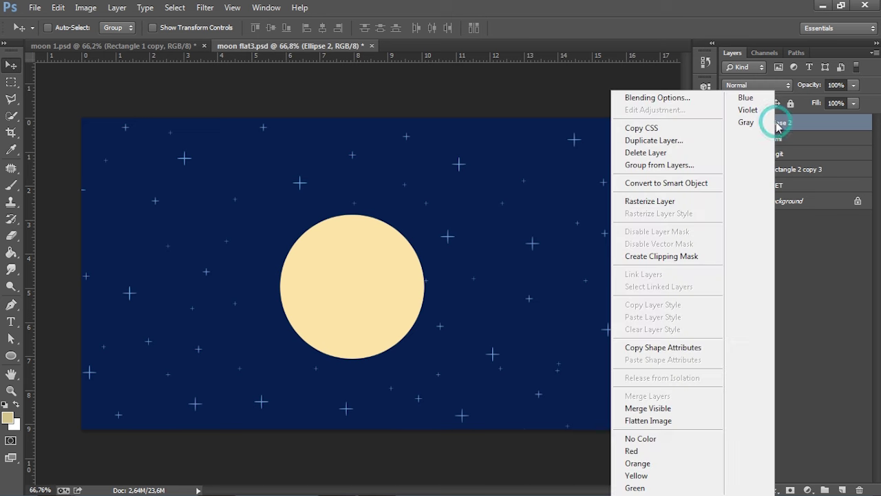
{"action": "right_click", "coordinate": [820, 124]}
{"action": "left_click", "coordinate": [825, 124]}
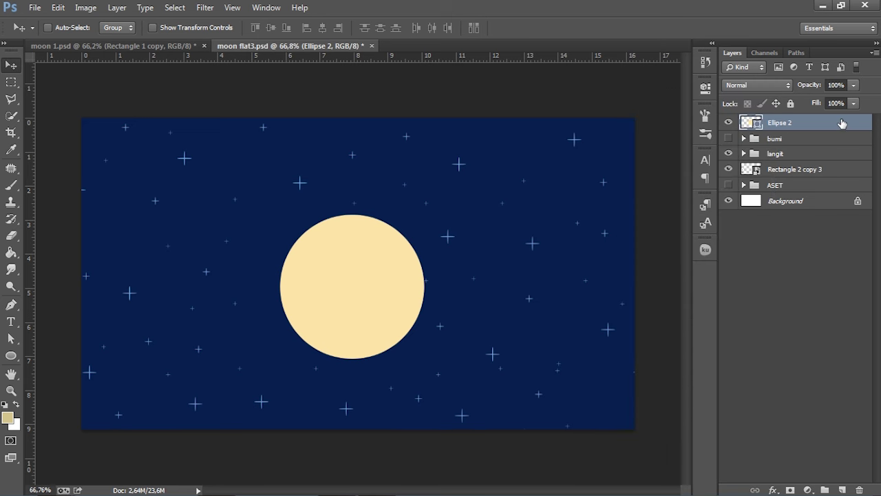
{"action": "right_click", "coordinate": [827, 123]}
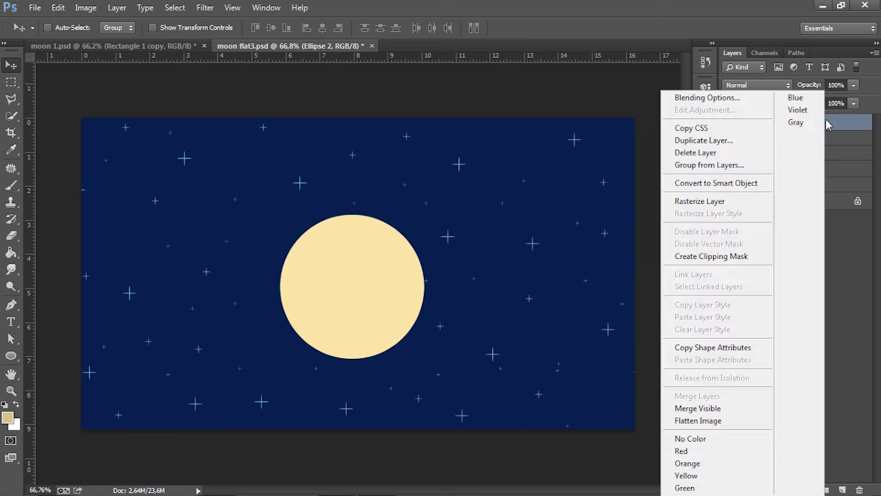
{"action": "left_click", "coordinate": [716, 140]}
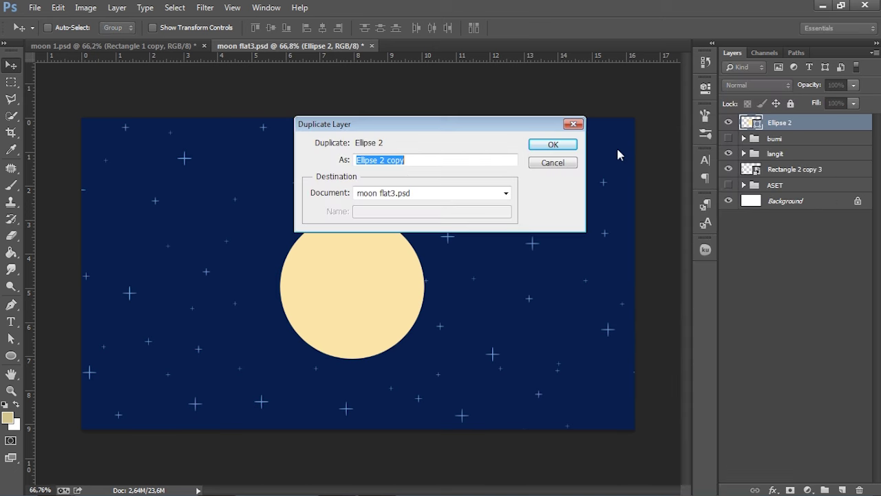
{"action": "left_click", "coordinate": [557, 144]}
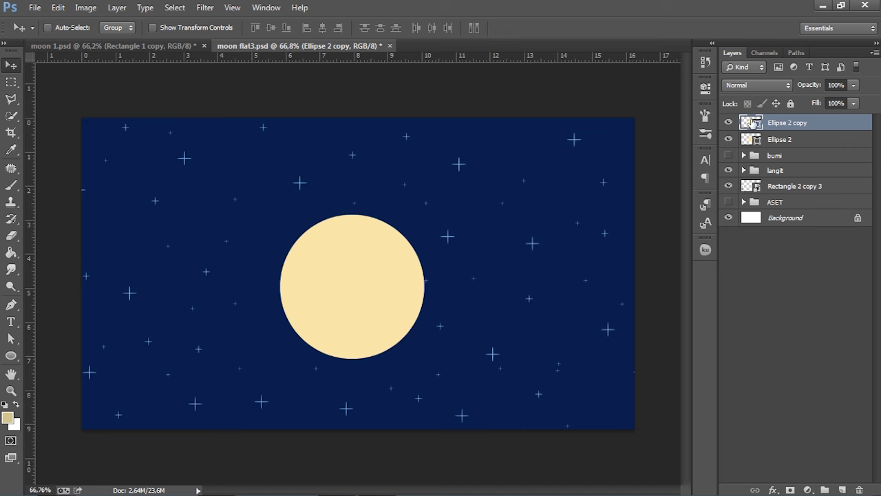
Fill Ellipse 2 copy with the darker tan #d3c48b.
{"action": "double_click", "coordinate": [752, 124]}
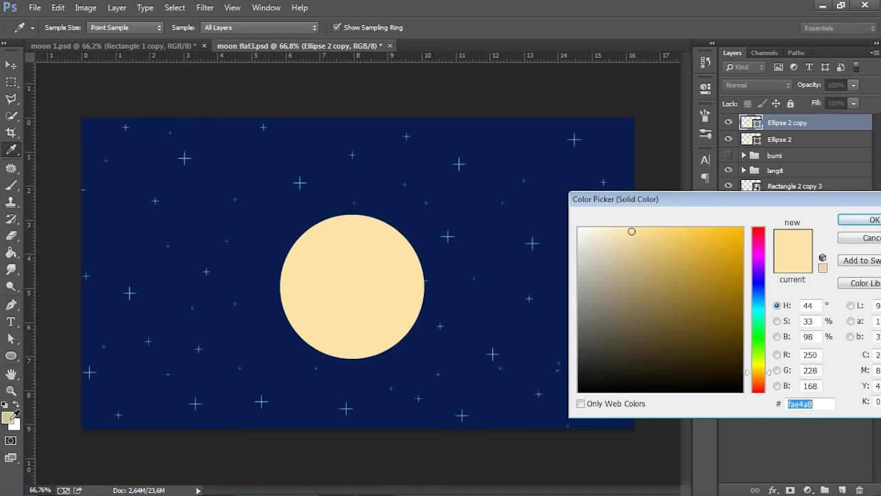
{"action": "left_click", "coordinate": [634, 256]}
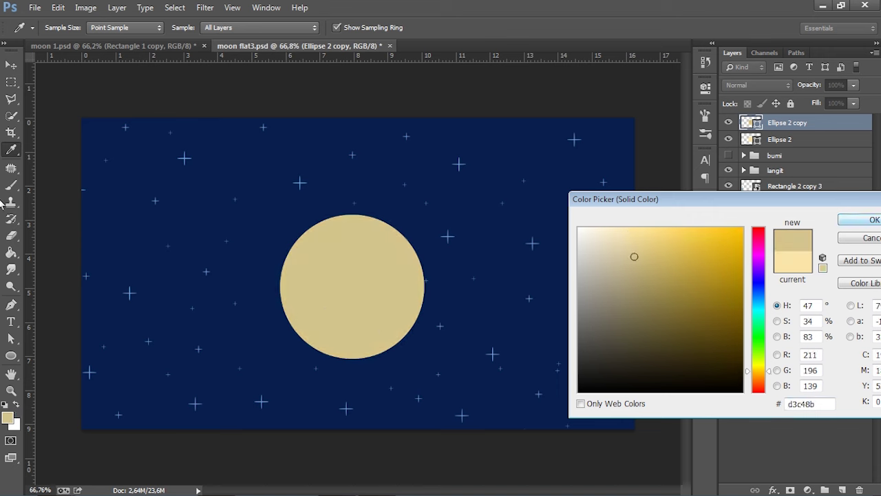
{"action": "left_click", "coordinate": [871, 228]}
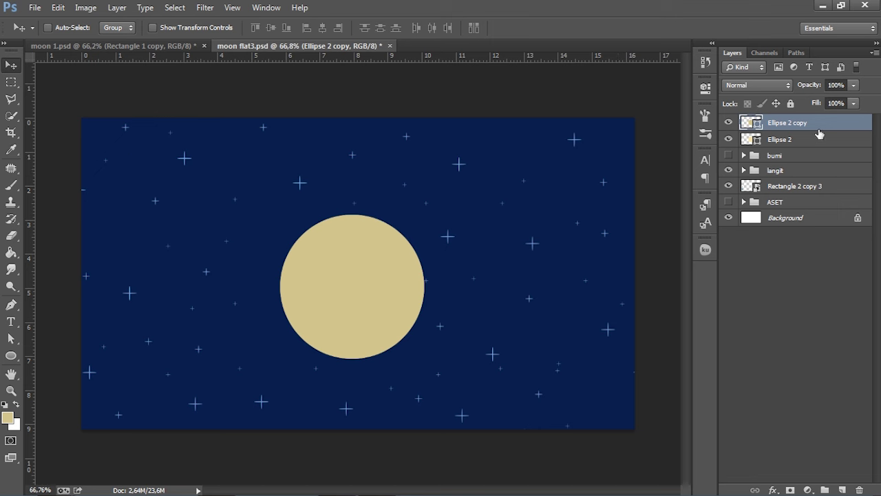
{"action": "left_click", "coordinate": [796, 139]}
{"action": "left_click", "coordinate": [795, 122]}
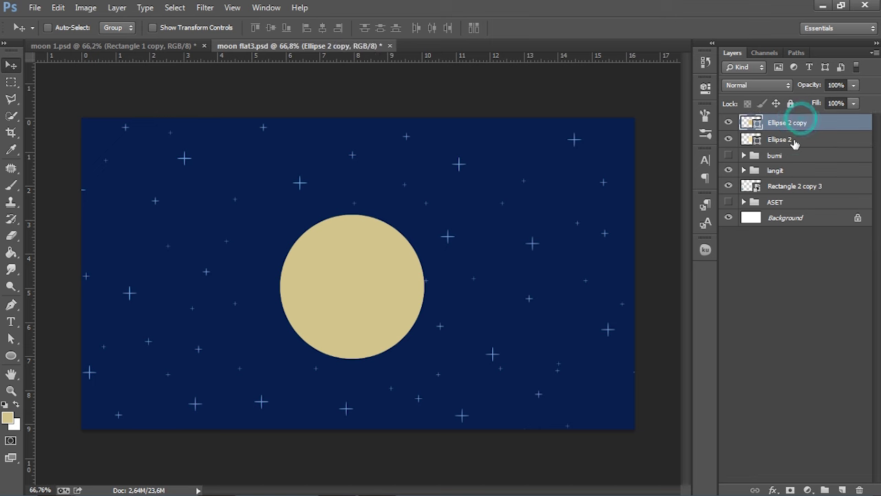
{"action": "left_click", "coordinate": [794, 141]}
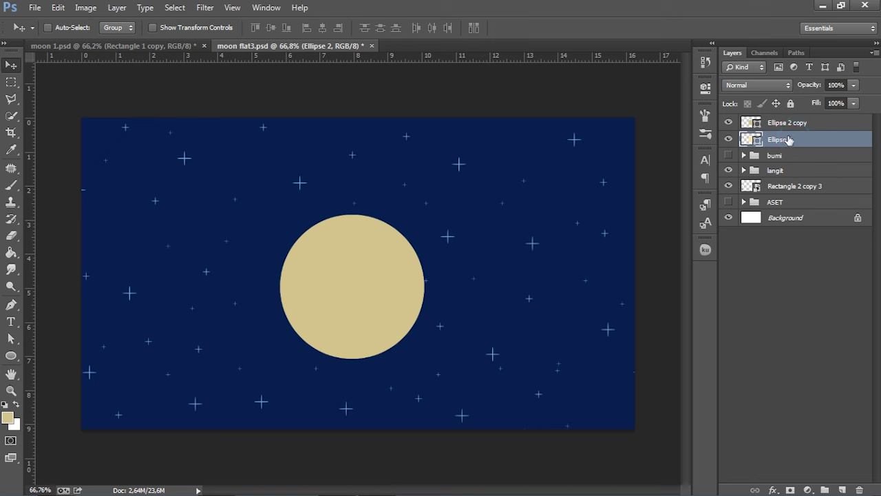
Stack Ellipse 2 above its copy, clip it, and shift it up-right to reveal a tan crescent.
{"action": "mouse_move", "coordinate": [790, 143]}
{"action": "left_mouse_down"}
{"action": "mouse_move", "coordinate": [783, 116]}
{"action": "mouse_move", "coordinate": [763, 128]}
{"action": "left_mouse_up"}
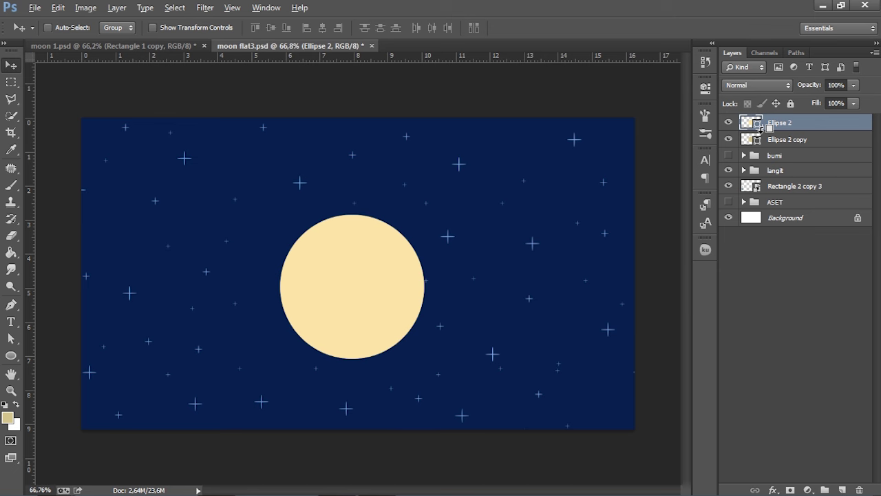
{"action": "left_click", "coordinate": [761, 129], "text": "alt"}
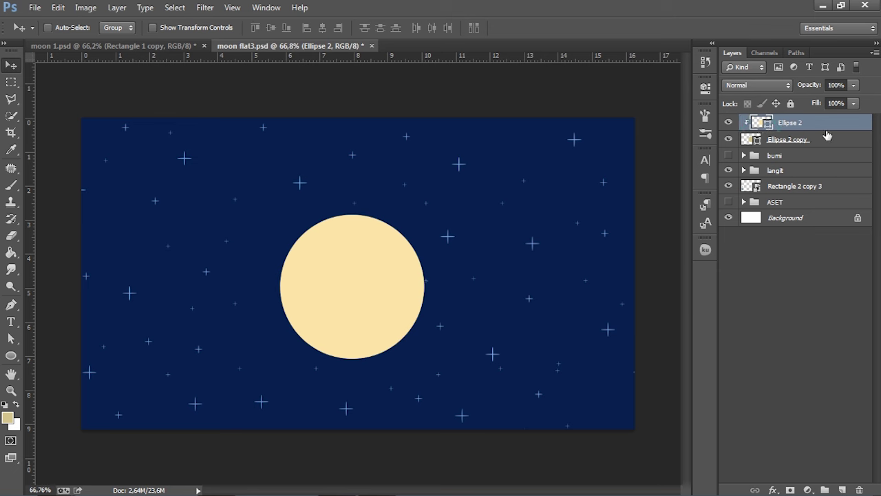
{"action": "left_click_drag", "start_coordinate": [353, 282], "coordinate": [367, 274]}
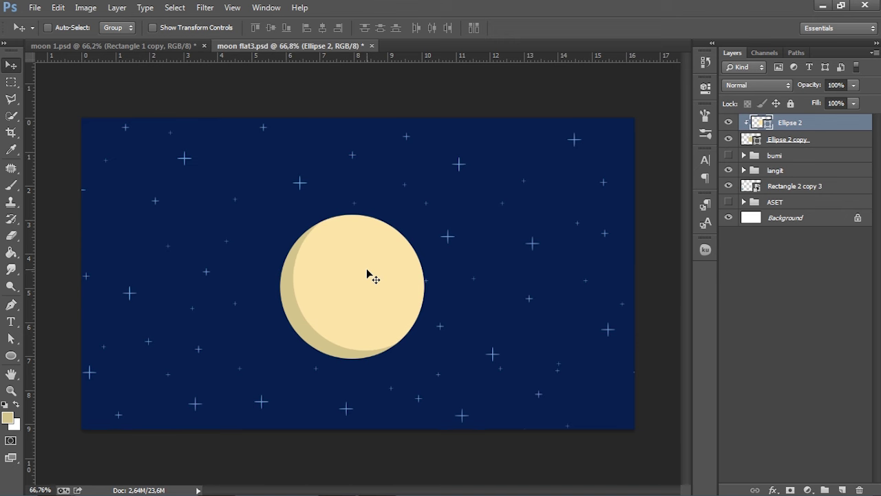
{"action": "scroll", "coordinate": [368, 274], "scroll_direction": "up", "scroll_amount": 1}
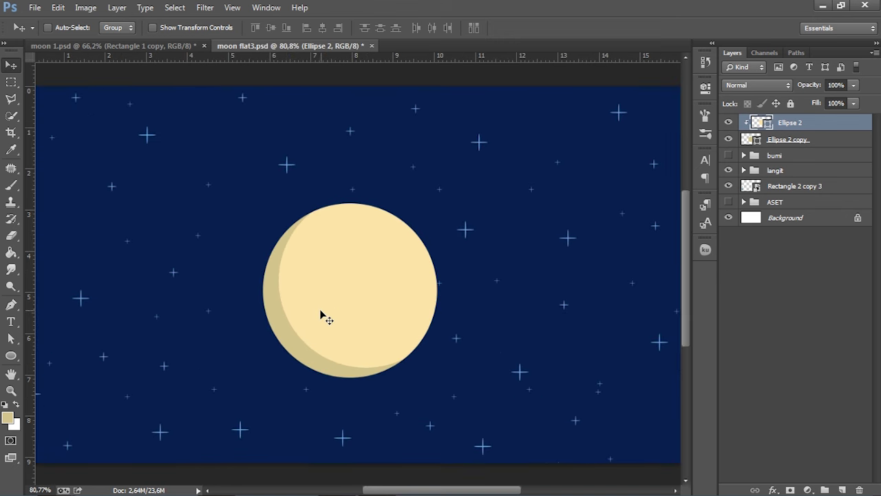
{"action": "scroll", "coordinate": [321, 315], "scroll_direction": "up", "scroll_amount": 1}
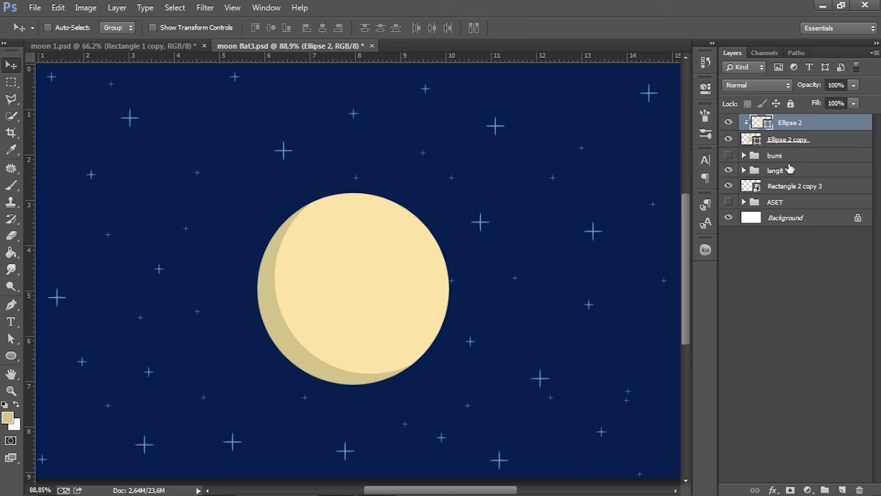
{"action": "left_click", "coordinate": [791, 140]}
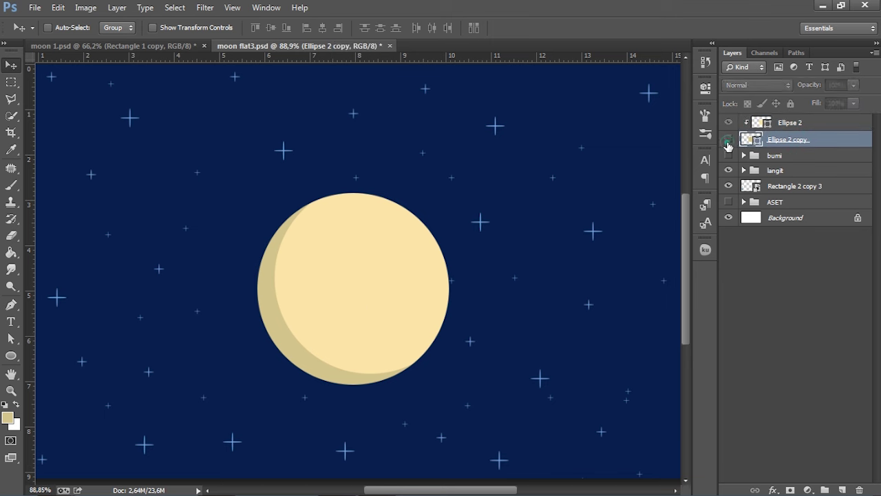
{"action": "left_click", "coordinate": [729, 140]}
{"action": "left_click", "coordinate": [728, 139]}
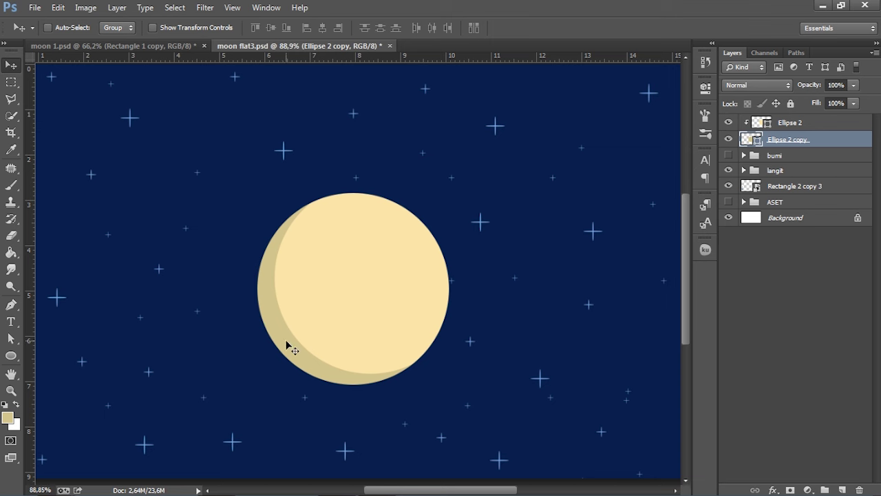
{"action": "scroll", "coordinate": [320, 369], "scroll_direction": "down", "scroll_amount": 2}
{"action": "scroll", "coordinate": [318, 365], "scroll_direction": "up", "scroll_amount": 1}
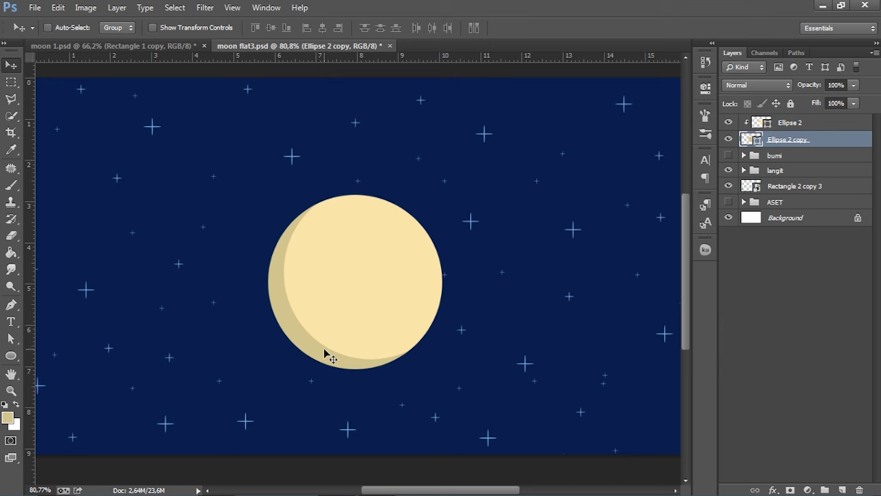
{"action": "left_click", "coordinate": [785, 124]}
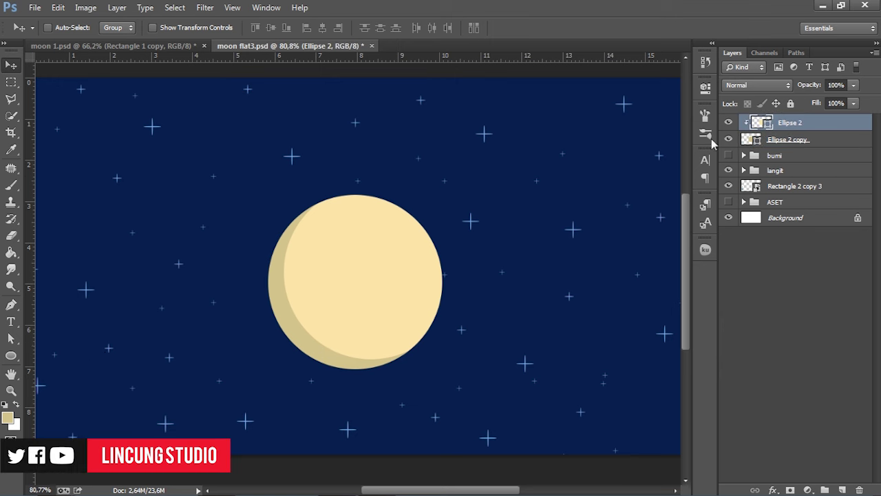
{"action": "left_click", "coordinate": [729, 124]}
{"action": "left_click", "coordinate": [730, 124]}
{"action": "left_click", "coordinate": [728, 124]}
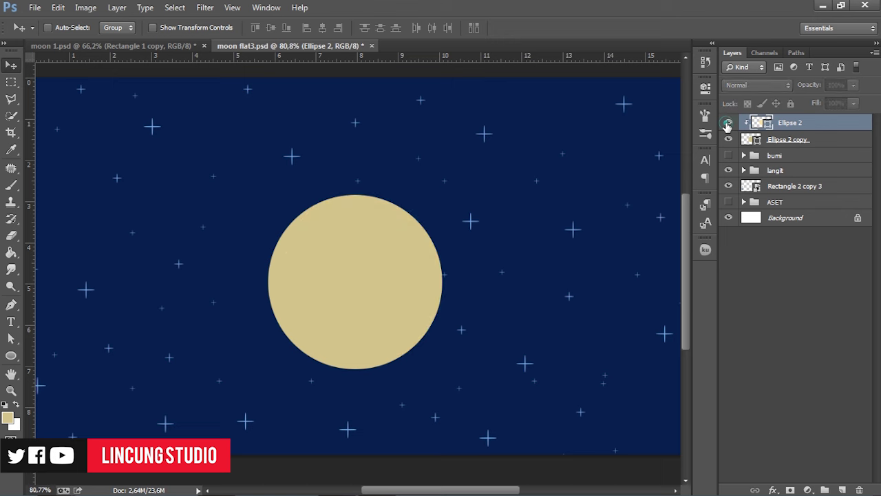
{"action": "left_click", "coordinate": [728, 124]}
{"action": "left_click", "coordinate": [728, 124]}
{"action": "left_click", "coordinate": [727, 124]}
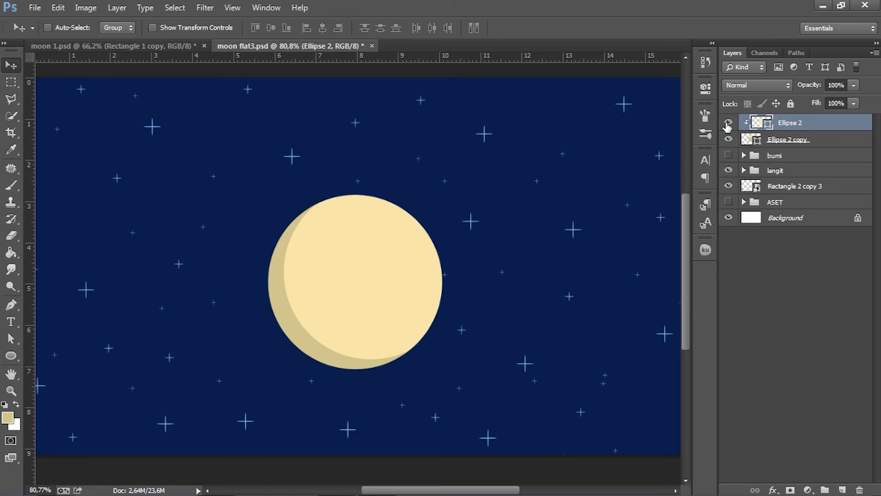
Duplicate Ellipse 2 as Ellipse 2 copy 2 and release it from the clipping mask.
{"action": "right_click", "coordinate": [789, 128]}
{"action": "left_click", "coordinate": [701, 141]}
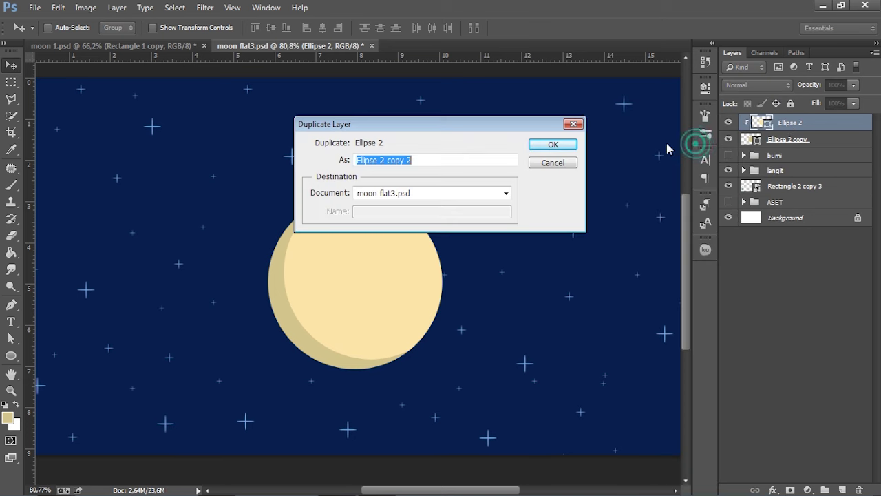
{"action": "left_click", "coordinate": [556, 144]}
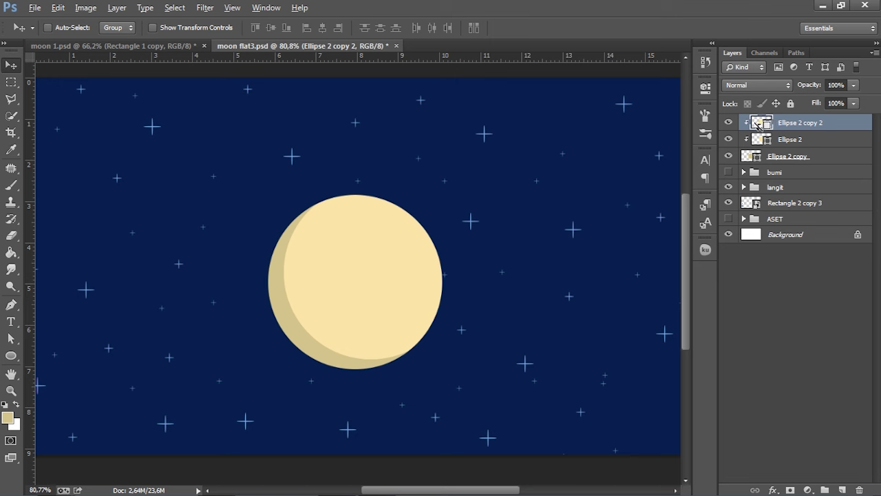
{"action": "left_click", "coordinate": [757, 125], "text": "alt"}
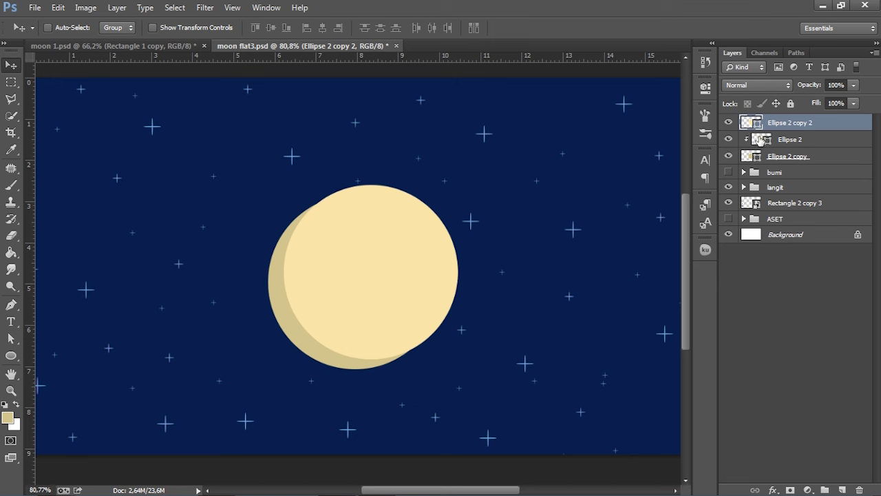
Scale the copy to about 22.5% and place it just left of the moon.
{"action": "key", "text": "ctrl+t"}
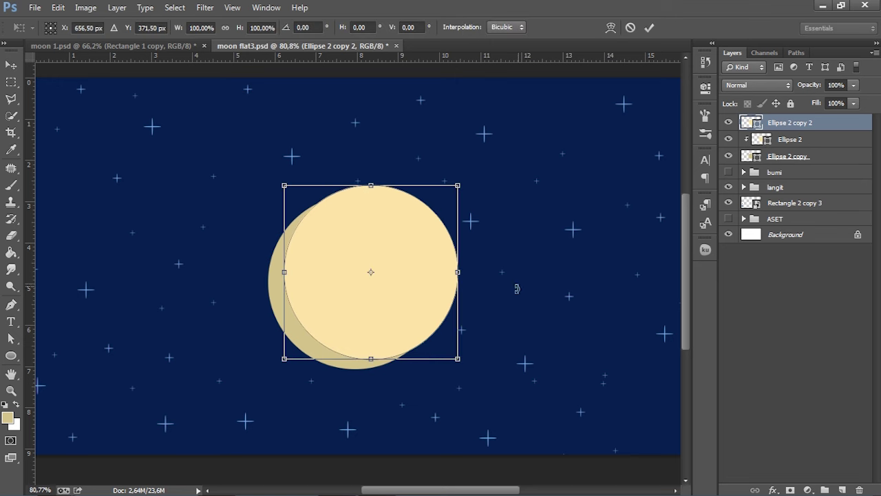
{"action": "left_click_drag", "start_coordinate": [465, 362], "coordinate": [318, 245]}
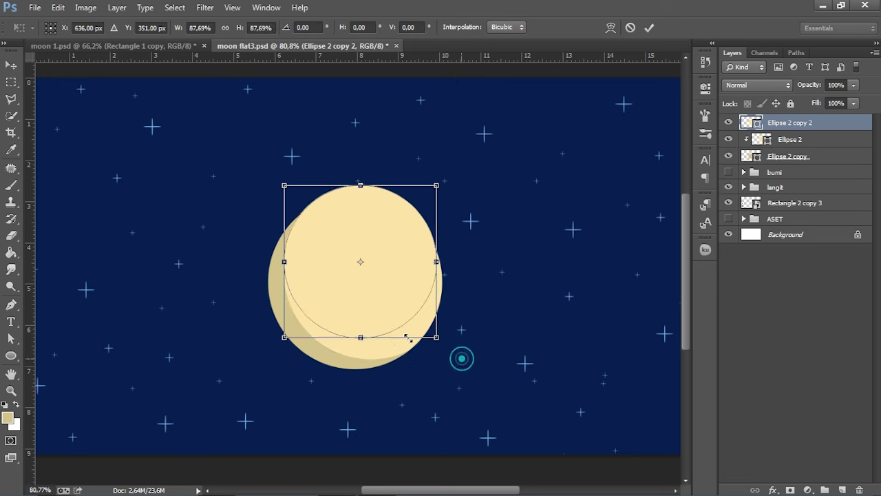
{"action": "scroll", "coordinate": [319, 245], "scroll_direction": "up", "scroll_amount": 3}
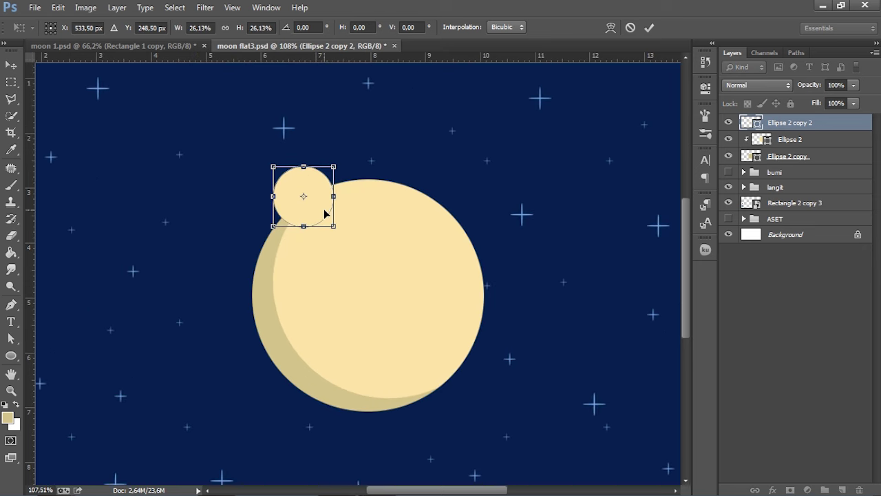
{"action": "left_click_drag", "start_coordinate": [314, 191], "coordinate": [326, 355]}
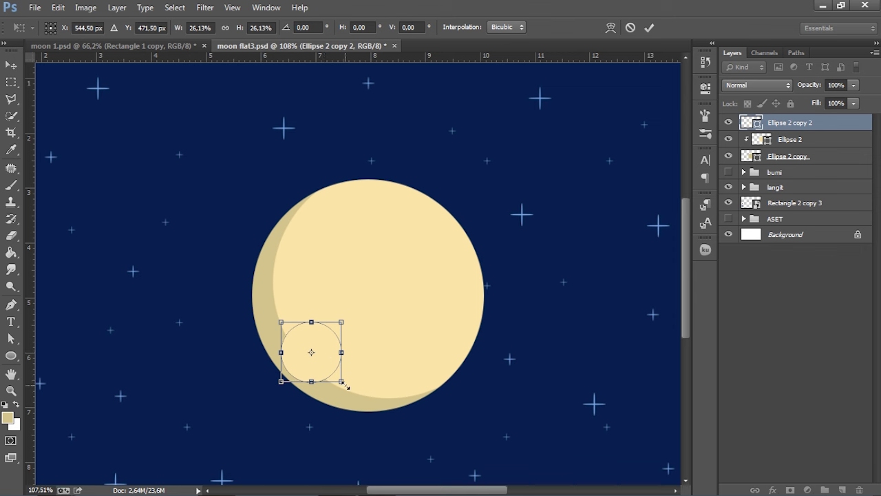
{"action": "left_click_drag", "start_coordinate": [346, 387], "coordinate": [320, 363]}
{"action": "scroll", "coordinate": [324, 358], "scroll_direction": "up", "scroll_amount": 2}
{"action": "left_click_drag", "start_coordinate": [336, 323], "coordinate": [346, 319]}
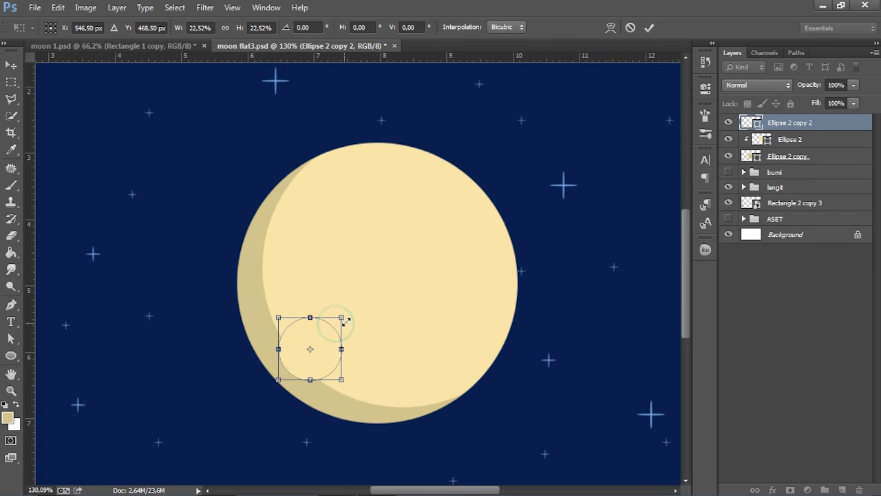
{"action": "key", "text": "Return"}
{"action": "left_click_drag", "start_coordinate": [307, 364], "coordinate": [197, 364]}
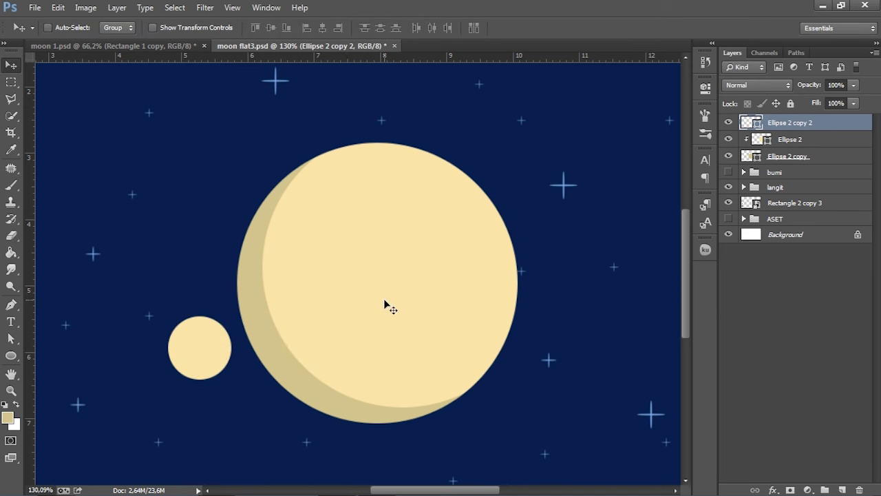
Duplicate the small disc as Ellipse 2 copy 3 and move it up-left.
{"action": "right_click", "coordinate": [796, 123]}
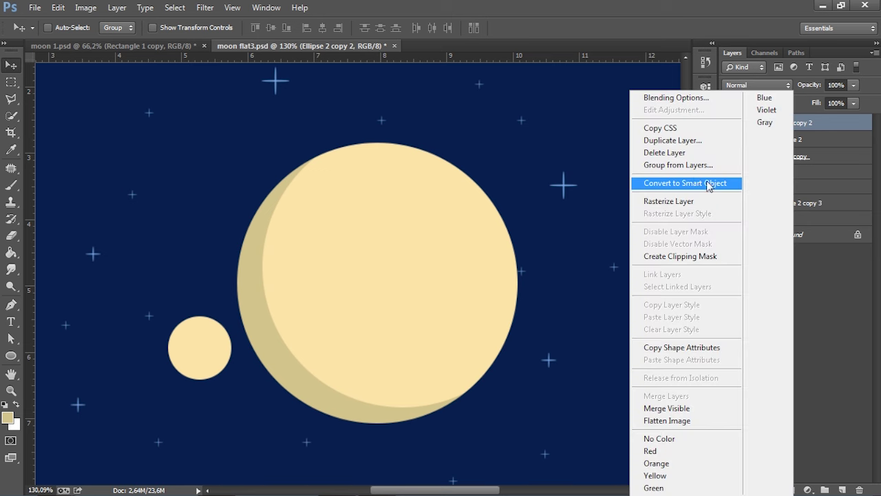
{"action": "left_click", "coordinate": [682, 140]}
{"action": "left_click", "coordinate": [553, 145]}
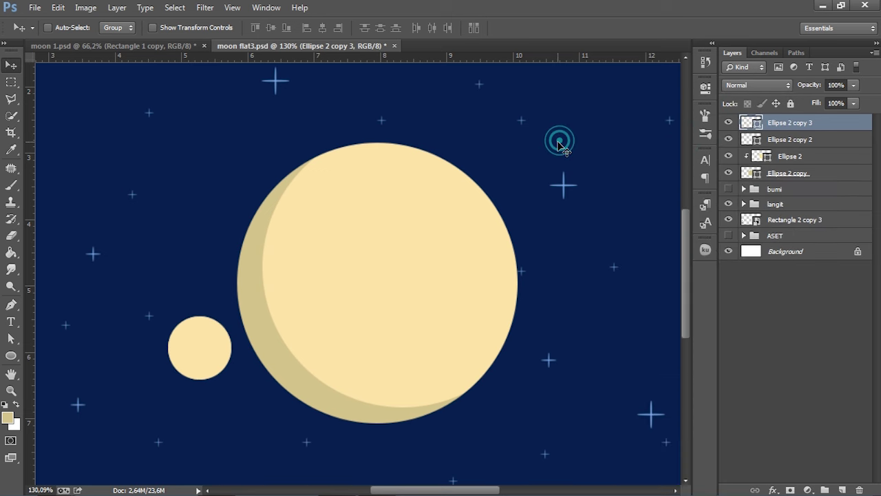
{"action": "left_click_drag", "start_coordinate": [238, 369], "coordinate": [207, 344]}
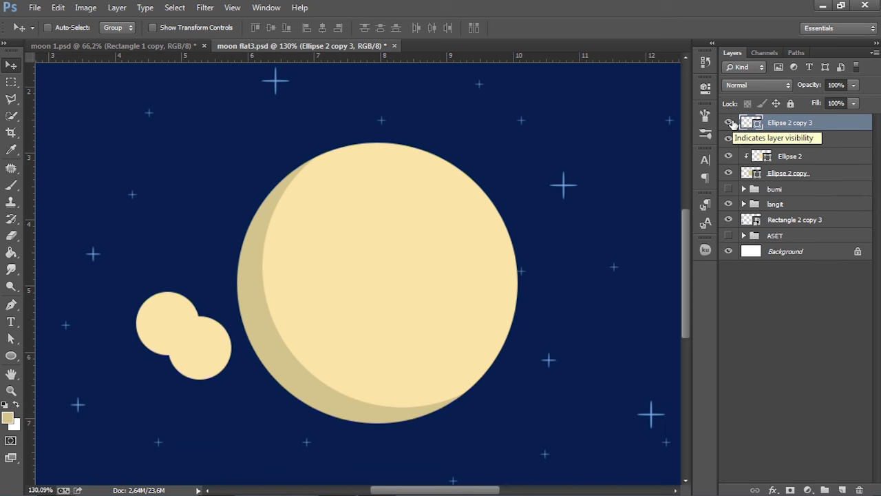
Tint the lower-right disc, Ellipse 2 copy 2, with the crescent tan d3c48b.
{"action": "left_click", "coordinate": [729, 122]}
{"action": "left_click", "coordinate": [790, 142]}
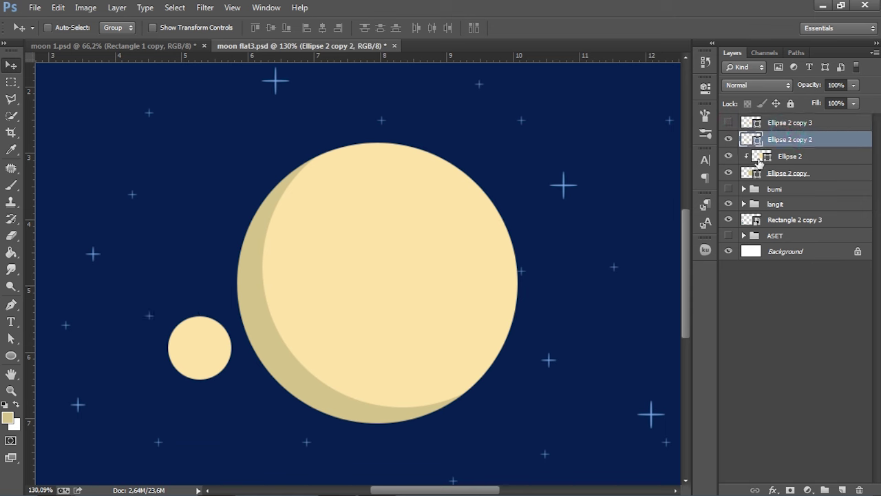
{"action": "left_click", "coordinate": [729, 139]}
{"action": "left_click", "coordinate": [729, 139]}
{"action": "double_click", "coordinate": [752, 141]}
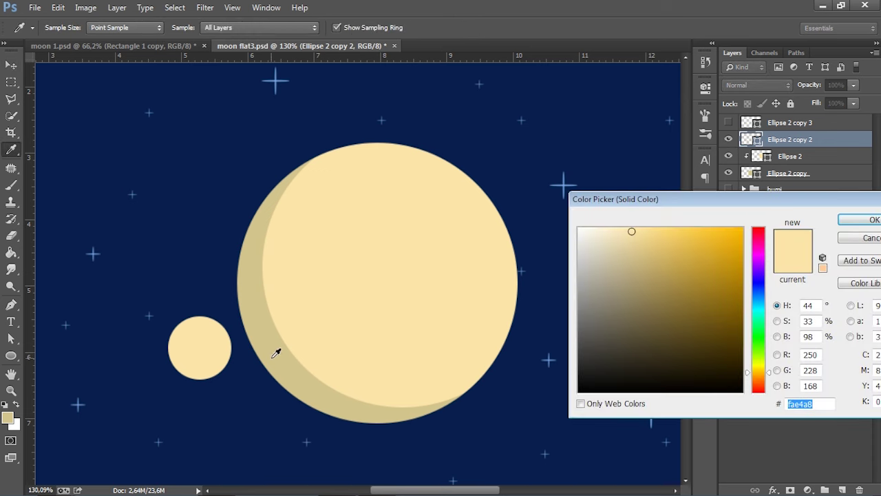
{"action": "left_click", "coordinate": [273, 357]}
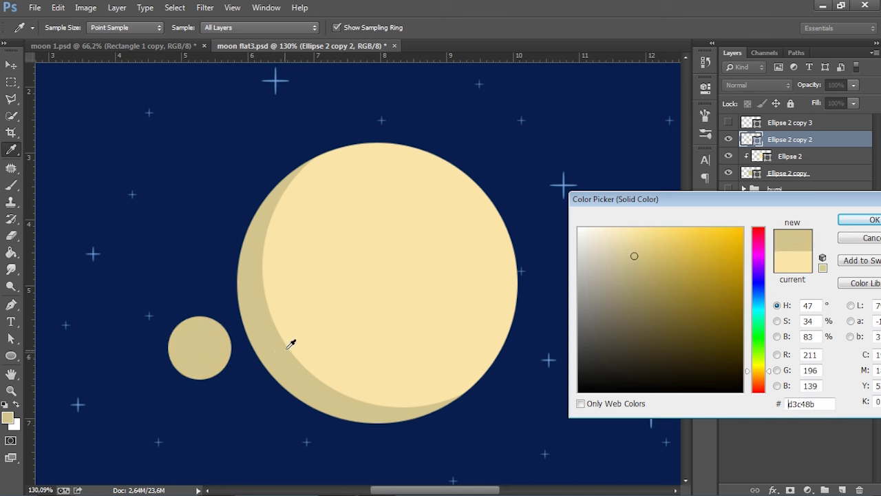
{"action": "left_click", "coordinate": [853, 222]}
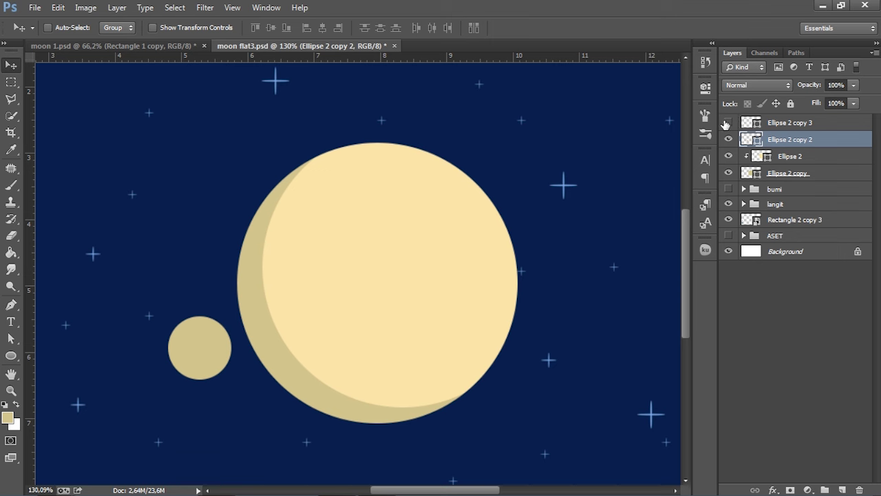
{"action": "left_click", "coordinate": [728, 123]}
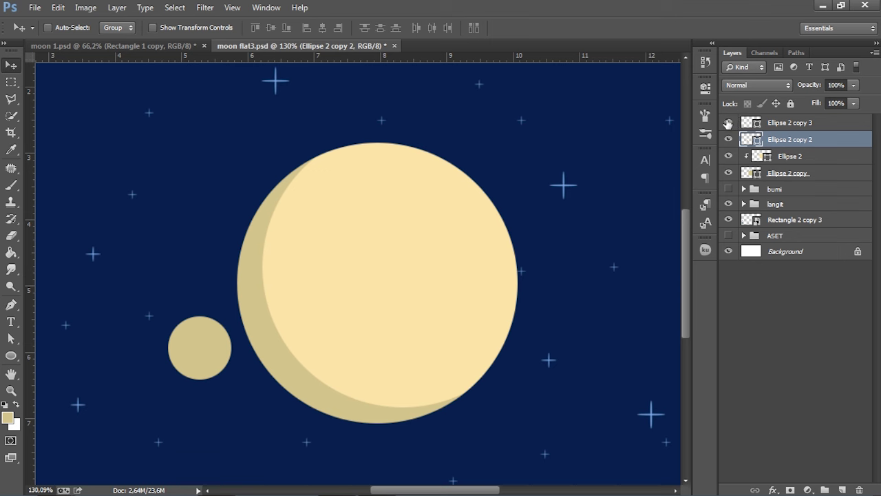
{"action": "left_click", "coordinate": [786, 122]}
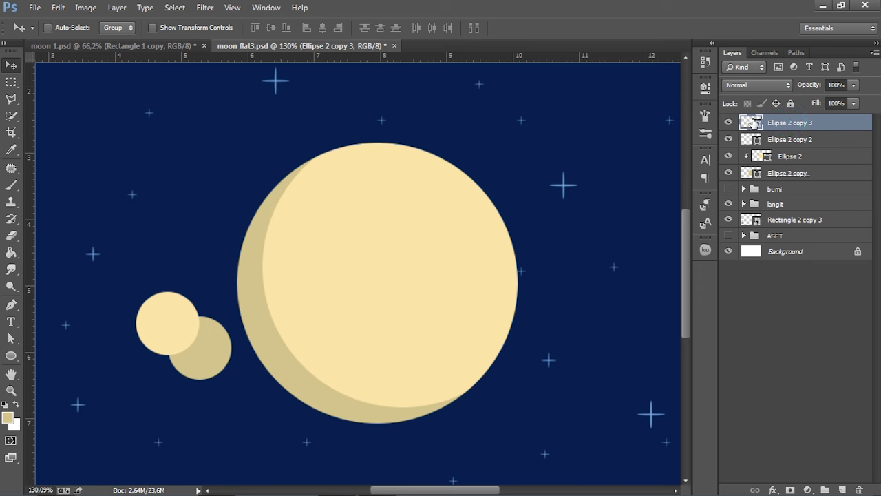
Set Ellipse 2 copy 3's fill to the deeper olive tan #b8ab78.
{"action": "double_click", "coordinate": [749, 122]}
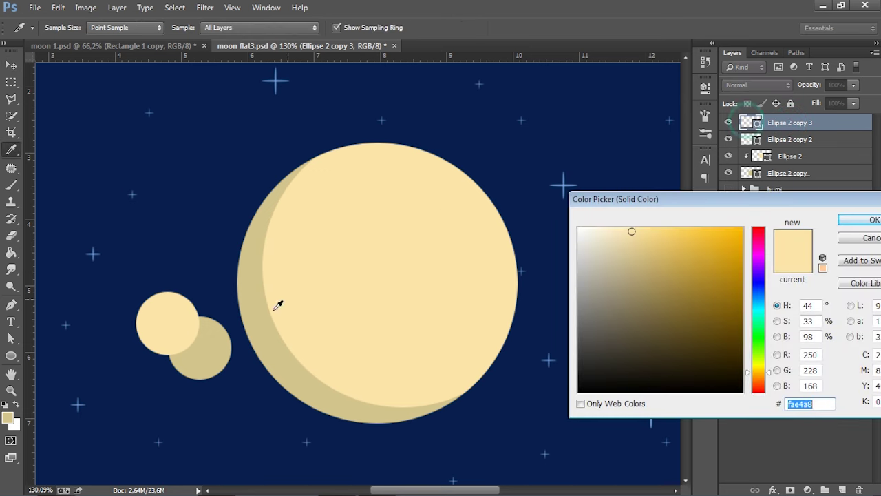
{"action": "left_click", "coordinate": [219, 348]}
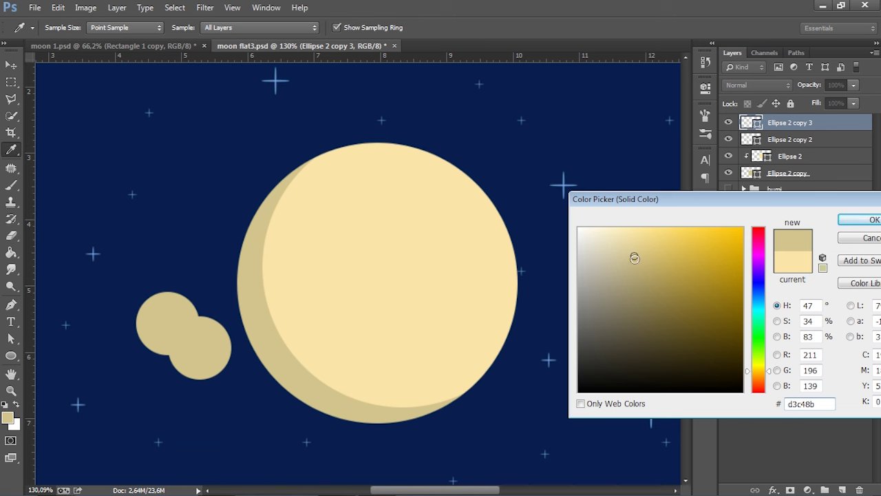
{"action": "left_click", "coordinate": [635, 266]}
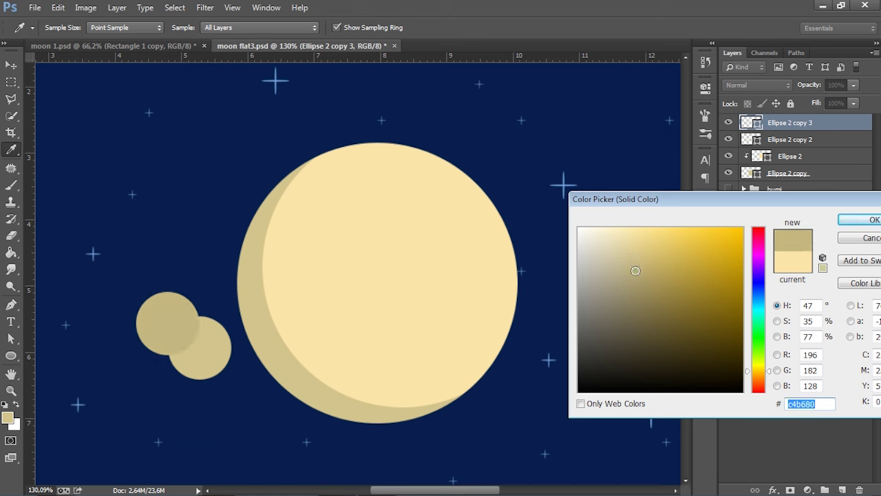
{"action": "left_click", "coordinate": [635, 271]}
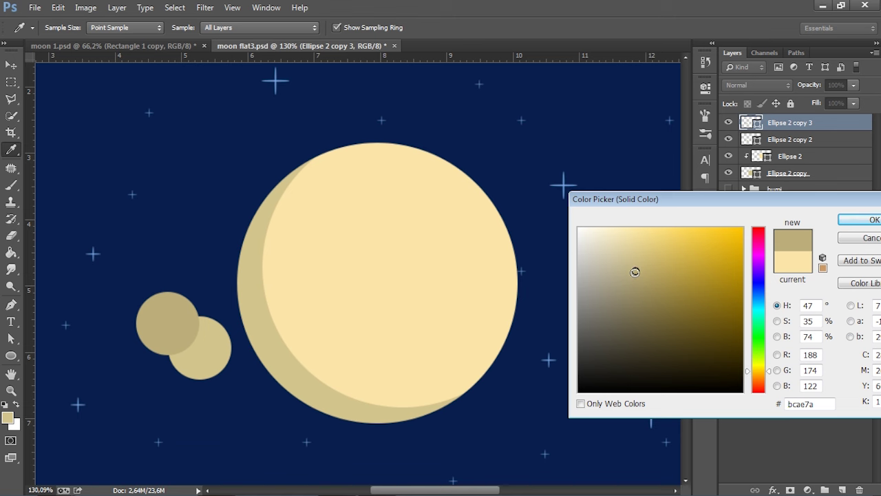
{"action": "left_click", "coordinate": [636, 273]}
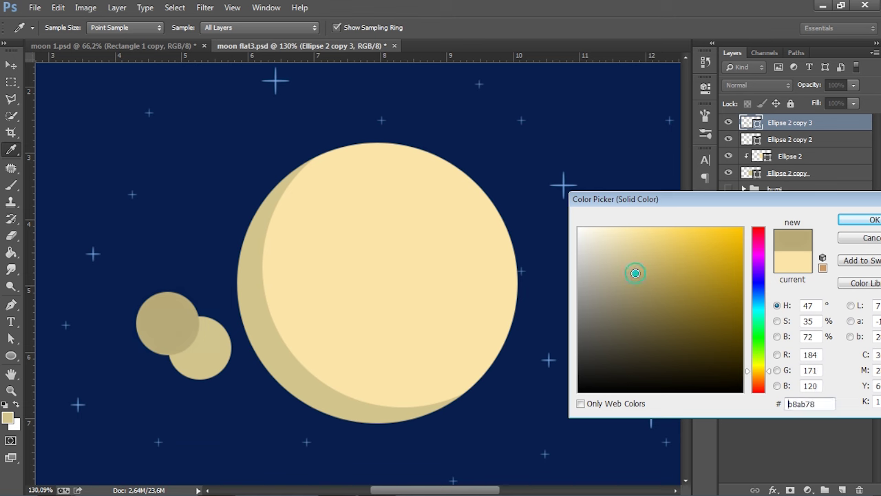
{"action": "left_click_drag", "start_coordinate": [728, 201], "coordinate": [601, 181]}
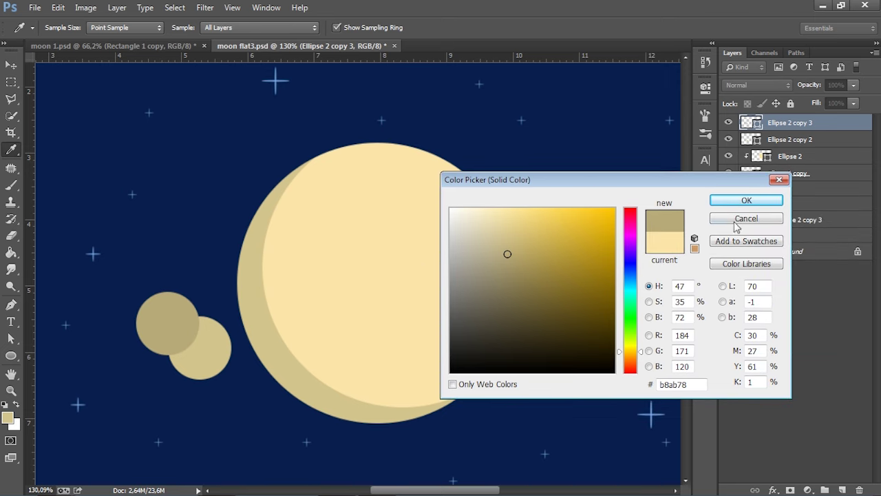
{"action": "left_click", "coordinate": [750, 201]}
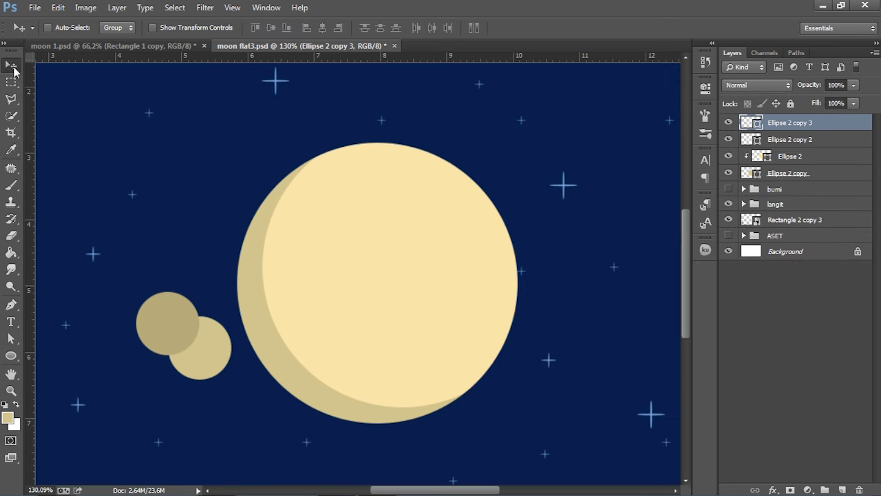
Move Ellipse 2 copy 2 above Ellipse 2 copy 3 in the layer stack.
{"action": "left_click", "coordinate": [774, 140]}
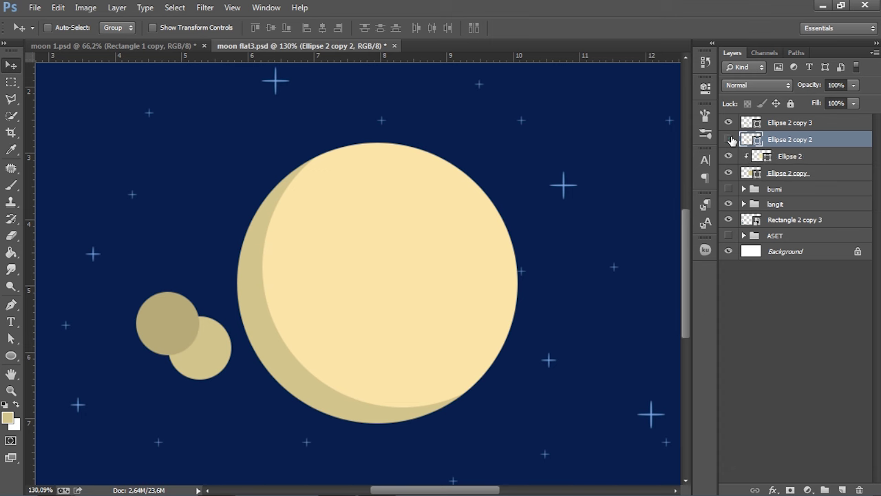
{"action": "left_click", "coordinate": [730, 140]}
{"action": "left_click", "coordinate": [731, 139]}
{"action": "left_click_drag", "start_coordinate": [789, 140], "coordinate": [784, 118]}
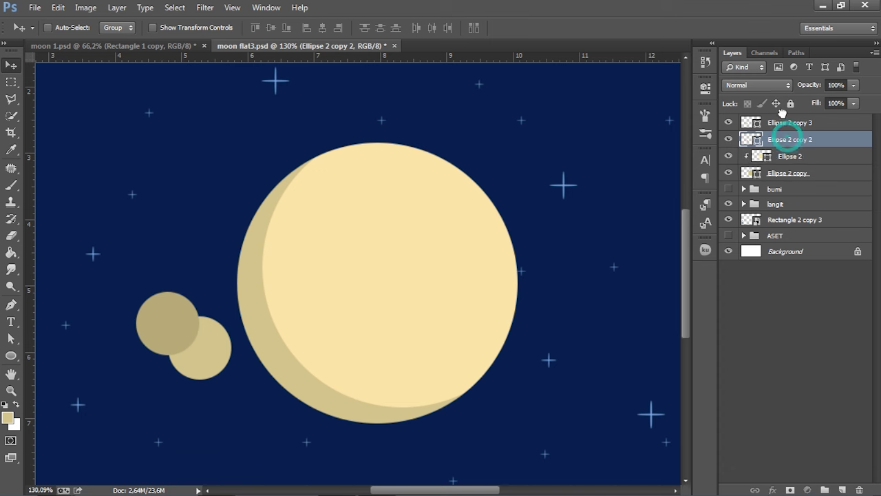
{"action": "left_click", "coordinate": [730, 139]}
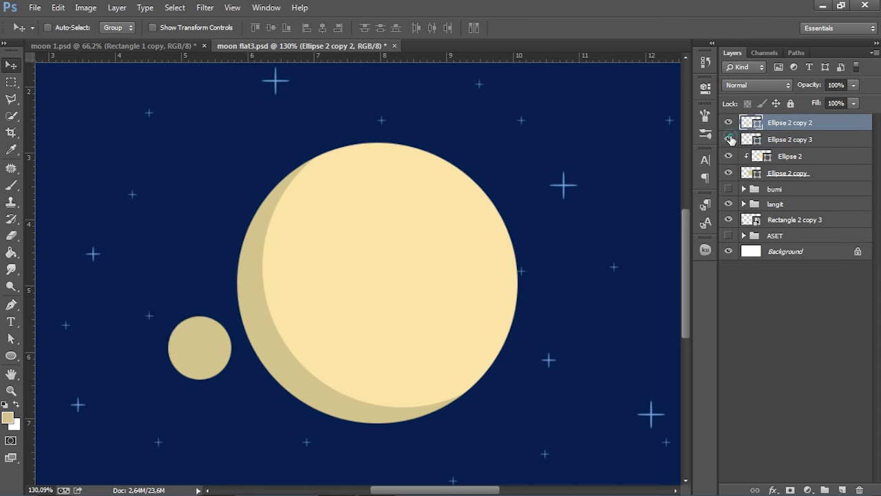
{"action": "left_click", "coordinate": [730, 140]}
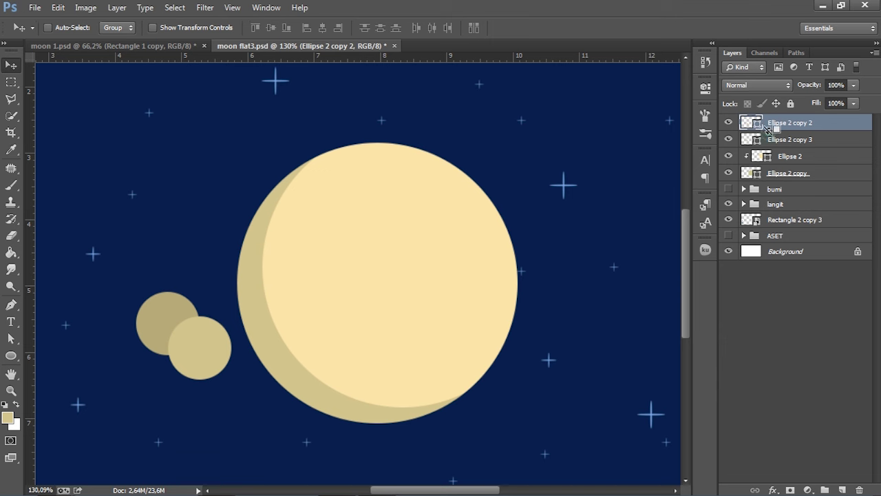
Clip the lighter circle into the small disc and offset it up-left, leaving a thin right crescent.
{"action": "left_click", "coordinate": [767, 129], "text": "alt"}
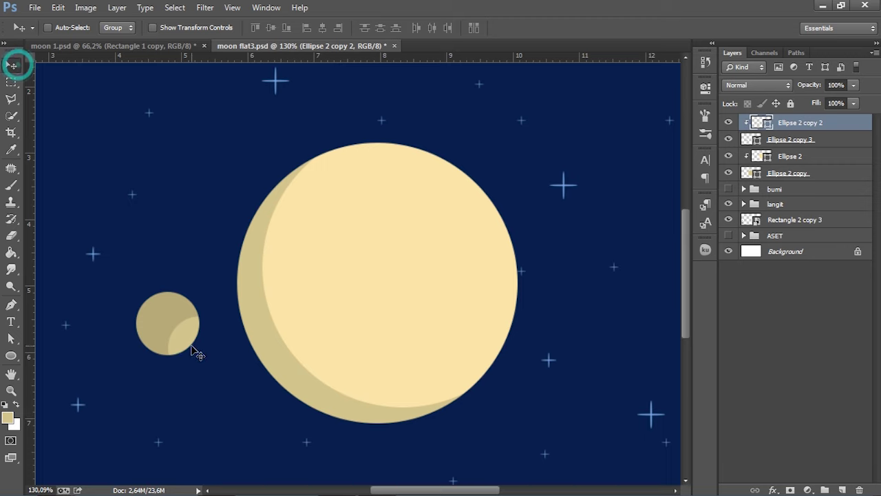
{"action": "scroll", "coordinate": [177, 327], "scroll_direction": "up", "scroll_amount": 3}
{"action": "mouse_move", "coordinate": [187, 338]}
{"action": "left_mouse_down"}
{"action": "mouse_move", "coordinate": [129, 327]}
{"action": "mouse_move", "coordinate": [128, 308]}
{"action": "mouse_move", "coordinate": [120, 310]}
{"action": "mouse_move", "coordinate": [177, 315]}
{"action": "left_mouse_up"}
{"action": "scroll", "coordinate": [168, 321], "scroll_direction": "up", "scroll_amount": 3}
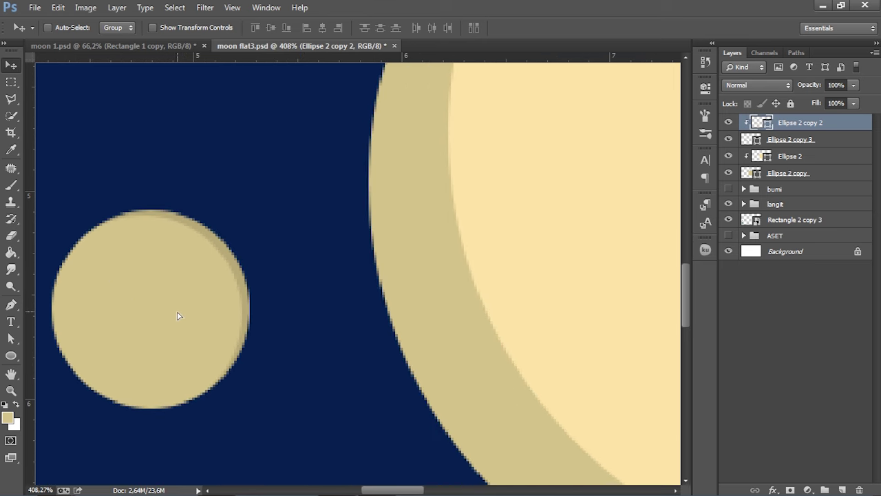
{"action": "scroll", "coordinate": [186, 358], "scroll_direction": "down", "scroll_amount": 3}
{"action": "scroll", "coordinate": [197, 387], "scroll_direction": "down", "scroll_amount": 2}
{"action": "scroll", "coordinate": [204, 406], "scroll_direction": "up", "scroll_amount": 2}
{"action": "scroll", "coordinate": [193, 358], "scroll_direction": "up", "scroll_amount": 3}
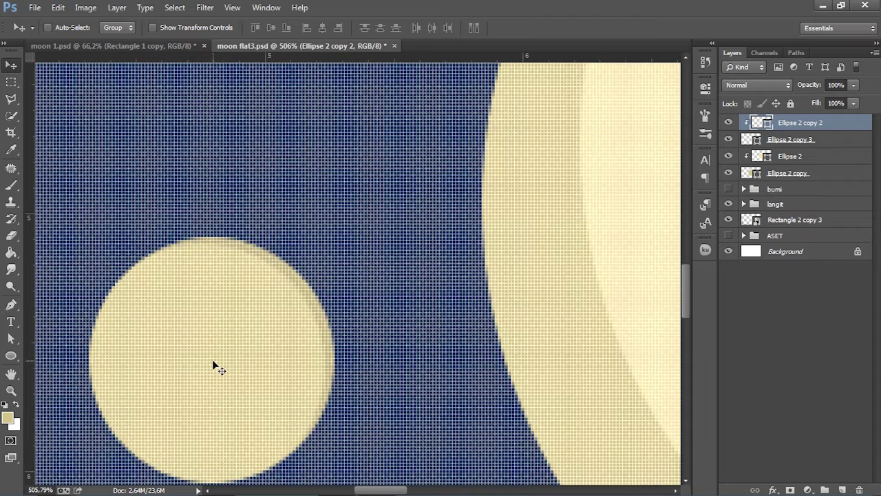
{"action": "scroll", "coordinate": [230, 356], "scroll_direction": "down", "scroll_amount": 1}
{"action": "scroll", "coordinate": [230, 356], "scroll_direction": "down", "scroll_amount": 1}
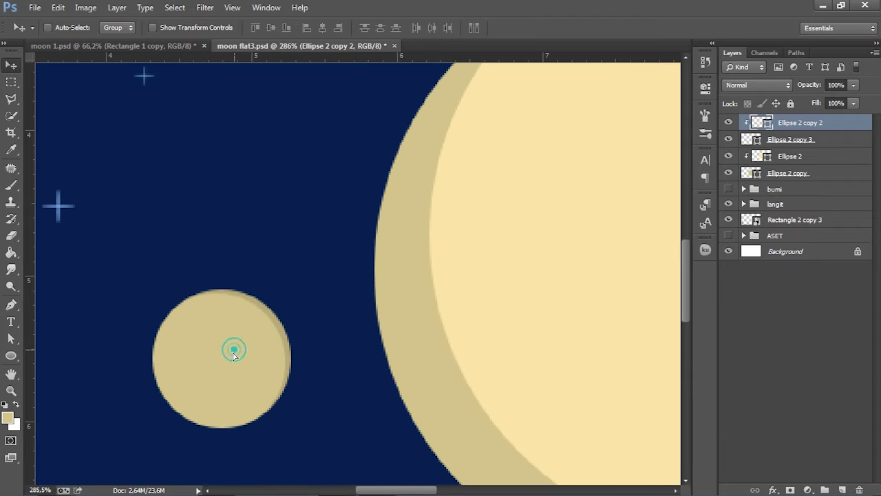
{"action": "left_click_drag", "start_coordinate": [234, 351], "coordinate": [234, 352]}
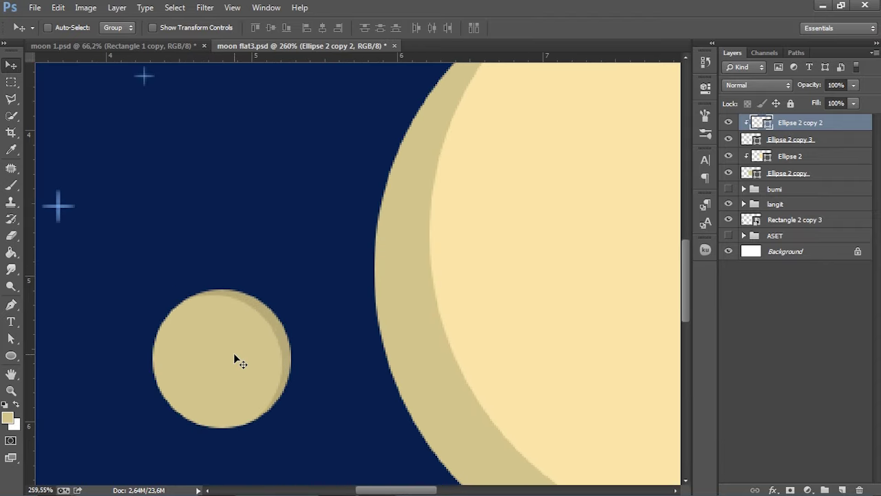
{"action": "scroll", "coordinate": [237, 358], "scroll_direction": "down", "scroll_amount": 3}
{"action": "scroll", "coordinate": [242, 379], "scroll_direction": "down", "scroll_amount": 1}
{"action": "scroll", "coordinate": [244, 391], "scroll_direction": "up", "scroll_amount": 1}
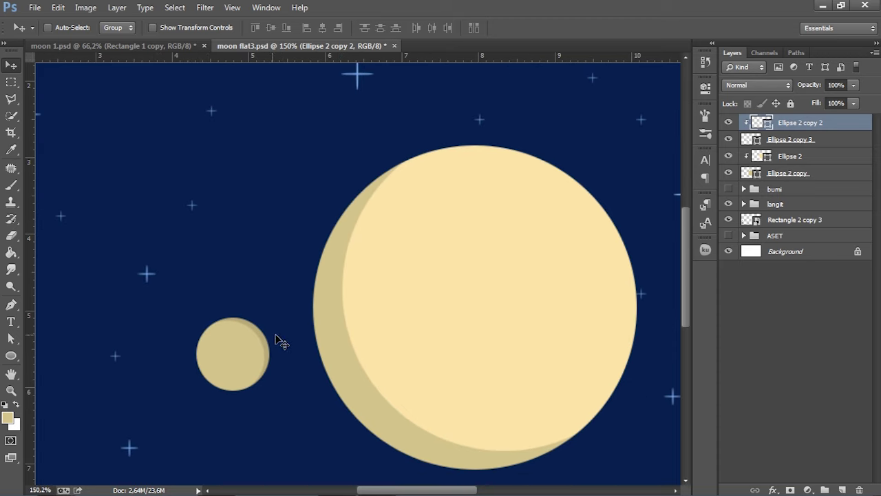
{"action": "scroll", "coordinate": [285, 368], "scroll_direction": "down", "scroll_amount": 1}
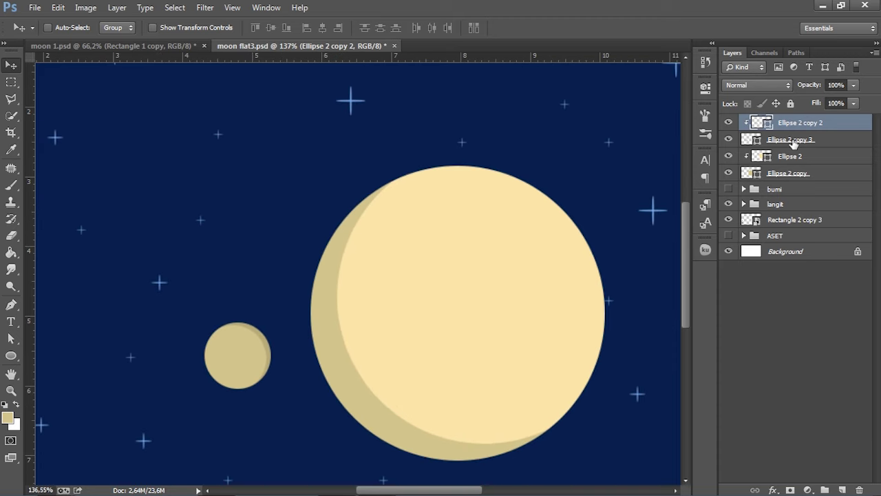
Toggle the small moon highlight's visibility to compare the crescent effect.
{"action": "left_click", "coordinate": [729, 122]}
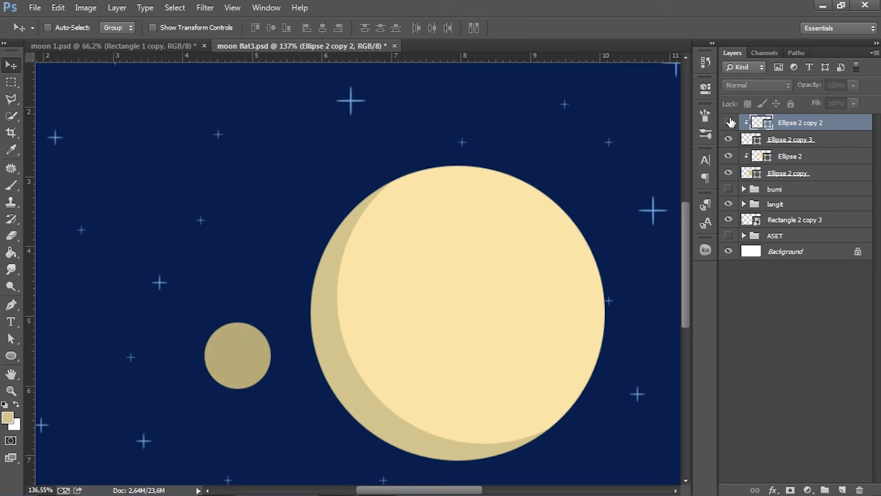
{"action": "left_click", "coordinate": [728, 122]}
{"action": "left_click", "coordinate": [729, 122]}
{"action": "left_click", "coordinate": [729, 122]}
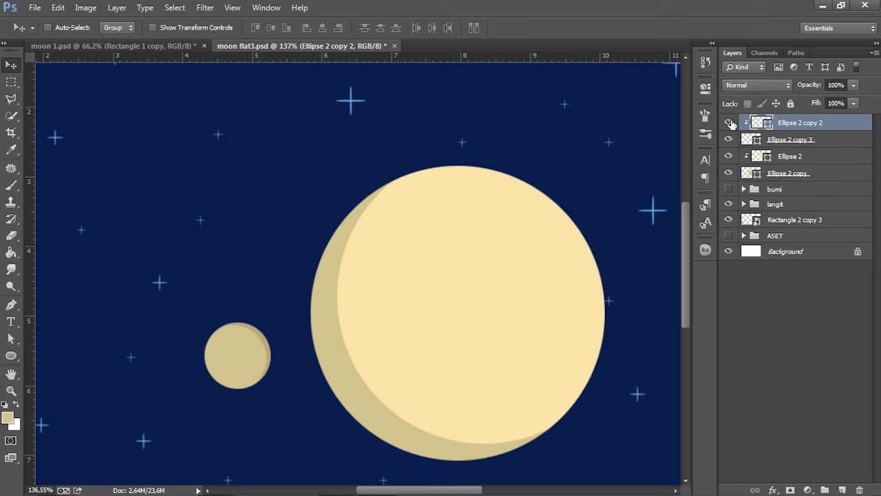
{"action": "left_click", "coordinate": [729, 122]}
{"action": "left_click", "coordinate": [729, 121]}
Convert Ellipse 2 copy 2 and copy 3 into one smart object and check it.
{"action": "left_click", "coordinate": [799, 139], "text": "shift"}
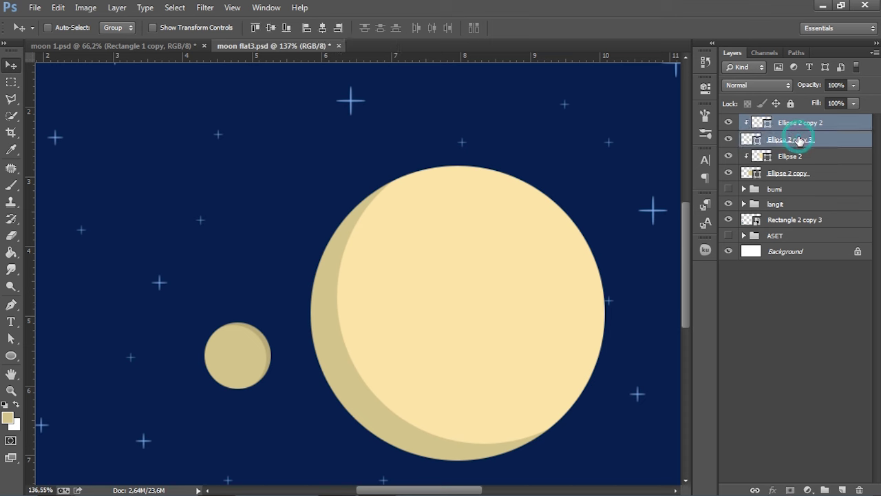
{"action": "right_click", "coordinate": [816, 135]}
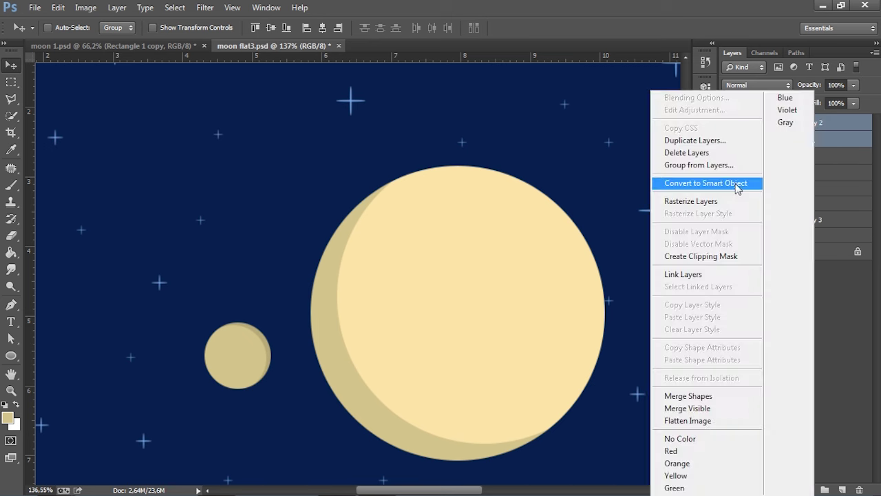
{"action": "left_click", "coordinate": [734, 184]}
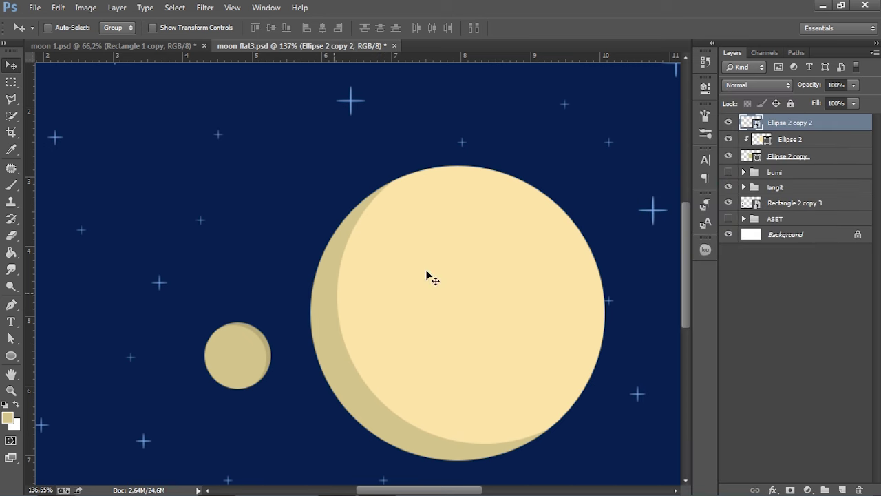
{"action": "left_click", "coordinate": [729, 123]}
{"action": "left_click", "coordinate": [729, 123]}
{"action": "left_click", "coordinate": [730, 123]}
{"action": "left_click", "coordinate": [730, 123]}
{"action": "left_click", "coordinate": [730, 123]}
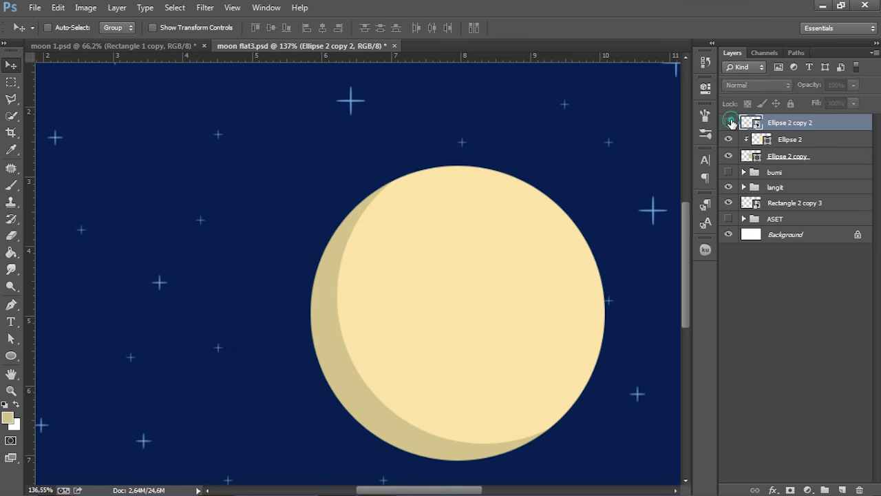
{"action": "left_click", "coordinate": [730, 123]}
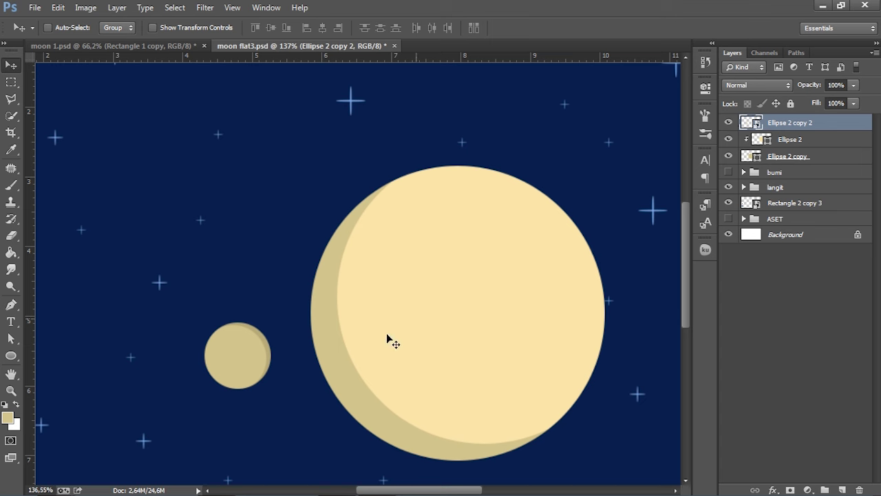
Move the Ellipse 2 copy 2 circle into the moon's lower-left to form its first crater.
{"action": "left_click_drag", "start_coordinate": [219, 365], "coordinate": [371, 382]}
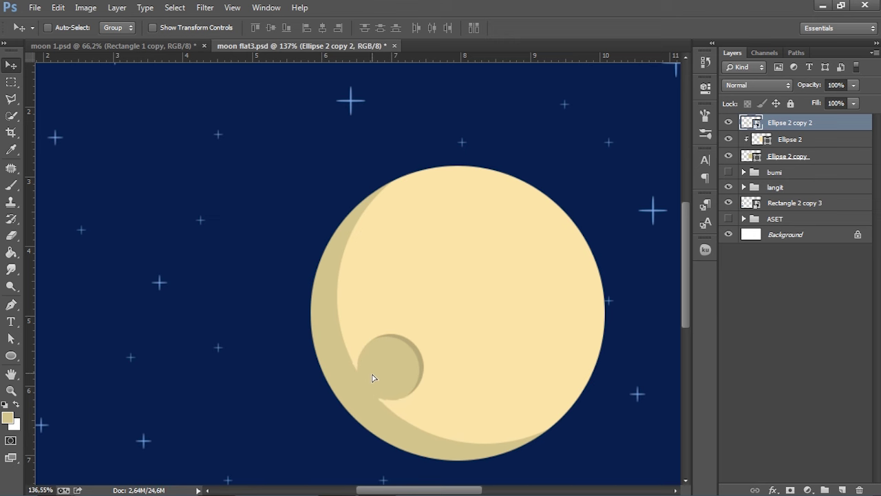
{"action": "scroll", "coordinate": [372, 384], "scroll_direction": "down", "scroll_amount": 3}
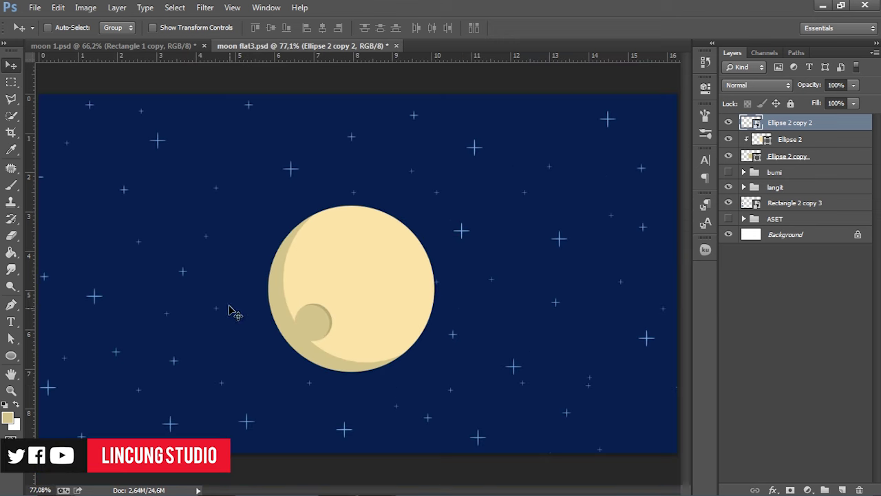
{"action": "scroll", "coordinate": [345, 301], "scroll_direction": "up", "scroll_amount": 4}
{"action": "scroll", "coordinate": [346, 301], "scroll_direction": "up", "scroll_amount": 1}
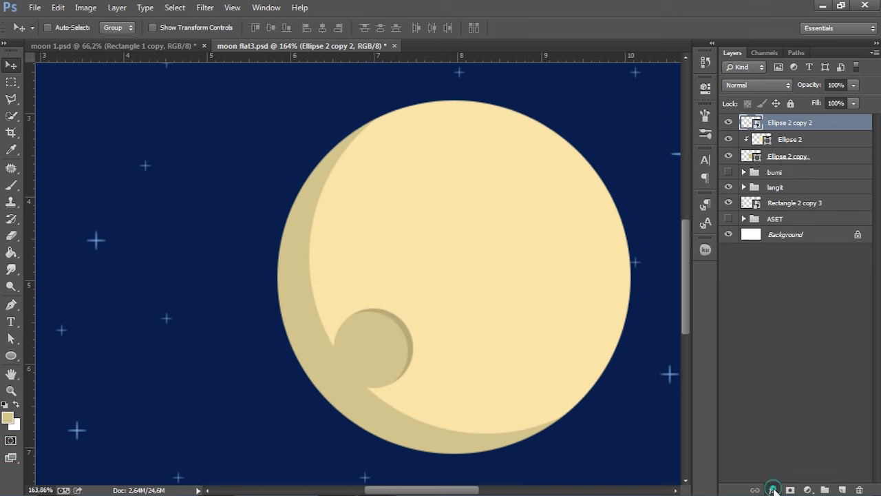
Give the crater a 5 px Stroke sampled from the moon's pale yellow, fae4a8.
{"action": "left_click", "coordinate": [774, 491]}
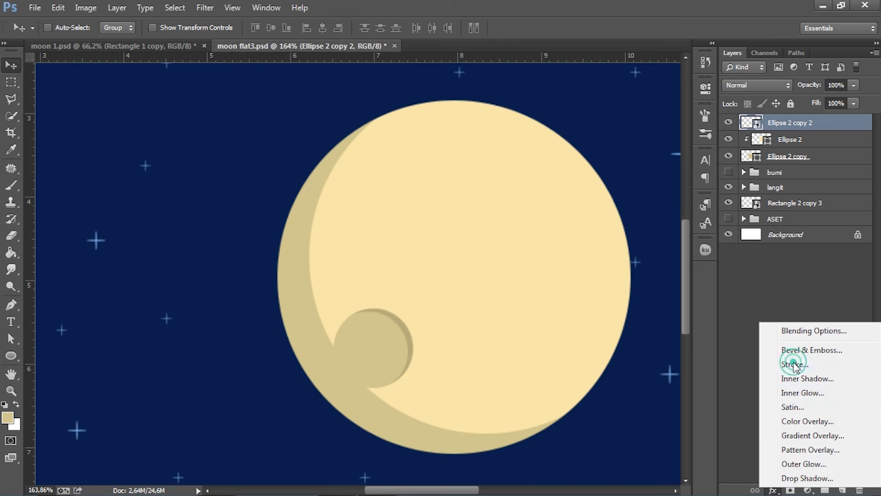
{"action": "left_click", "coordinate": [793, 364]}
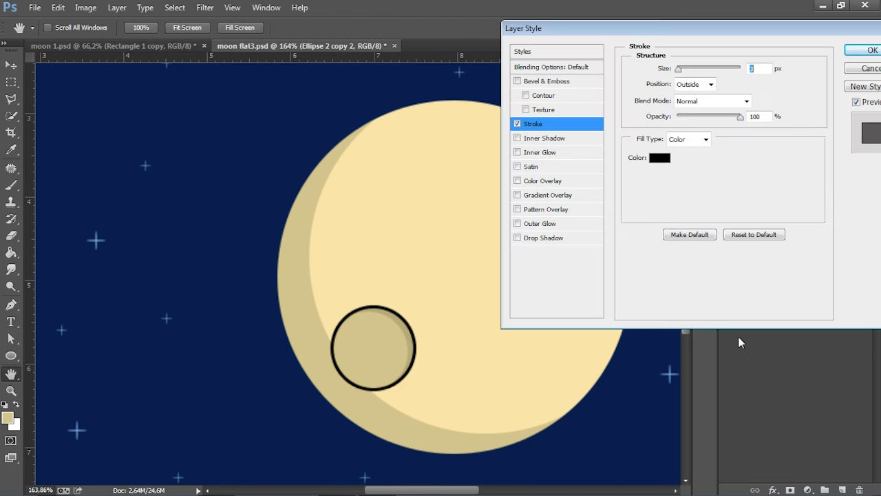
{"action": "left_click", "coordinate": [660, 159]}
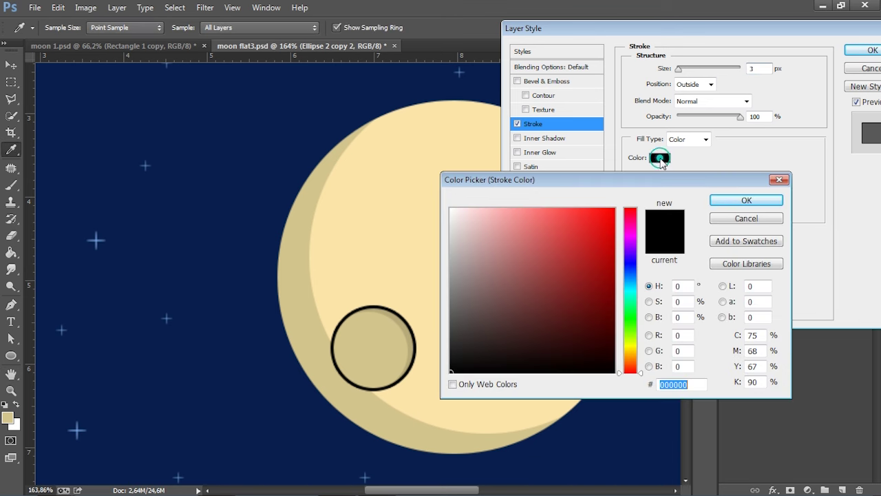
{"action": "left_click", "coordinate": [365, 234]}
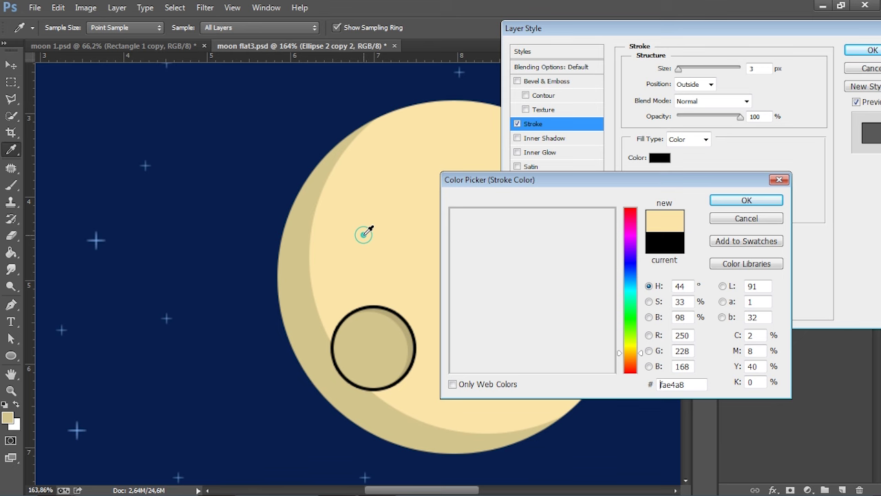
{"action": "left_click", "coordinate": [735, 202]}
{"action": "left_click_drag", "start_coordinate": [679, 70], "coordinate": [680, 70]}
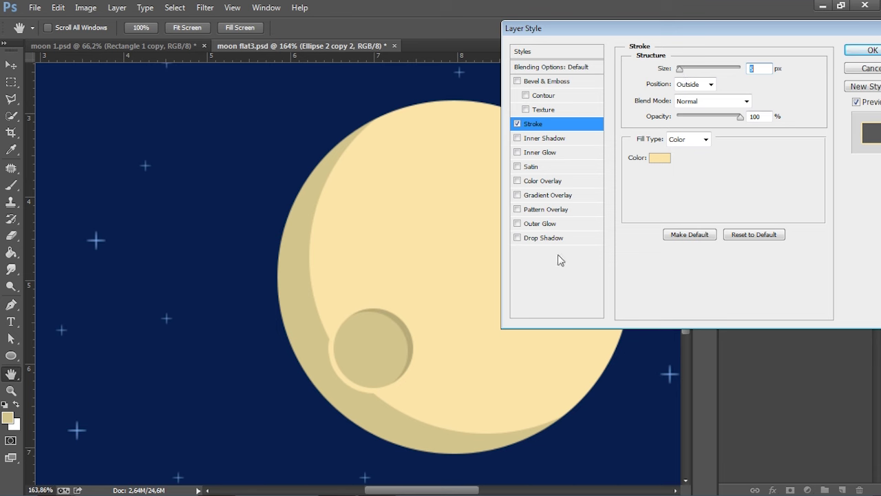
{"action": "left_click", "coordinate": [855, 54]}
Zoom in and out around the moon to inspect the crater's new rim.
{"action": "scroll", "coordinate": [268, 350], "scroll_direction": "down", "scroll_amount": 3}
{"action": "scroll", "coordinate": [299, 370], "scroll_direction": "down", "scroll_amount": 2}
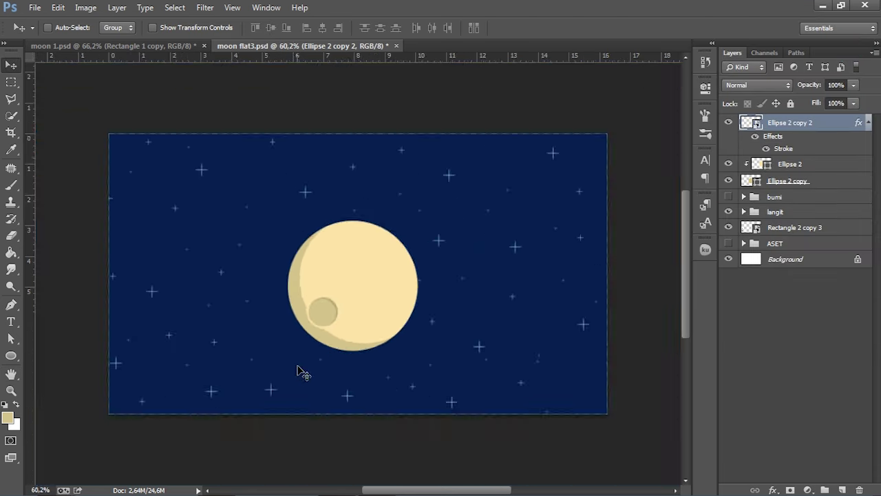
{"action": "scroll", "coordinate": [296, 322], "scroll_direction": "up", "scroll_amount": 3}
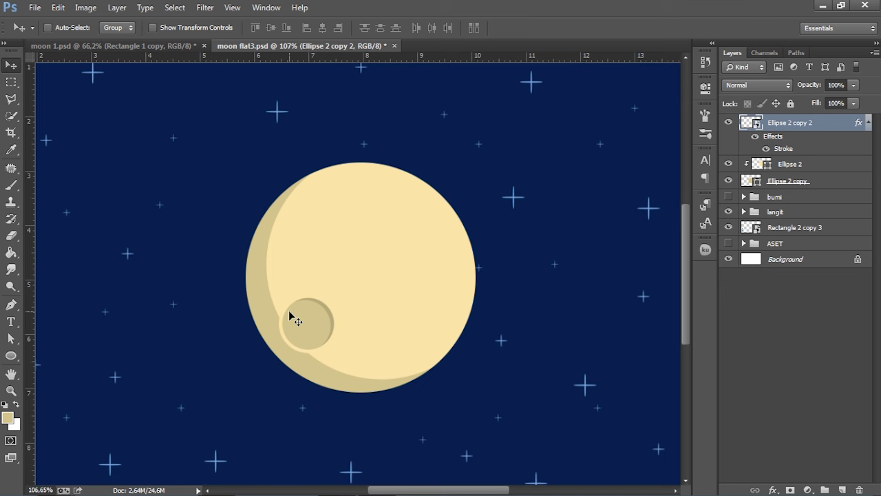
{"action": "scroll", "coordinate": [296, 318], "scroll_direction": "down", "scroll_amount": 1}
{"action": "scroll", "coordinate": [298, 315], "scroll_direction": "down", "scroll_amount": 1}
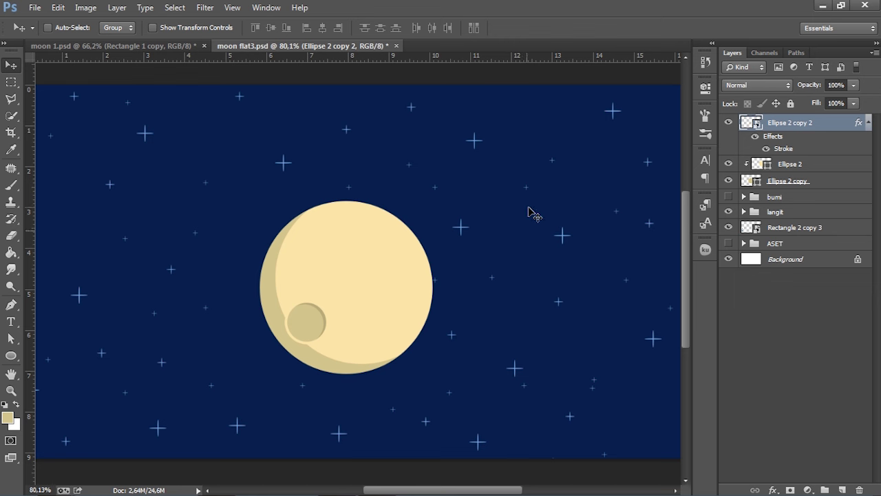
{"action": "scroll", "coordinate": [344, 350], "scroll_direction": "up", "scroll_amount": 1}
{"action": "scroll", "coordinate": [348, 354], "scroll_direction": "down", "scroll_amount": 2}
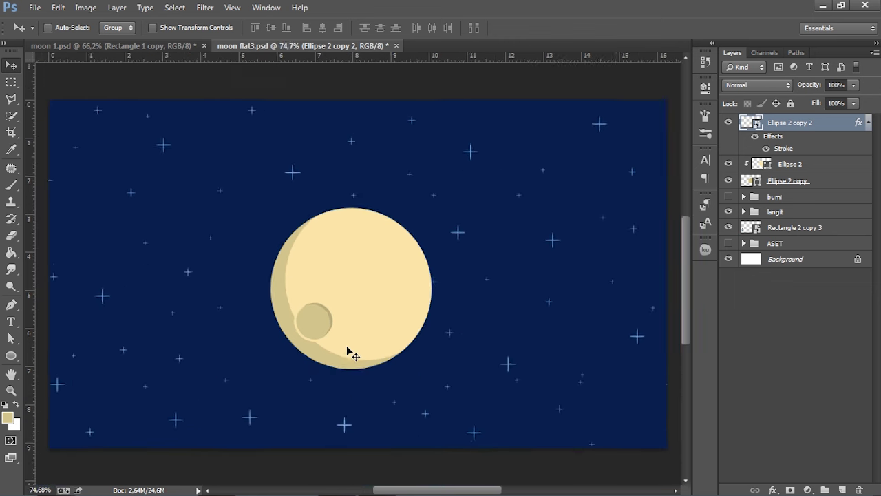
{"action": "scroll", "coordinate": [354, 365], "scroll_direction": "down", "scroll_amount": 1}
{"action": "scroll", "coordinate": [353, 337], "scroll_direction": "up", "scroll_amount": 1}
{"action": "scroll", "coordinate": [353, 336], "scroll_direction": "up", "scroll_amount": 2}
{"action": "scroll", "coordinate": [324, 334], "scroll_direction": "up", "scroll_amount": 1}
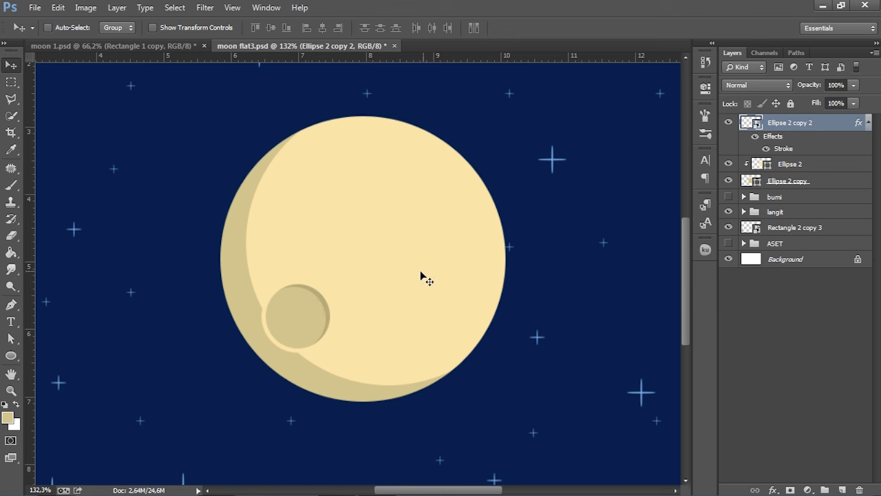
{"action": "scroll", "coordinate": [303, 310], "scroll_direction": "down", "scroll_amount": 1}
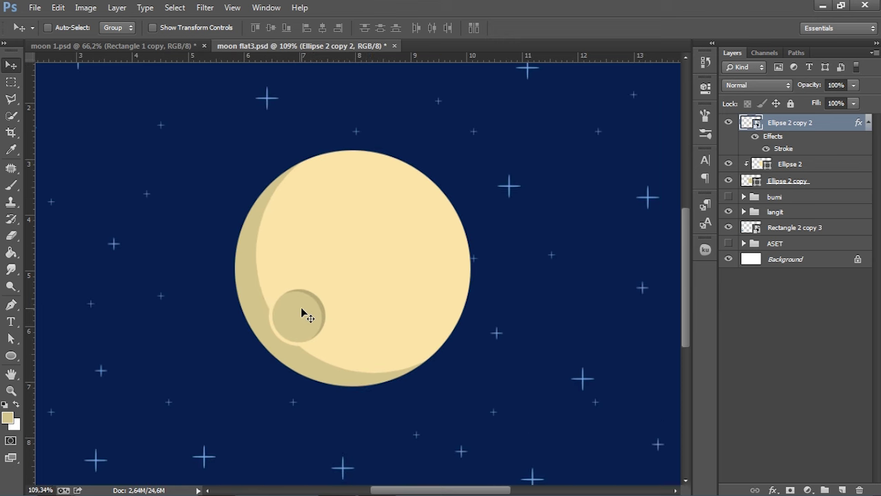
{"action": "scroll", "coordinate": [305, 311], "scroll_direction": "down", "scroll_amount": 1}
{"action": "scroll", "coordinate": [335, 316], "scroll_direction": "up", "scroll_amount": 1}
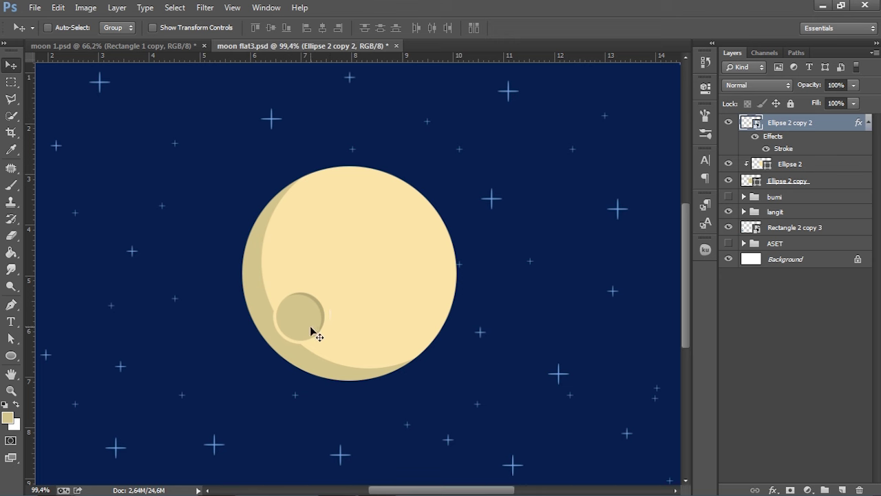
Duplicate the crater as Ellipse 2 copy 3, shrink it to two-thirds, and place it above.
{"action": "right_click", "coordinate": [810, 124]}
{"action": "left_click", "coordinate": [826, 125]}
{"action": "right_click", "coordinate": [827, 125]}
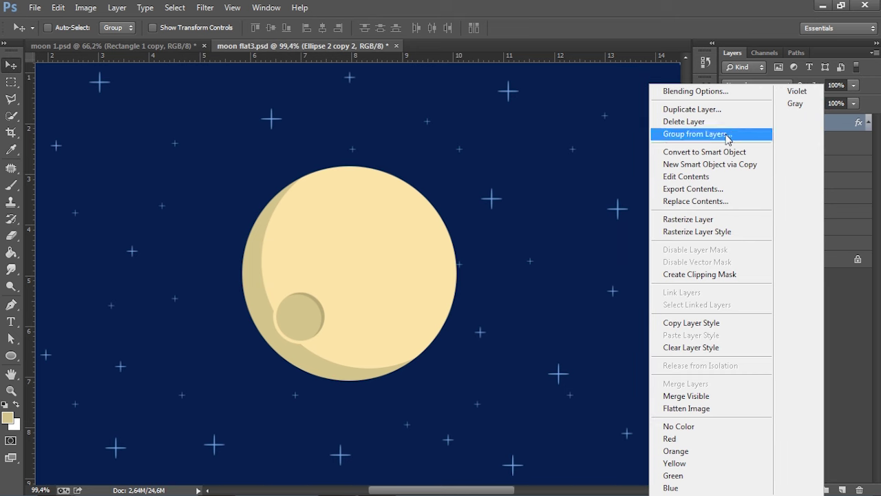
{"action": "left_click", "coordinate": [716, 111]}
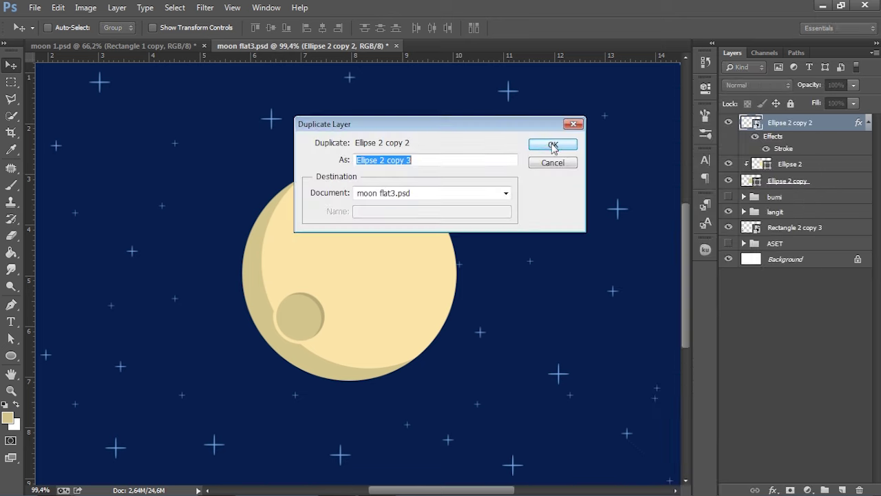
{"action": "left_click", "coordinate": [548, 146]}
{"action": "left_click_drag", "start_coordinate": [297, 323], "coordinate": [294, 267]}
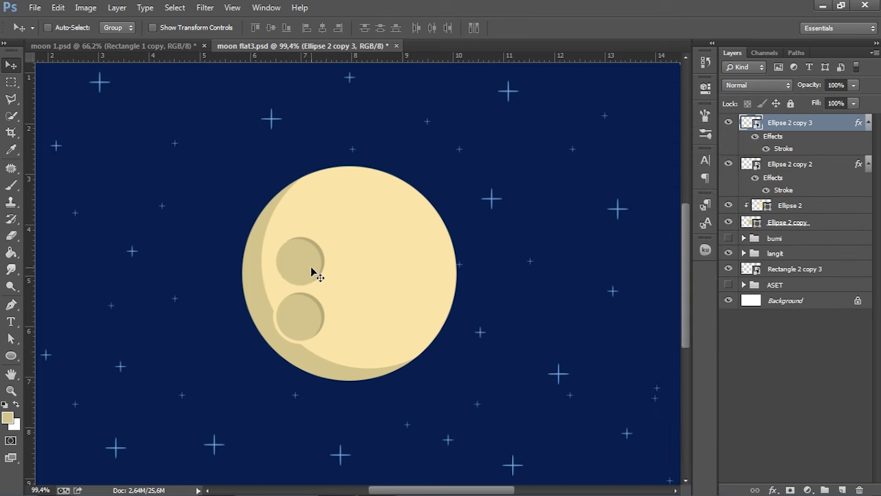
{"action": "key", "text": "ctrl+t"}
{"action": "scroll", "coordinate": [320, 256], "scroll_direction": "up", "scroll_amount": 1}
{"action": "mouse_move", "coordinate": [327, 232]}
{"action": "left_mouse_down"}
{"action": "mouse_move", "coordinate": [305, 253]}
{"action": "mouse_move", "coordinate": [303, 277]}
{"action": "mouse_move", "coordinate": [275, 281]}
{"action": "left_mouse_up"}
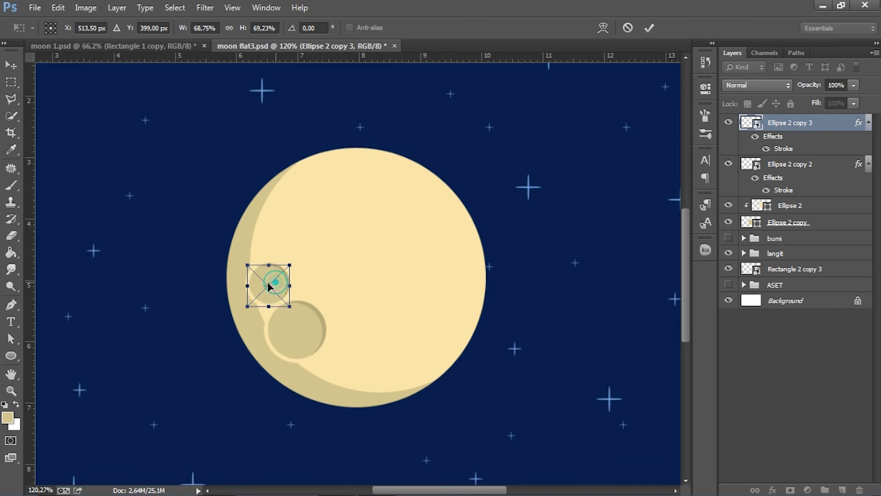
{"action": "left_click_drag", "start_coordinate": [276, 286], "coordinate": [268, 291]}
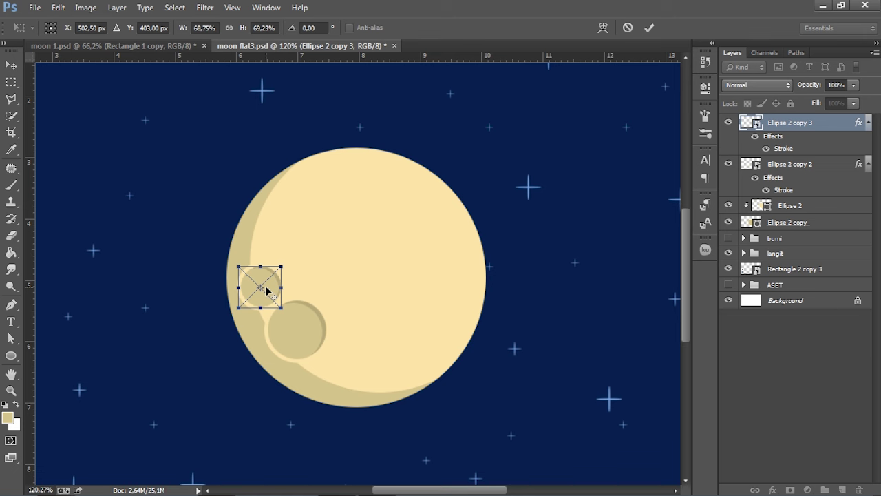
{"action": "key", "text": "Return"}
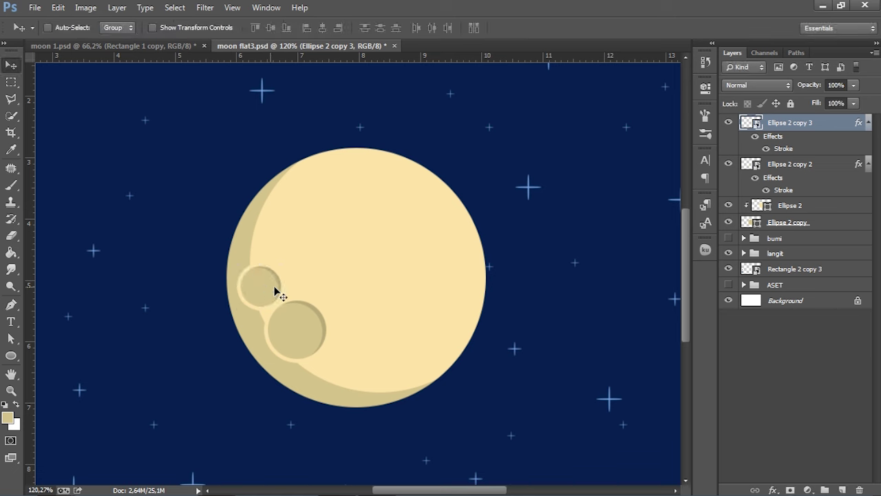
Add Ellipse 2 copy 4 as a tiny crater up and to the right of it.
{"action": "right_click", "coordinate": [801, 126]}
{"action": "left_click", "coordinate": [669, 111]}
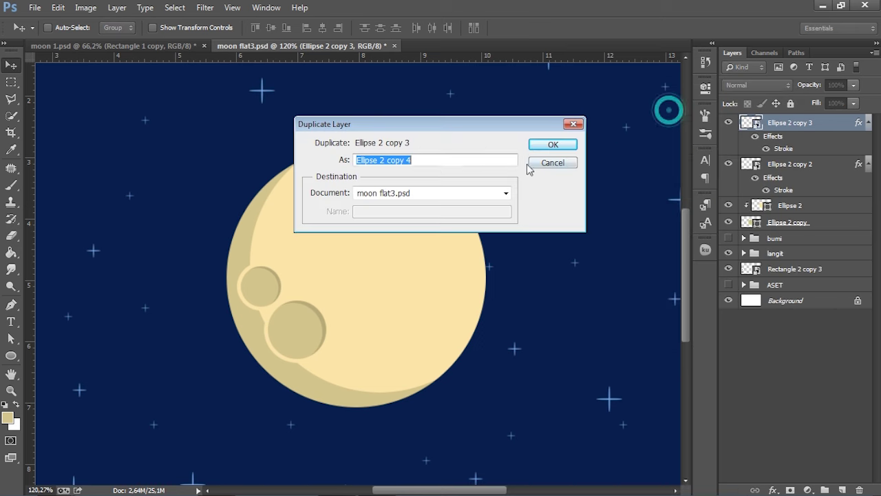
{"action": "left_click", "coordinate": [548, 146]}
{"action": "left_click_drag", "start_coordinate": [266, 283], "coordinate": [318, 275]}
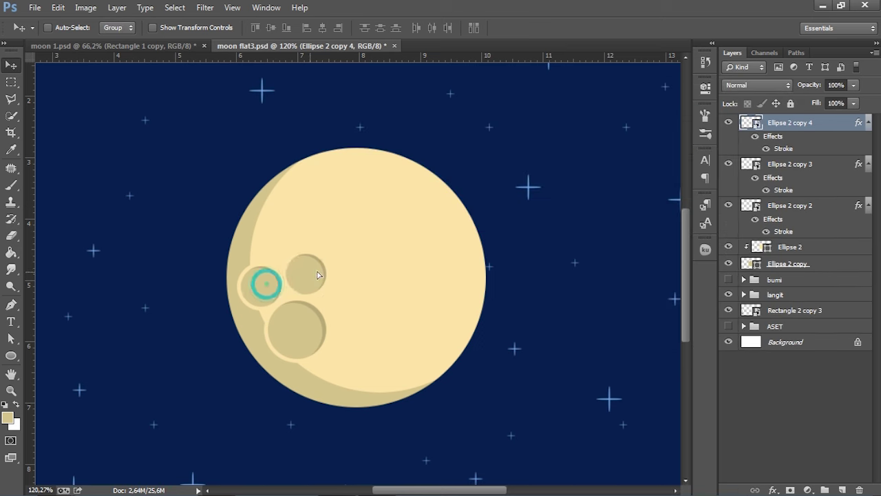
{"action": "key", "text": "ctrl+t"}
{"action": "scroll", "coordinate": [351, 248], "scroll_direction": "up", "scroll_amount": 1}
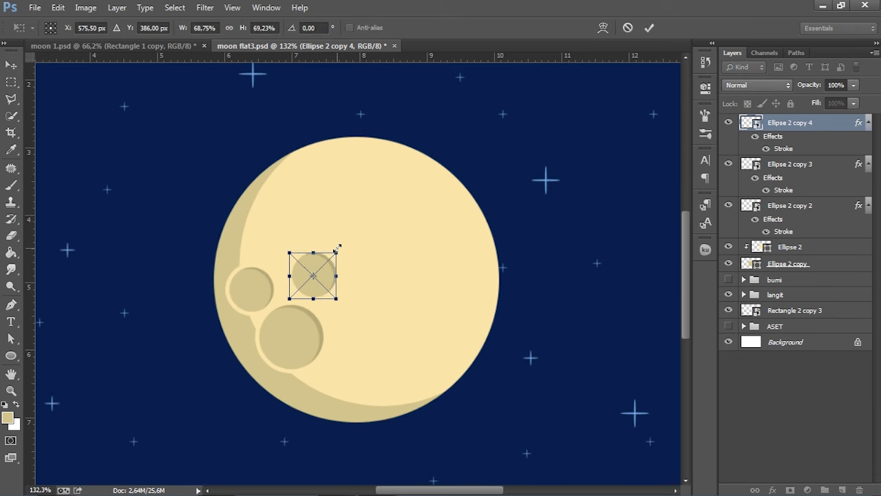
{"action": "left_click_drag", "start_coordinate": [337, 247], "coordinate": [321, 265]}
{"action": "key", "text": "Return"}
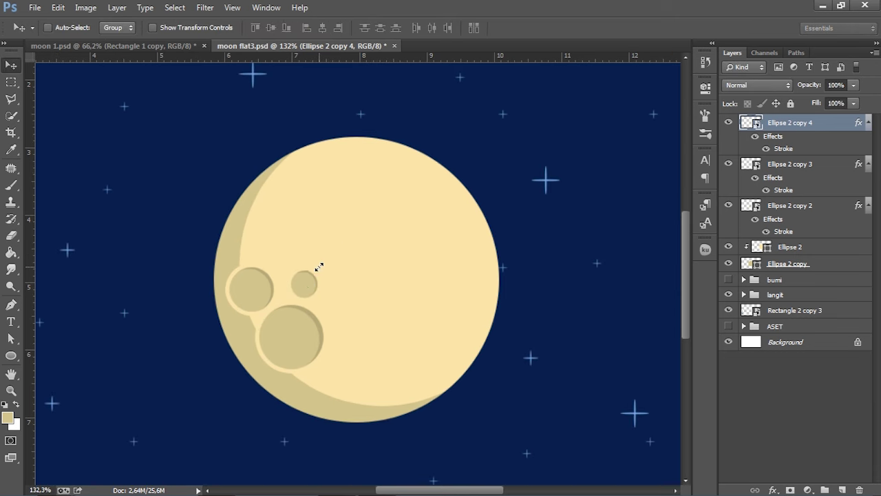
{"action": "left_click", "coordinate": [301, 275]}
{"action": "key", "text": "ctrl+0"}
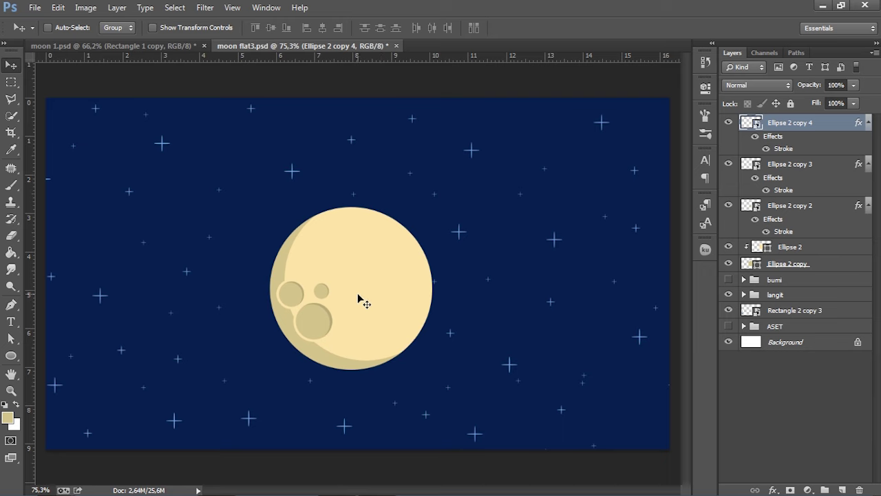
Reposition the tiny crater and make a transformed copy of it.
{"action": "scroll", "coordinate": [355, 298], "scroll_direction": "up", "scroll_amount": 3}
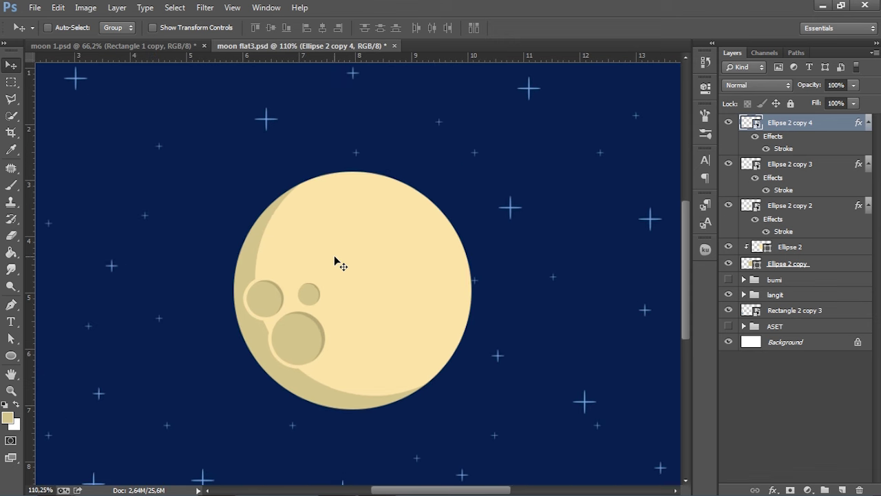
{"action": "scroll", "coordinate": [333, 264], "scroll_direction": "up", "scroll_amount": 1}
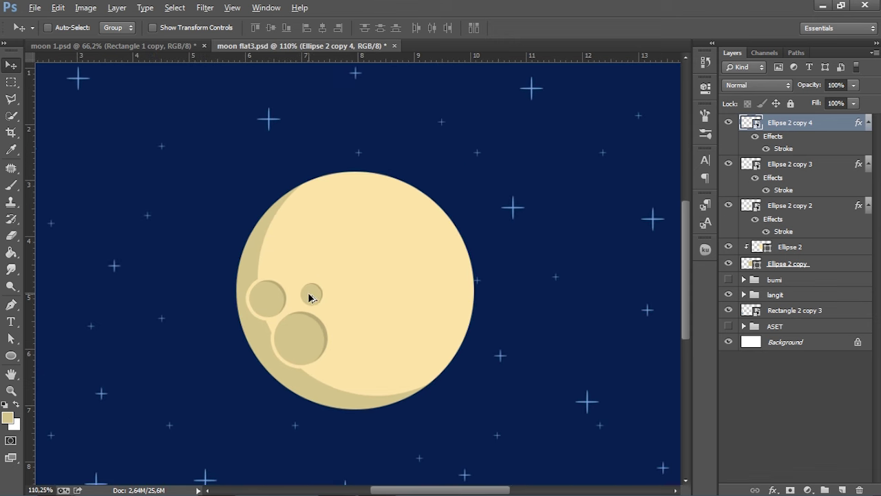
{"action": "mouse_move", "coordinate": [310, 294]}
{"action": "left_mouse_down"}
{"action": "mouse_move", "coordinate": [413, 315]}
{"action": "mouse_move", "coordinate": [444, 345]}
{"action": "mouse_move", "coordinate": [353, 149]}
{"action": "mouse_move", "coordinate": [311, 378]}
{"action": "mouse_move", "coordinate": [206, 227]}
{"action": "left_mouse_up"}
{"action": "key", "text": "ctrl+alt+t"}
{"action": "scroll", "coordinate": [443, 341], "scroll_direction": "up", "scroll_amount": 2}
{"action": "key", "text": "Return"}
Add another resized crater copy near the top of the moon.
{"action": "key", "text": "ctrl+alt+t"}
{"action": "key", "text": "Return"}
{"action": "scroll", "coordinate": [311, 378], "scroll_direction": "up", "scroll_amount": 2}
{"action": "scroll", "coordinate": [291, 309], "scroll_direction": "down", "scroll_amount": 4}
{"action": "scroll", "coordinate": [350, 321], "scroll_direction": "up", "scroll_amount": 1}
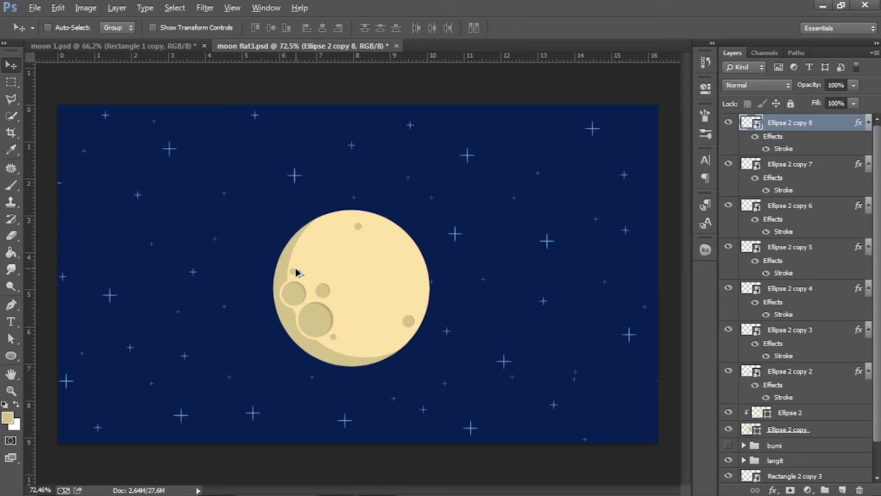
{"action": "scroll", "coordinate": [410, 311], "scroll_direction": "down", "scroll_amount": 1}
Place a further small crater copy near the moon's lower right edge.
{"action": "left_click_drag", "start_coordinate": [317, 275], "coordinate": [385, 323]}
{"action": "scroll", "coordinate": [376, 349], "scroll_direction": "down", "scroll_amount": 2}
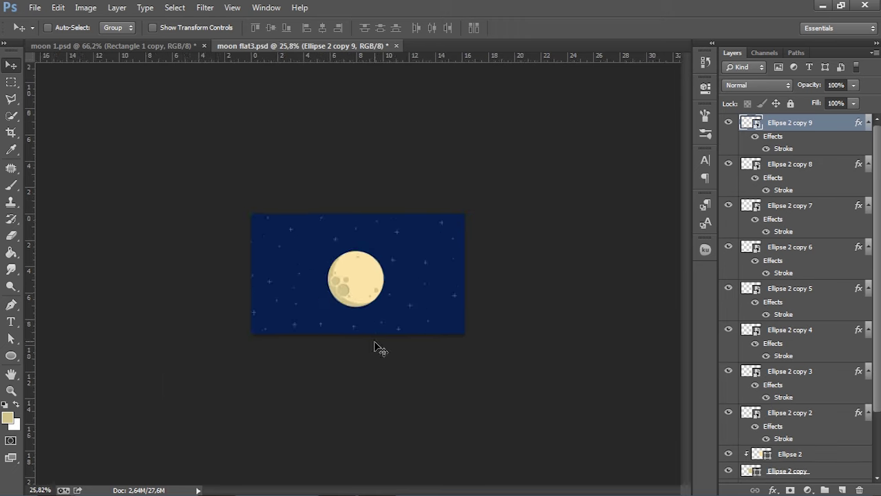
{"action": "scroll", "coordinate": [427, 204], "scroll_direction": "up", "scroll_amount": 3}
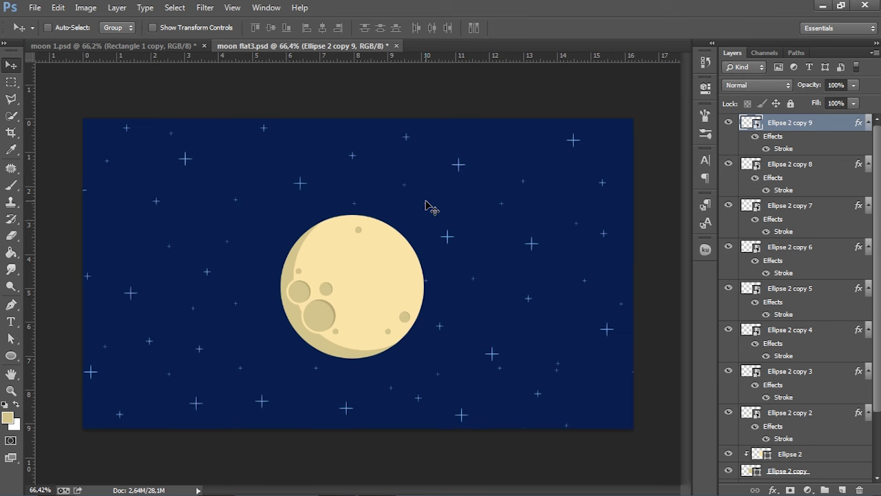
{"action": "scroll", "coordinate": [354, 305], "scroll_direction": "up", "scroll_amount": 1}
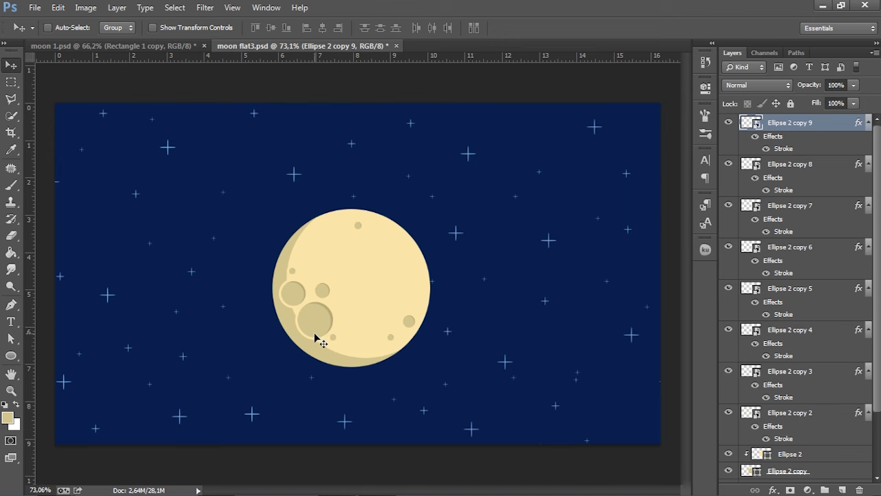
{"action": "scroll", "coordinate": [323, 317], "scroll_direction": "up", "scroll_amount": 2}
{"action": "scroll", "coordinate": [327, 315], "scroll_direction": "down", "scroll_amount": 3}
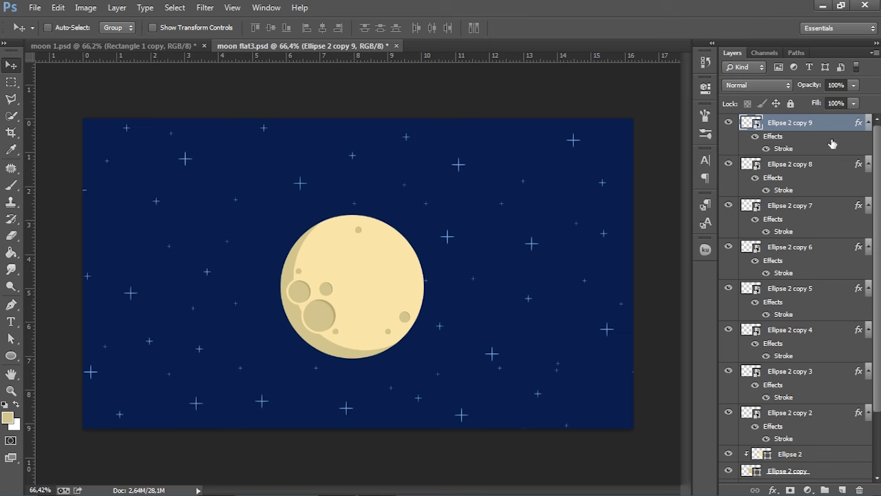
Select Ellipse 2 copy 2 through copy 9 and convert them into one smart object.
{"action": "left_click", "coordinate": [815, 173], "text": "ctrl"}
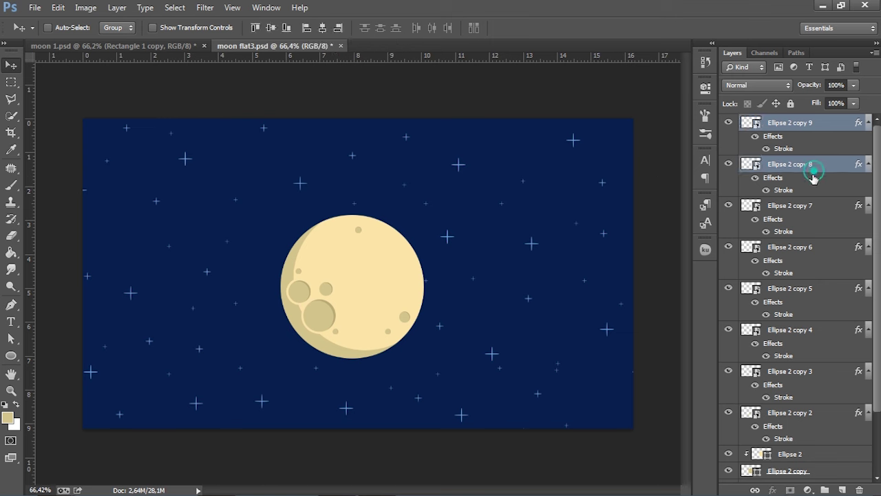
{"action": "left_click", "coordinate": [810, 207], "text": "ctrl"}
{"action": "left_click", "coordinate": [803, 245], "text": "ctrl"}
{"action": "left_click", "coordinate": [800, 288], "text": "ctrl"}
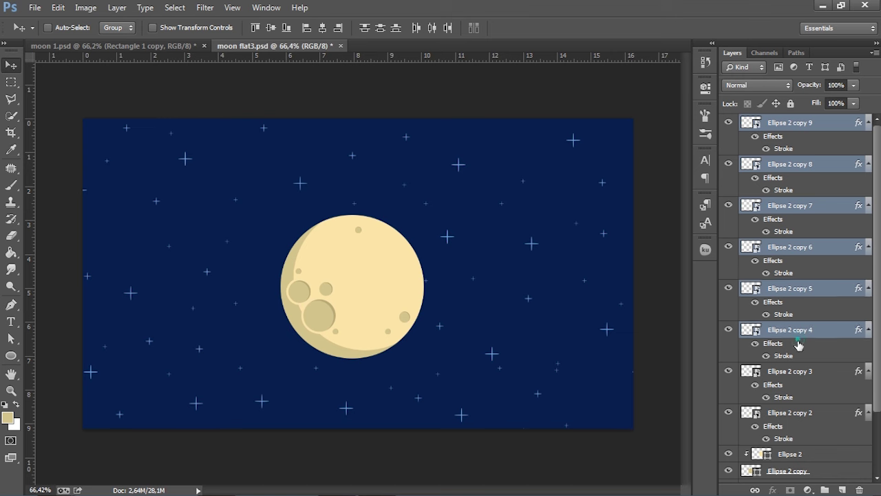
{"action": "left_click", "coordinate": [799, 329], "text": "ctrl"}
{"action": "left_click", "coordinate": [800, 371], "text": "ctrl"}
{"action": "left_click", "coordinate": [802, 412], "text": "ctrl"}
{"action": "scroll", "coordinate": [795, 363], "scroll_direction": "down", "scroll_amount": 2}
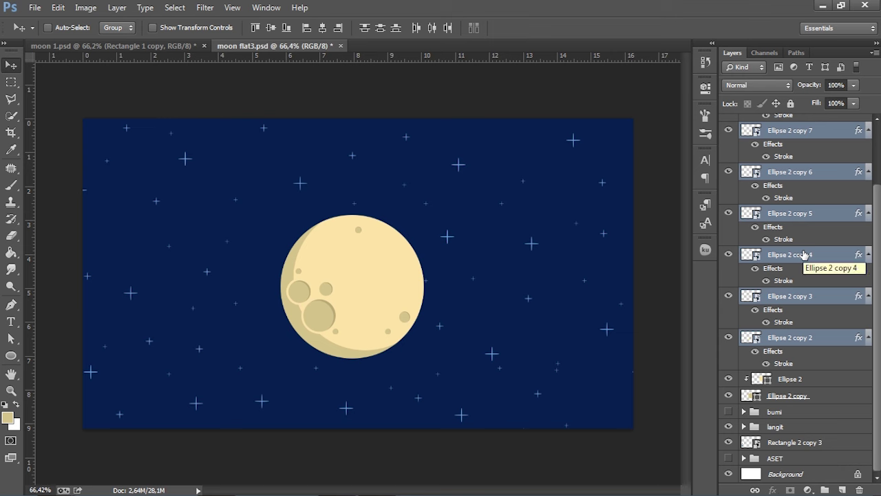
{"action": "right_click", "coordinate": [808, 256]}
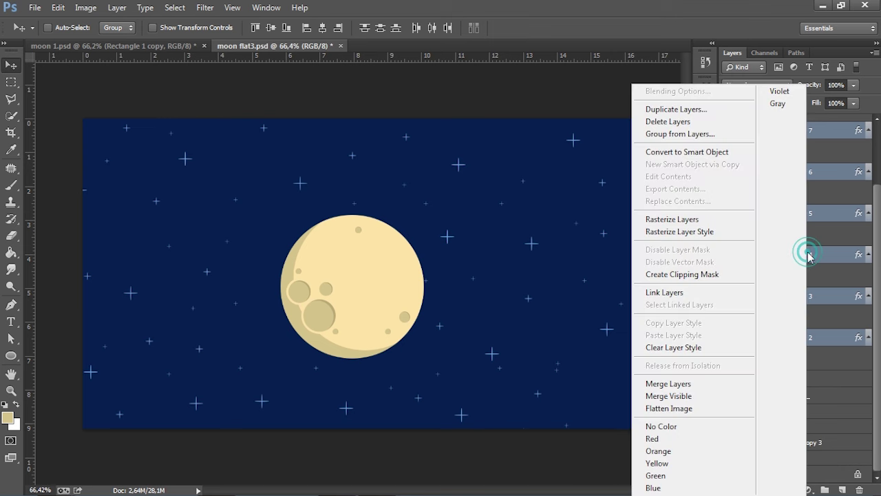
{"action": "left_click", "coordinate": [692, 153]}
{"action": "left_click", "coordinate": [729, 123]}
{"action": "left_click", "coordinate": [729, 123]}
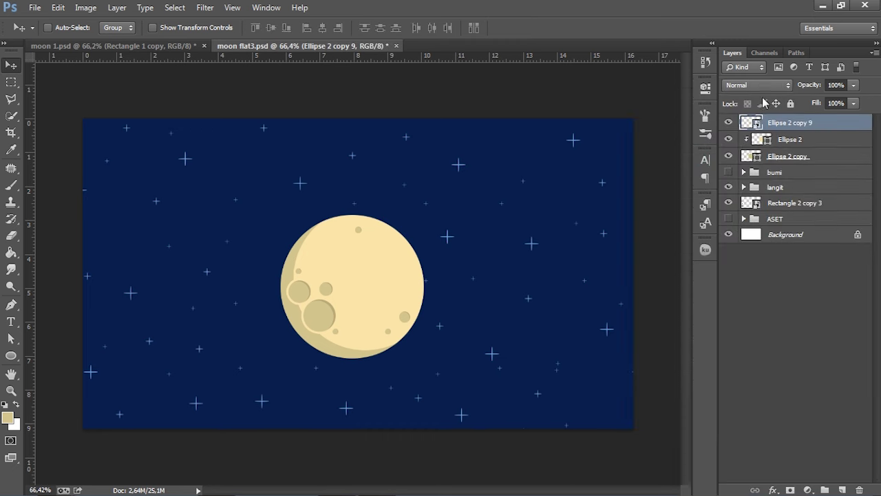
{"action": "scroll", "coordinate": [341, 212], "scroll_direction": "down", "scroll_amount": 3}
{"action": "scroll", "coordinate": [452, 207], "scroll_direction": "up", "scroll_amount": 2}
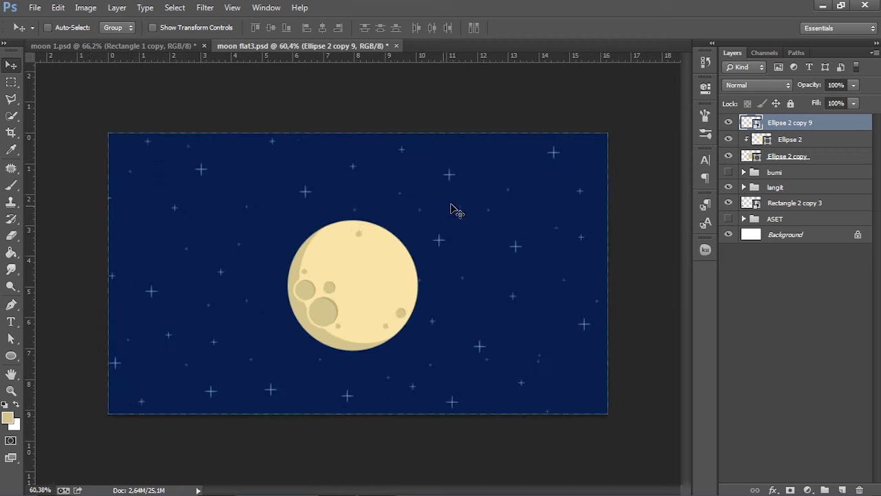
{"action": "left_click", "coordinate": [797, 140], "text": "shift"}
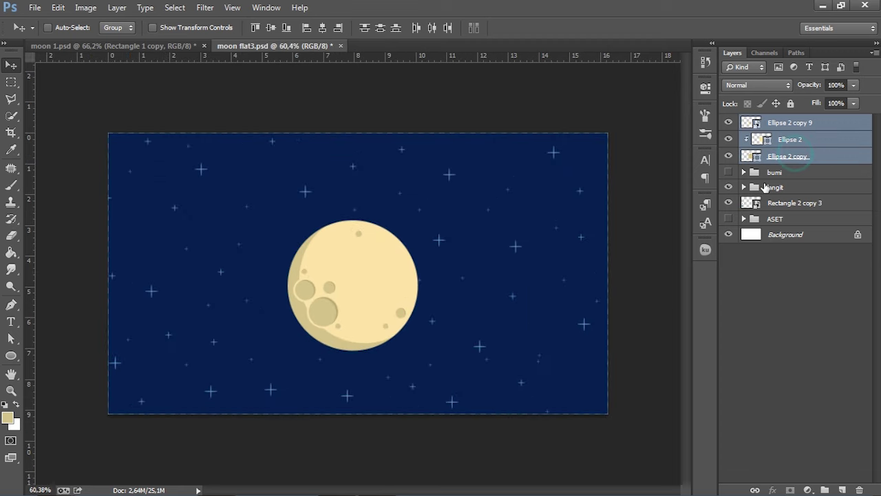
{"action": "left_click", "coordinate": [785, 157]}
{"action": "left_click", "coordinate": [728, 173]}
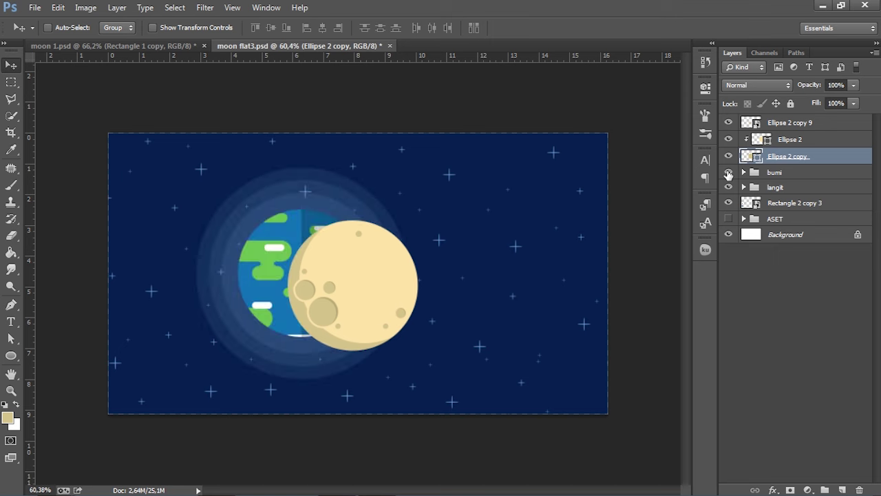
{"action": "left_click", "coordinate": [729, 173]}
{"action": "left_click", "coordinate": [796, 141], "text": "shift"}
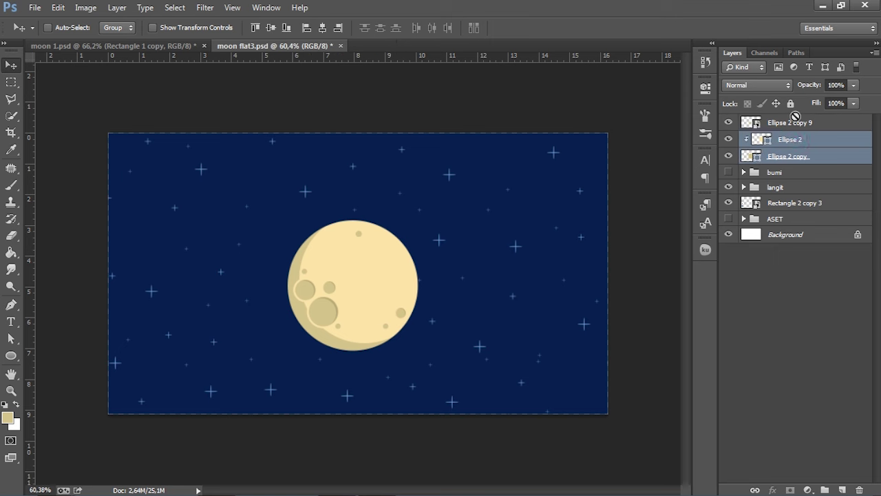
{"action": "left_click", "coordinate": [796, 123], "text": "shift"}
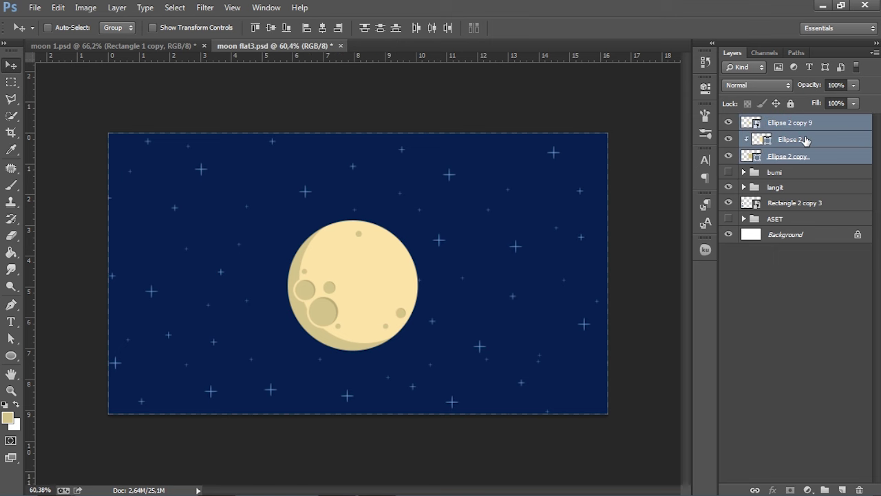
{"action": "right_click", "coordinate": [828, 137]}
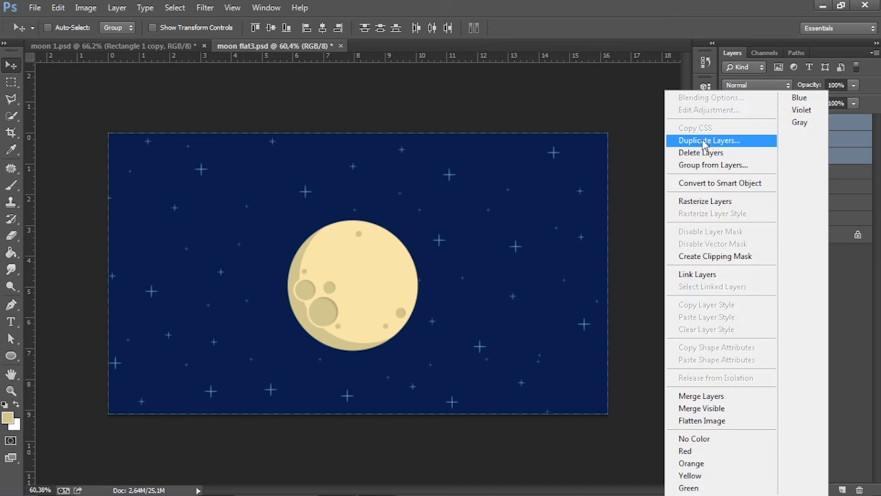
{"action": "left_click", "coordinate": [704, 165]}
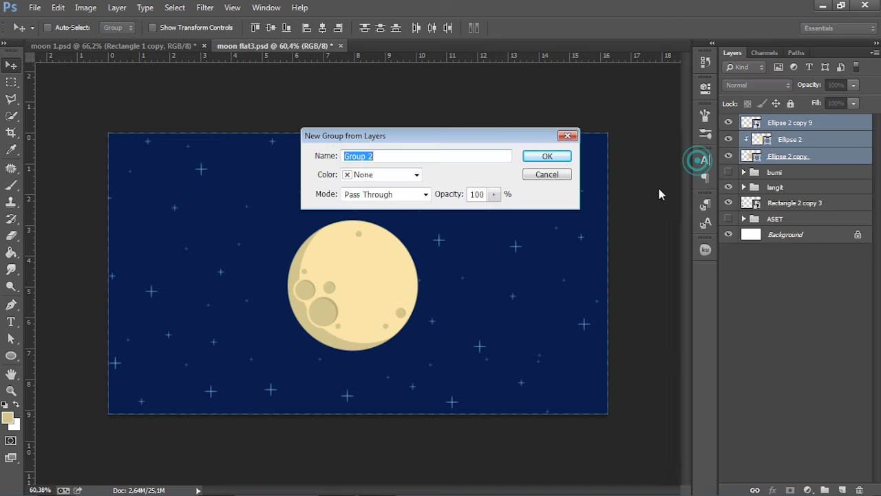
{"action": "left_click", "coordinate": [547, 156]}
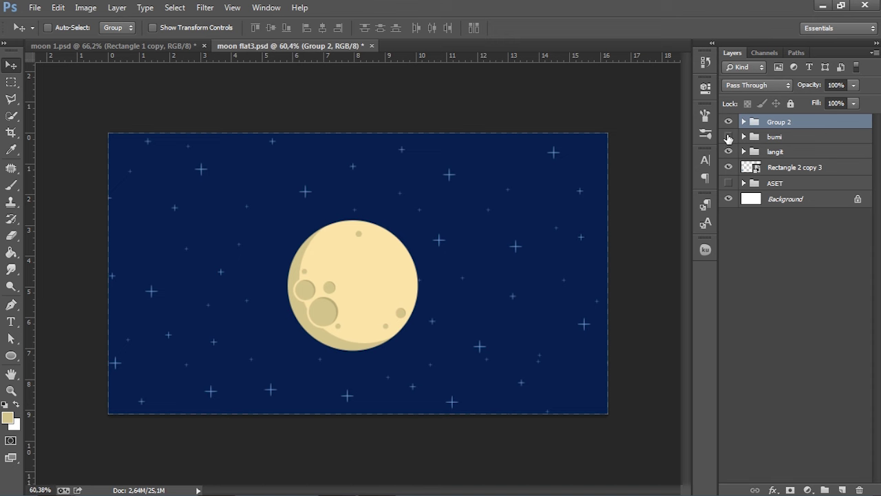
{"action": "scroll", "coordinate": [310, 265], "scroll_direction": "up", "scroll_amount": 4}
{"action": "scroll", "coordinate": [310, 265], "scroll_direction": "down", "scroll_amount": 5}
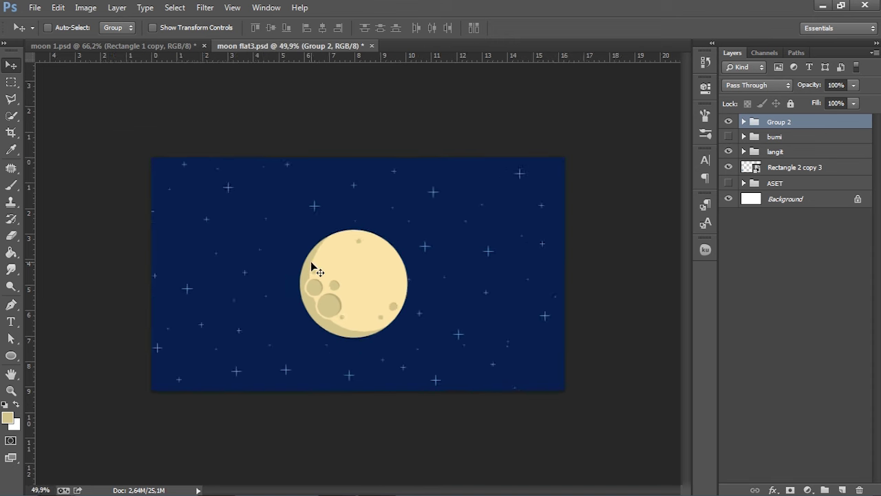
{"action": "scroll", "coordinate": [311, 261], "scroll_direction": "up", "scroll_amount": 3}
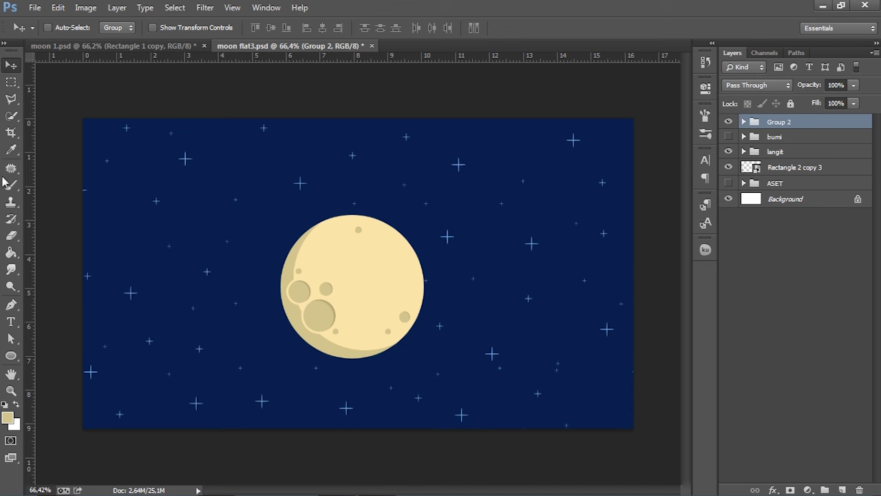
{"action": "scroll", "coordinate": [227, 191], "scroll_direction": "down", "scroll_amount": 4}
{"action": "scroll", "coordinate": [261, 192], "scroll_direction": "up", "scroll_amount": 3}
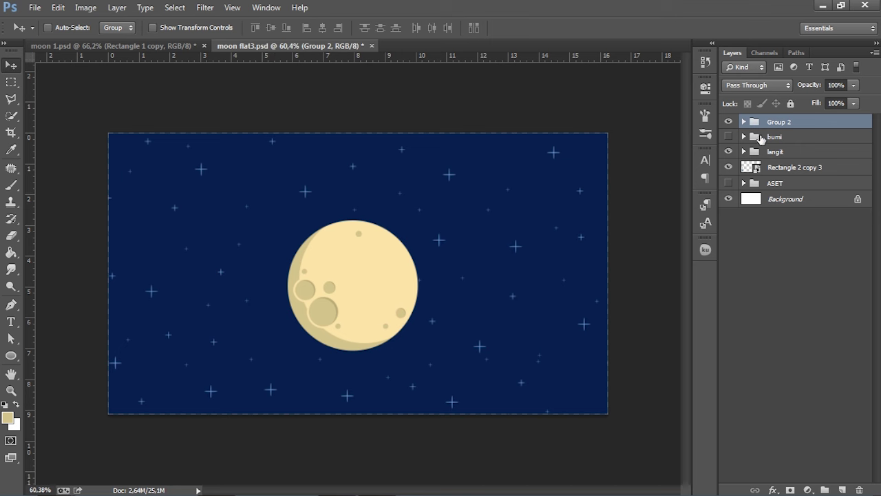
Show the bumi group, hide its three Ellipse glow rings, collapse it, then view moon 1.psd.
{"action": "left_click", "coordinate": [728, 137]}
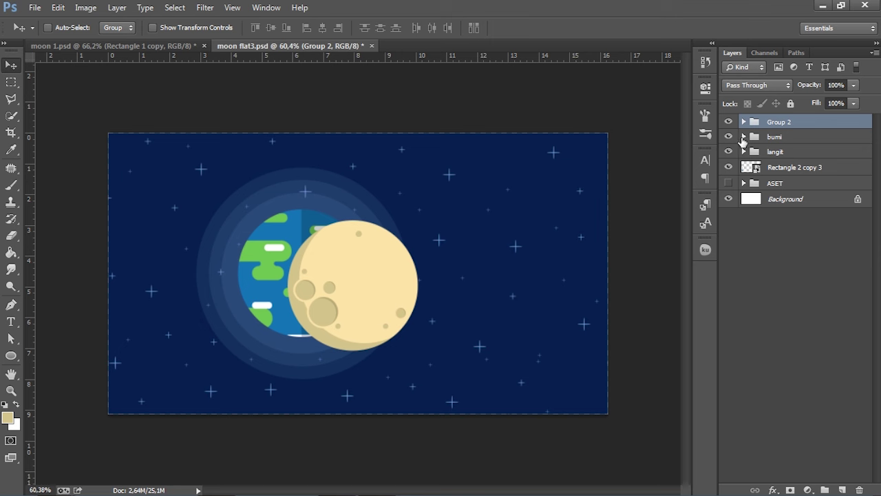
{"action": "left_click", "coordinate": [743, 136]}
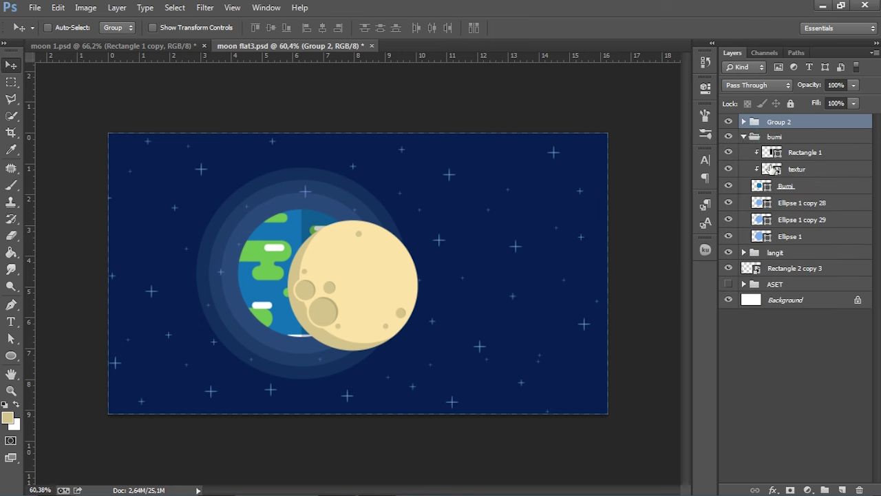
{"action": "left_click", "coordinate": [728, 203]}
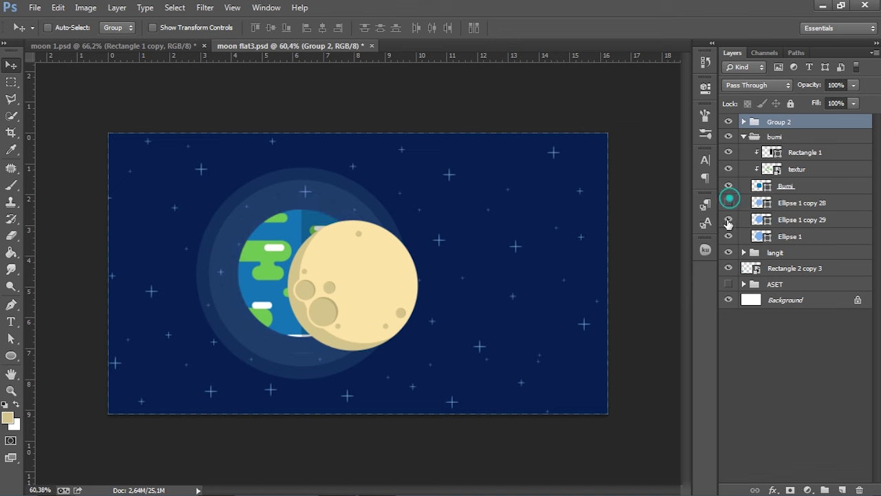
{"action": "left_click", "coordinate": [729, 219]}
{"action": "left_click", "coordinate": [729, 236]}
{"action": "key", "text": "ctrl+0"}
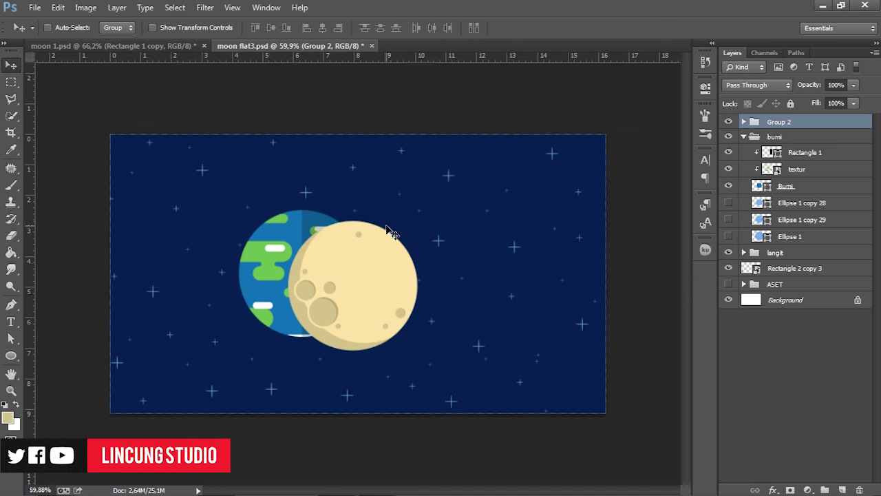
{"action": "left_click", "coordinate": [745, 137]}
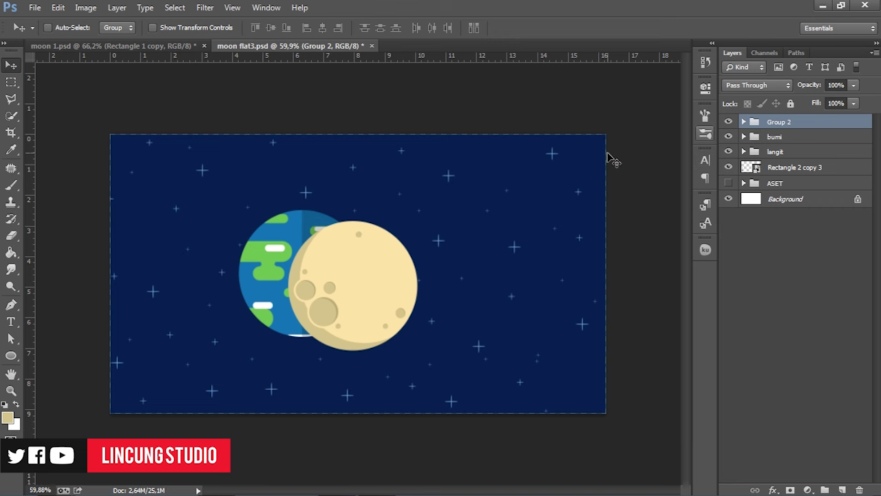
{"action": "left_click", "coordinate": [145, 46]}
Back in moon flat3.psd, convert the moon group, Group 2, into a smart object.
{"action": "key", "text": "ctrl+plus"}
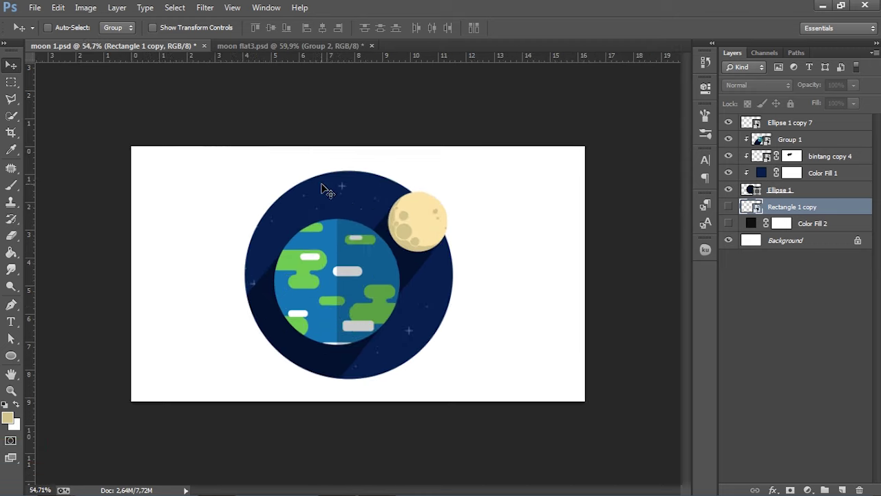
{"action": "left_click", "coordinate": [292, 46]}
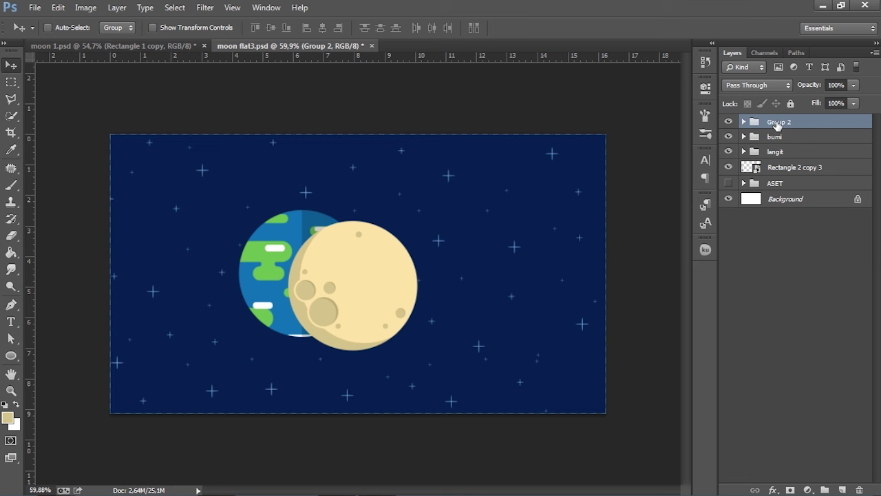
{"action": "right_click", "coordinate": [778, 126]}
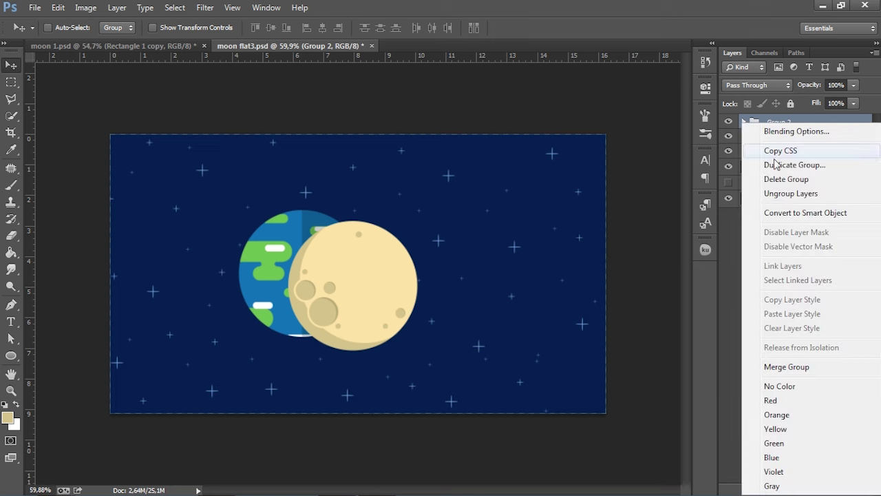
{"action": "left_click", "coordinate": [794, 212]}
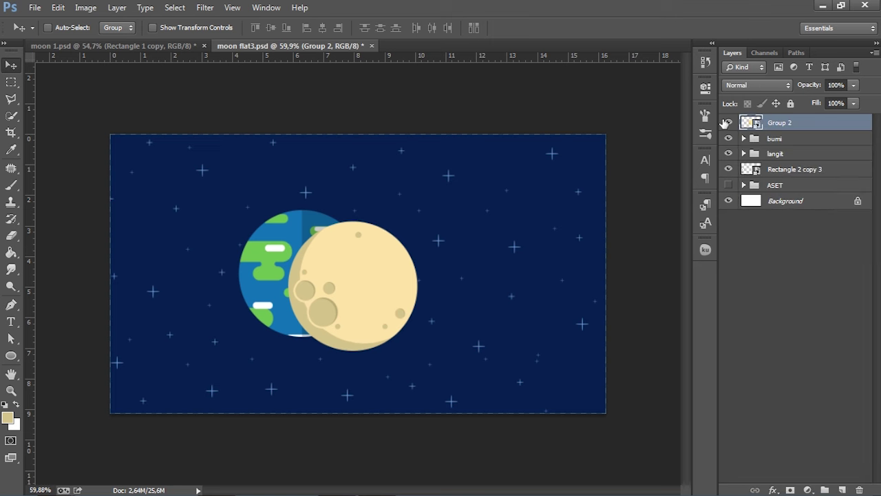
{"action": "left_click", "coordinate": [729, 122]}
{"action": "left_click", "coordinate": [729, 123]}
Scale the moon to about half size and move it to the earth's upper right.
{"action": "scroll", "coordinate": [331, 293], "scroll_direction": "up", "scroll_amount": 3}
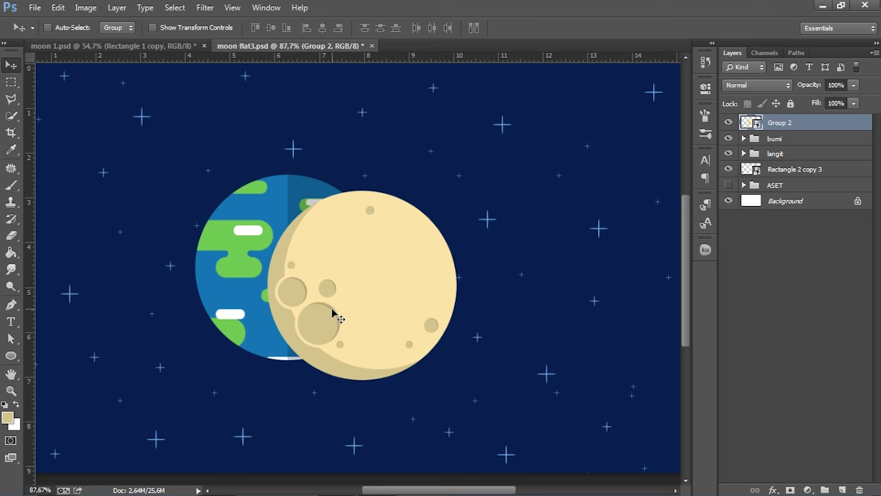
{"action": "scroll", "coordinate": [407, 311], "scroll_direction": "down", "scroll_amount": 1}
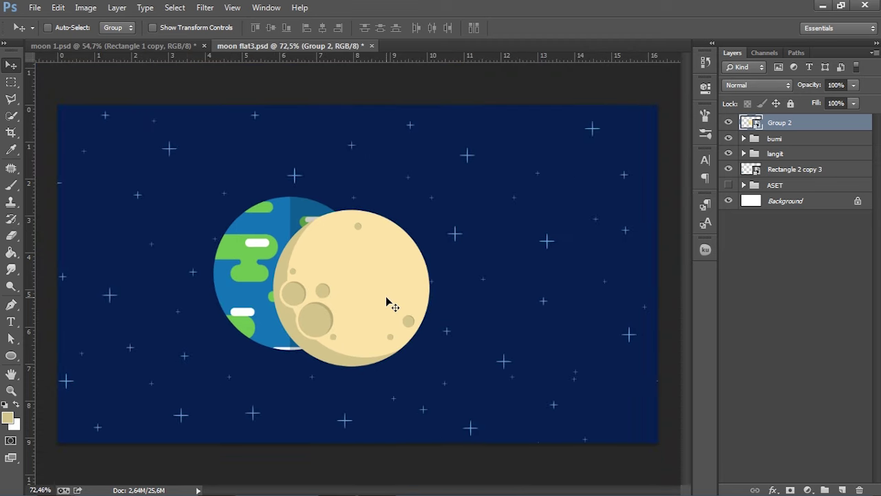
{"action": "key", "text": "ctrl+t"}
{"action": "left_click_drag", "start_coordinate": [431, 366], "coordinate": [359, 274]}
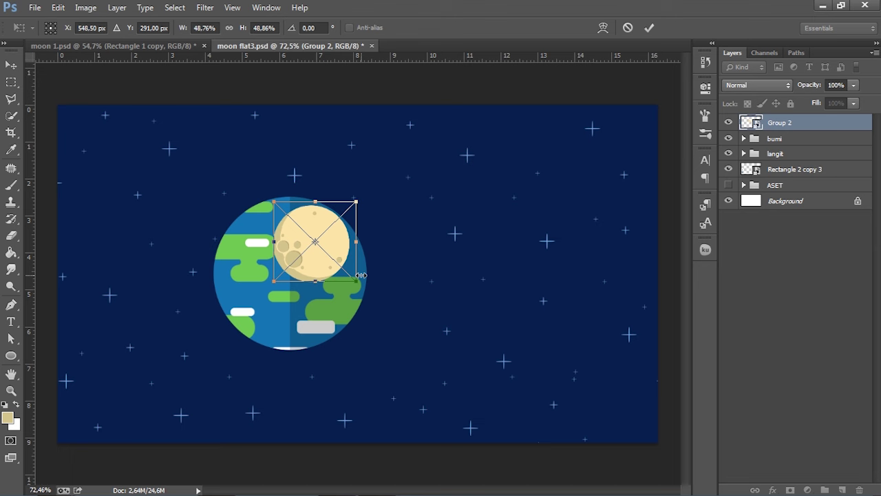
{"action": "key", "text": "Return"}
{"action": "left_click_drag", "start_coordinate": [321, 244], "coordinate": [383, 221]}
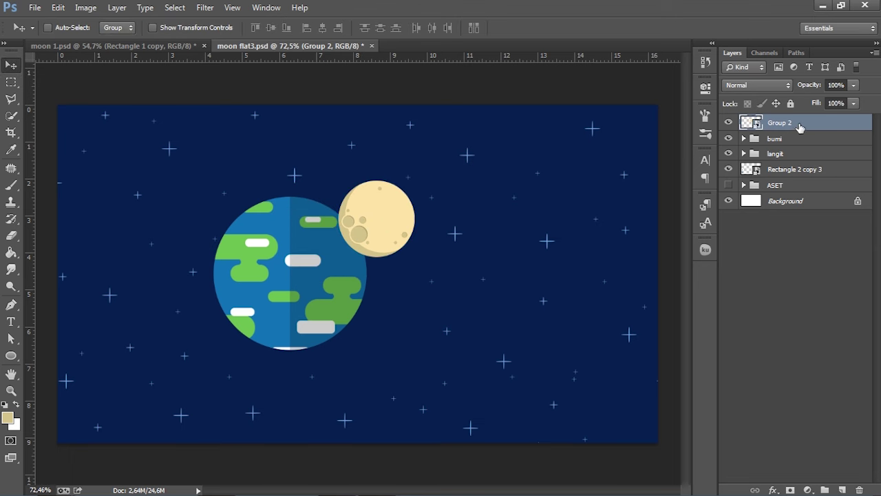
Drop Group 2 beneath the bumi group and nudge the moon slightly up-right.
{"action": "left_click", "coordinate": [732, 122]}
{"action": "left_click_drag", "start_coordinate": [771, 124], "coordinate": [773, 141]}
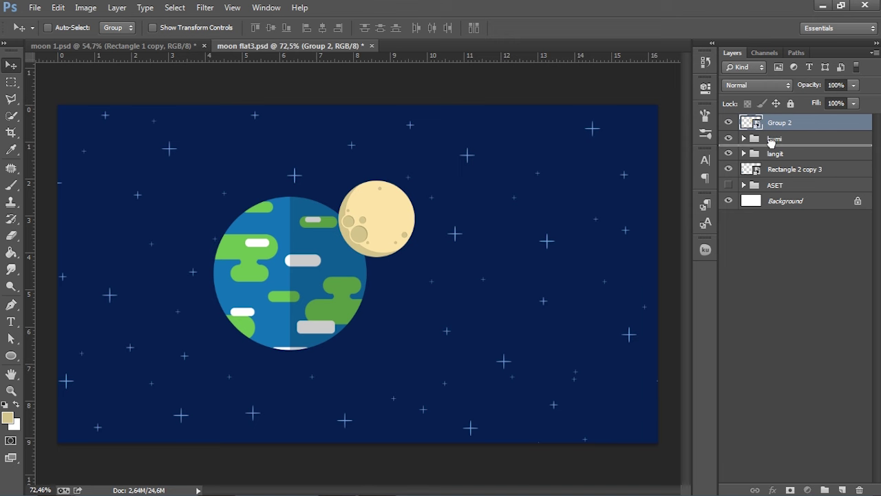
{"action": "left_click_drag", "start_coordinate": [773, 141], "coordinate": [772, 144]}
{"action": "scroll", "coordinate": [360, 244], "scroll_direction": "down", "scroll_amount": 2}
{"action": "scroll", "coordinate": [372, 232], "scroll_direction": "up", "scroll_amount": 2}
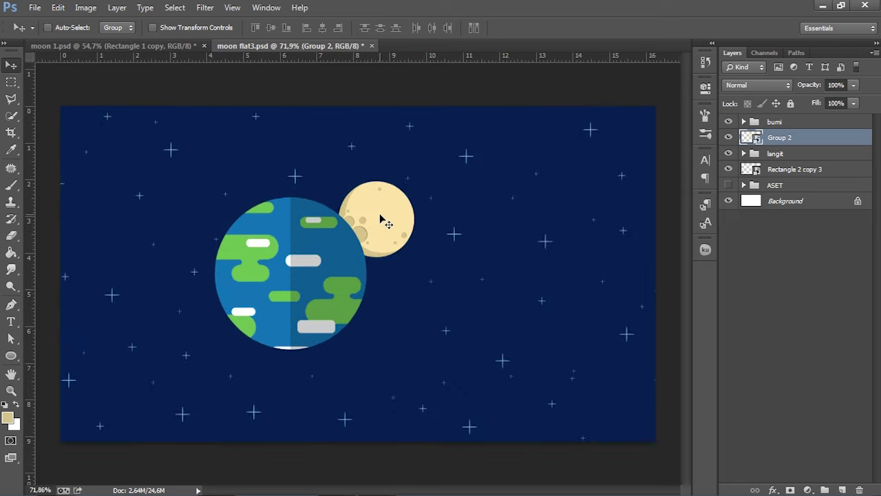
{"action": "left_click_drag", "start_coordinate": [384, 221], "coordinate": [401, 208]}
{"action": "scroll", "coordinate": [425, 215], "scroll_direction": "down", "scroll_amount": 2}
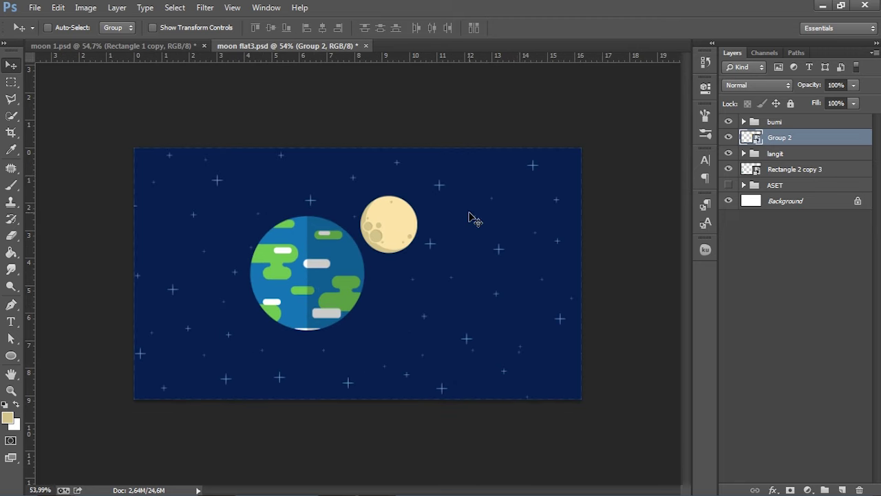
Move bumi and Group 2 together rightward toward the canvas centre.
{"action": "left_click", "coordinate": [773, 125]}
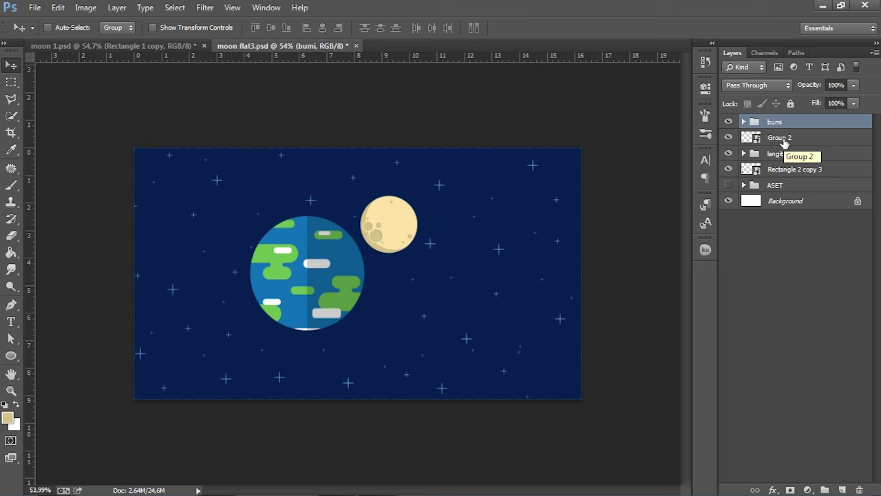
{"action": "left_click", "coordinate": [789, 139], "text": "shift"}
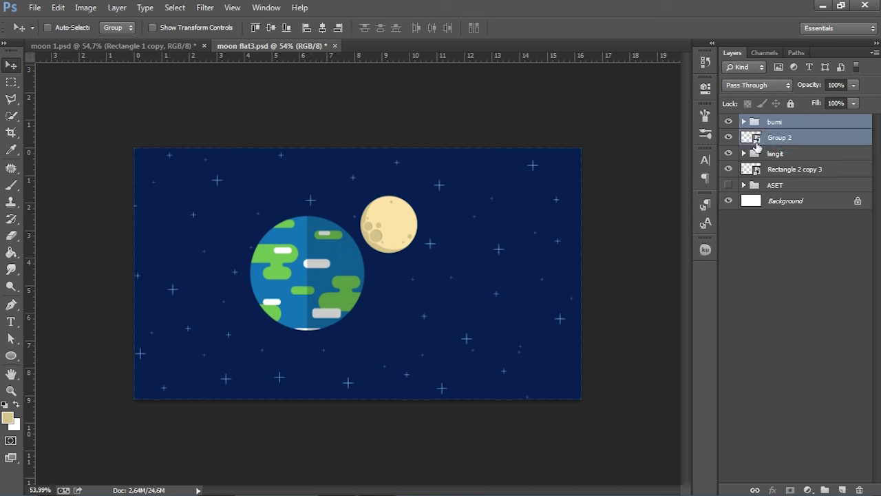
{"action": "key", "text": "ctrl+t"}
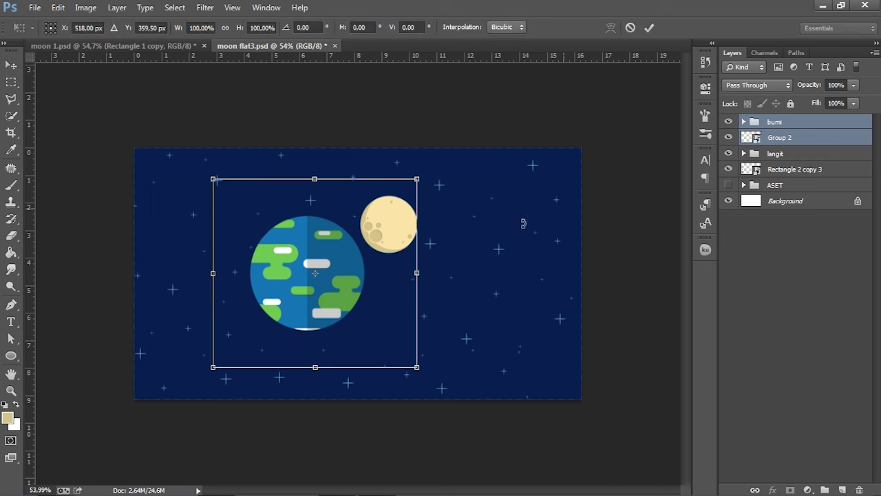
{"action": "scroll", "coordinate": [352, 269], "scroll_direction": "up", "scroll_amount": 1}
{"action": "left_click_drag", "start_coordinate": [347, 263], "coordinate": [377, 267]}
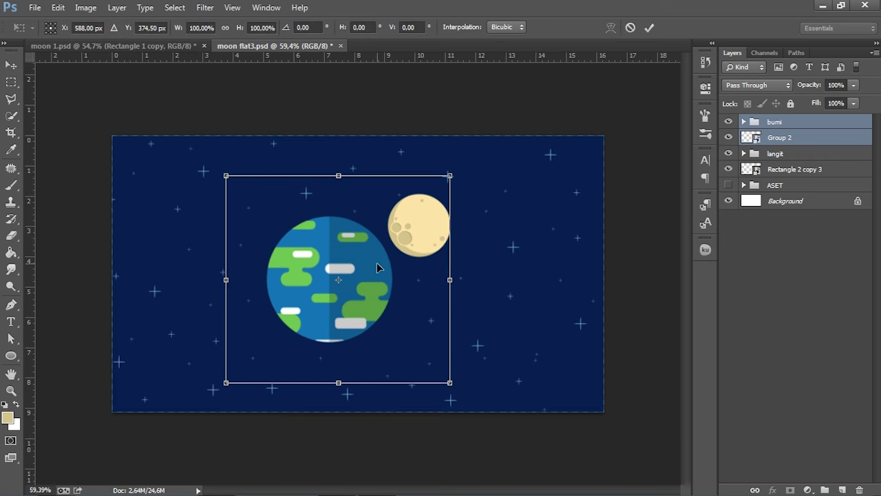
{"action": "key", "text": "Return"}
{"action": "scroll", "coordinate": [413, 274], "scroll_direction": "down", "scroll_amount": 1}
{"action": "scroll", "coordinate": [328, 289], "scroll_direction": "up", "scroll_amount": 1}
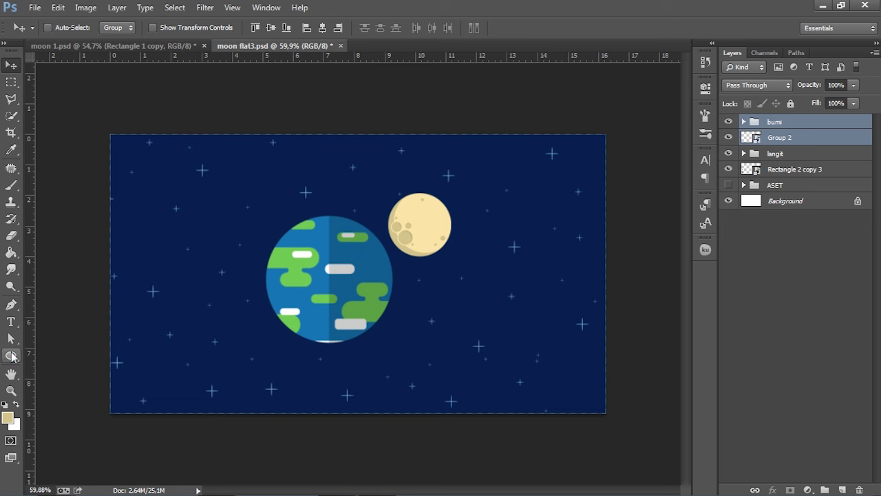
Select the Ellipse shape tool and check the moon 1 reference document.
{"action": "left_click", "coordinate": [11, 355]}
{"action": "right_click", "coordinate": [11, 356]}
{"action": "left_click", "coordinate": [59, 376]}
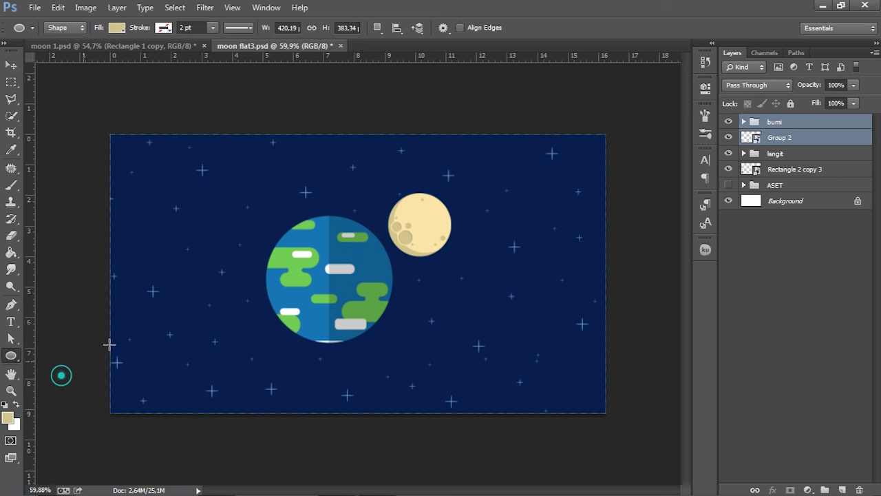
{"action": "scroll", "coordinate": [283, 294], "scroll_direction": "down", "scroll_amount": 1}
{"action": "scroll", "coordinate": [420, 277], "scroll_direction": "up", "scroll_amount": 1}
{"action": "left_click", "coordinate": [174, 46]}
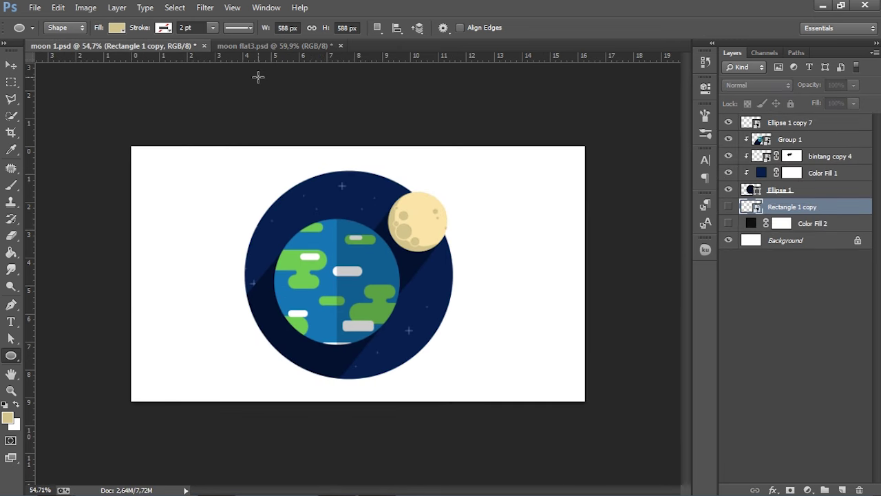
{"action": "left_click", "coordinate": [253, 45]}
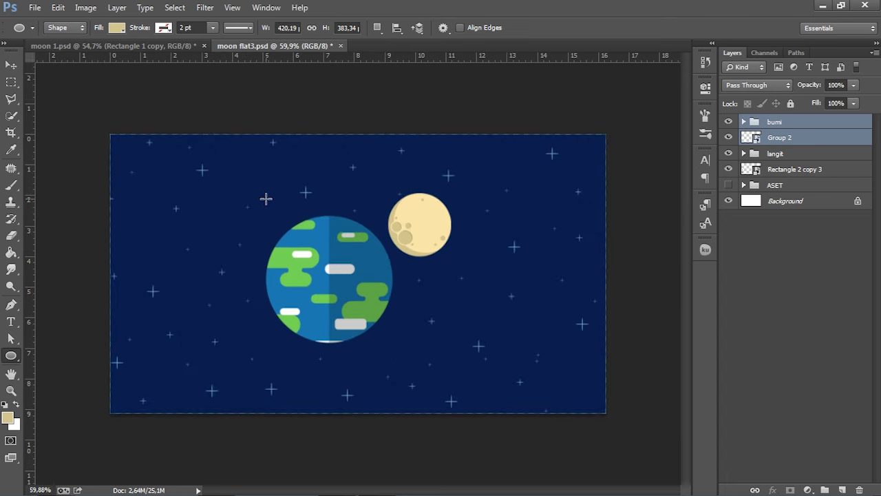
Draw a 545 px black circle and move it below the langit group.
{"action": "left_click_drag", "start_coordinate": [249, 188], "coordinate": [485, 400]}
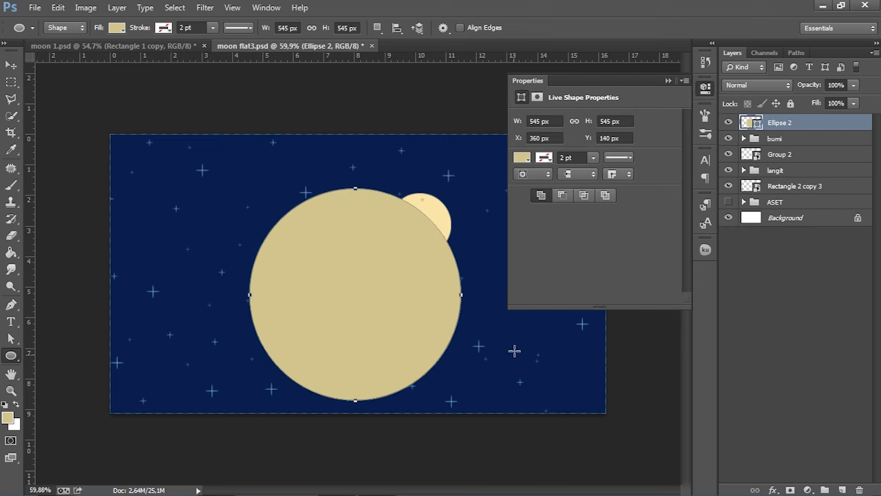
{"action": "left_click", "coordinate": [523, 161]}
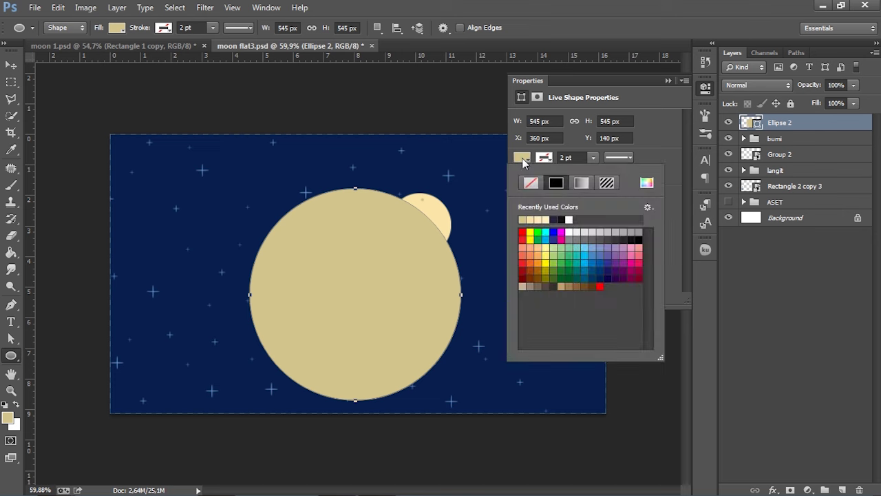
{"action": "left_click", "coordinate": [639, 232]}
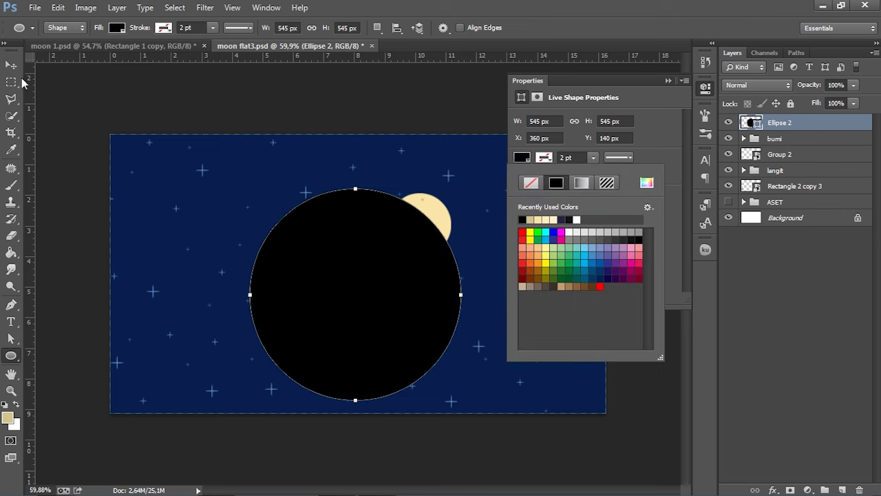
{"action": "left_click", "coordinate": [11, 65]}
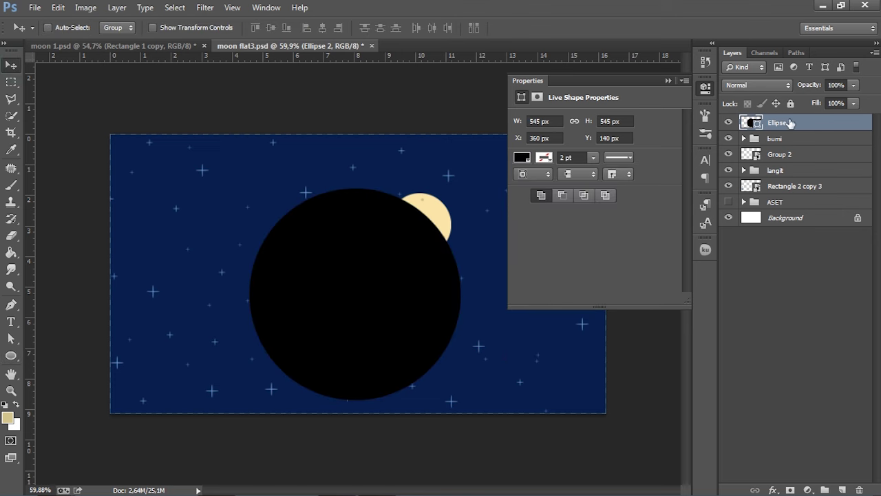
{"action": "left_click_drag", "start_coordinate": [790, 122], "coordinate": [793, 179]}
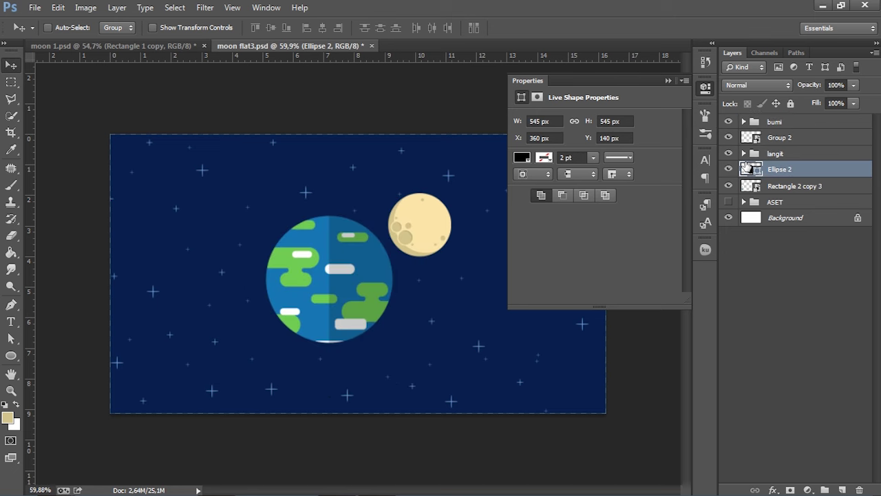
Hide the colour swatch layer, checking the langit starry sky's visibility.
{"action": "left_click", "coordinate": [729, 153]}
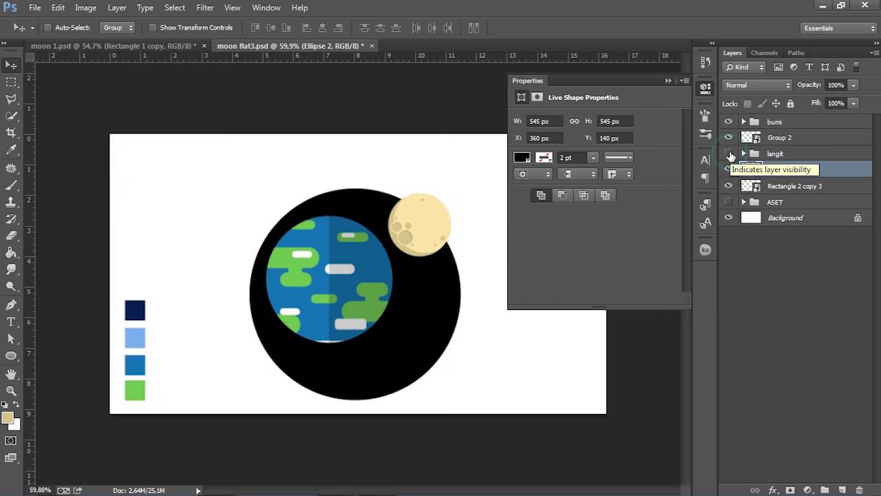
{"action": "left_click", "coordinate": [729, 153]}
{"action": "left_click", "coordinate": [729, 153]}
{"action": "left_click", "coordinate": [729, 186]}
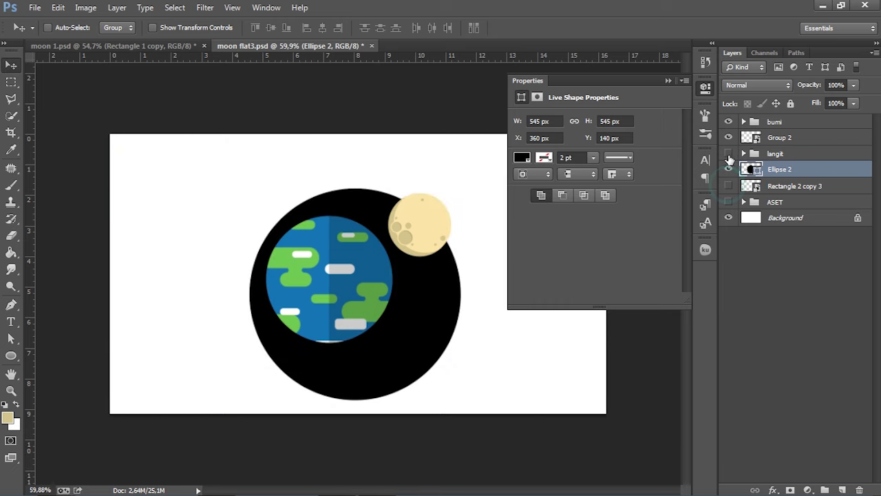
{"action": "left_click", "coordinate": [729, 153]}
{"action": "left_click", "coordinate": [729, 153]}
{"action": "left_click", "coordinate": [729, 153]}
{"action": "left_click", "coordinate": [743, 153]}
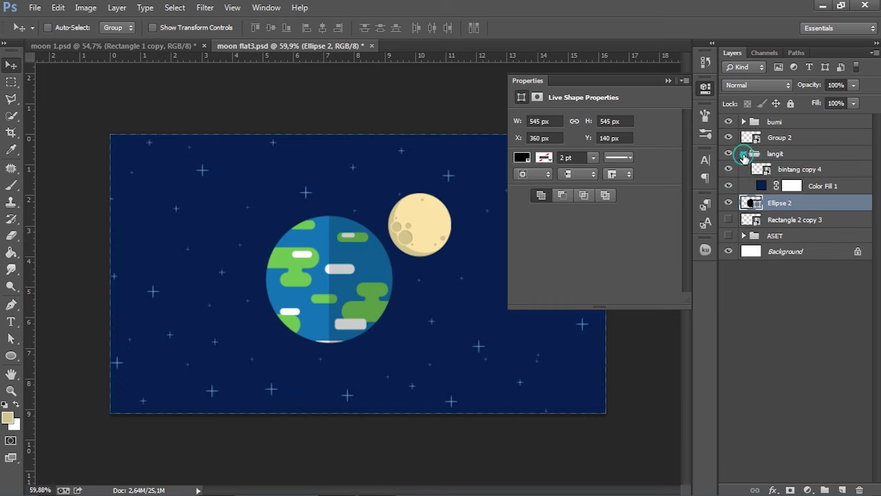
{"action": "left_click", "coordinate": [743, 153]}
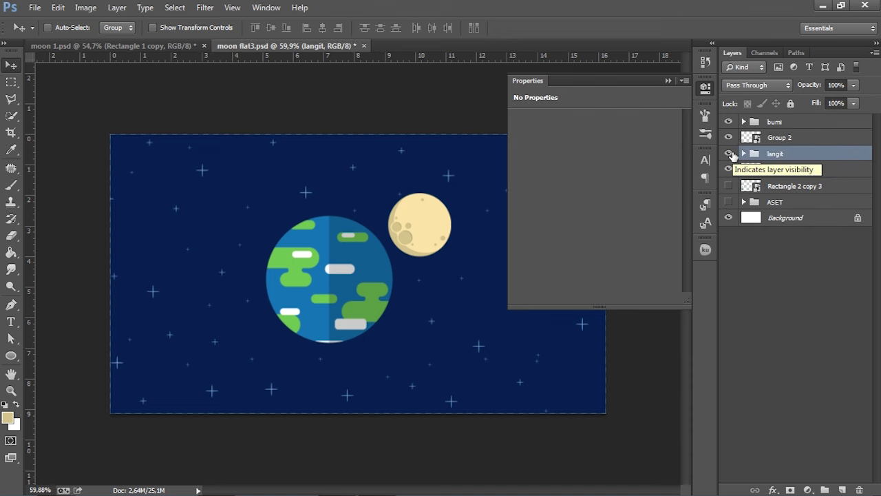
{"action": "left_click", "coordinate": [729, 153]}
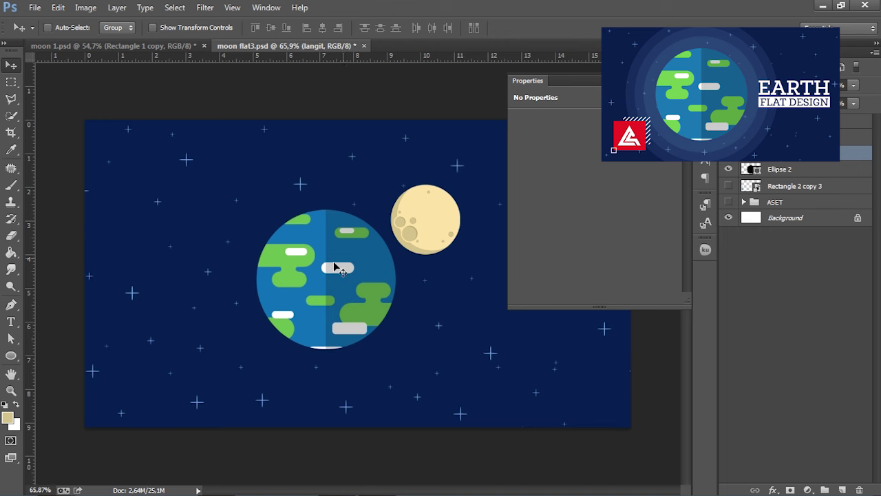
Convert the langit group into a smart object.
{"action": "left_click", "coordinate": [743, 153]}
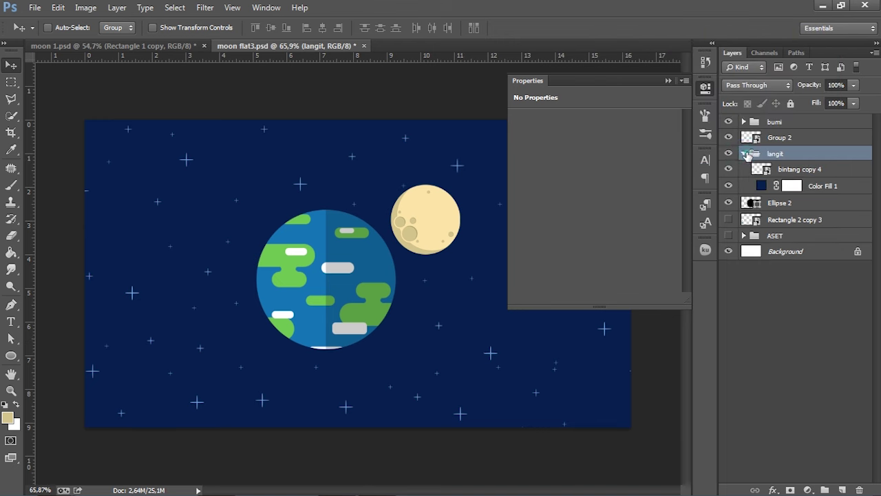
{"action": "left_click", "coordinate": [743, 154]}
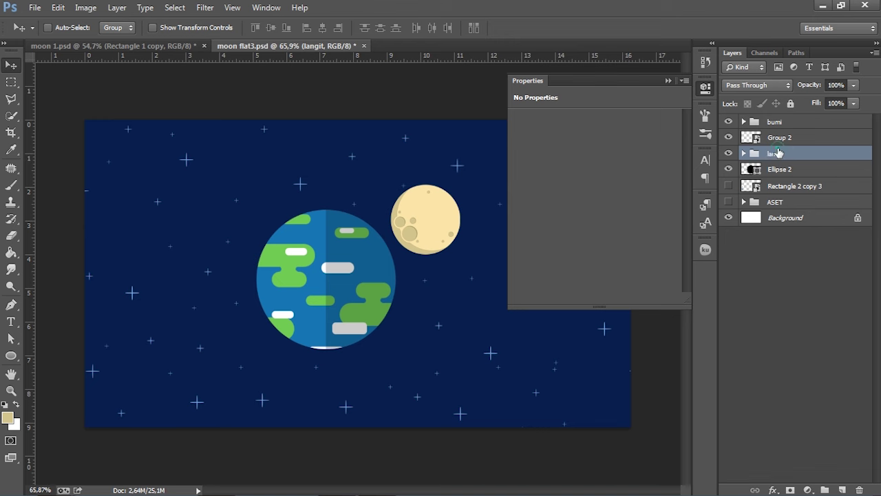
{"action": "right_click", "coordinate": [777, 152]}
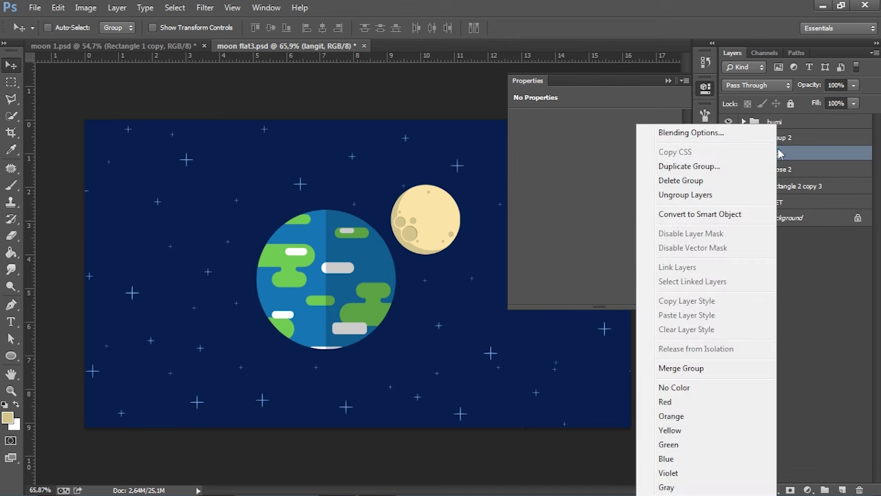
{"action": "left_click", "coordinate": [708, 214]}
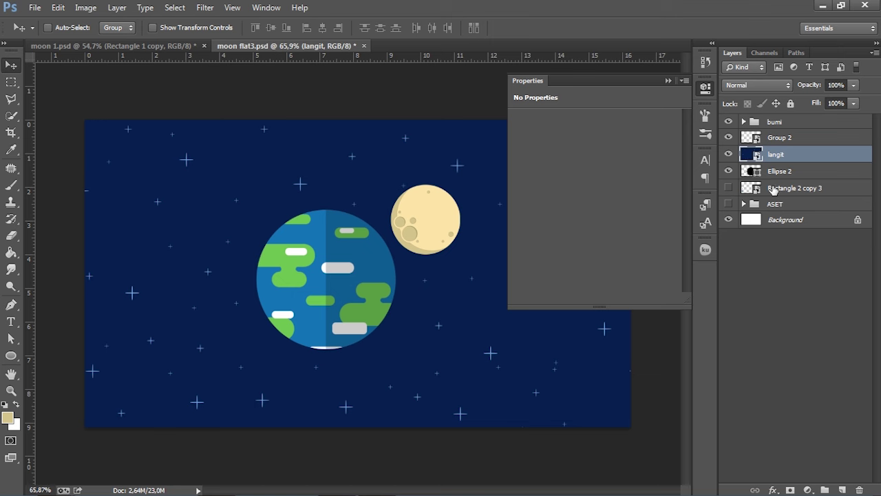
Clip the langit smart object to the Ellipse 2 black circle.
{"action": "left_click", "coordinate": [730, 154]}
{"action": "left_click", "coordinate": [730, 171]}
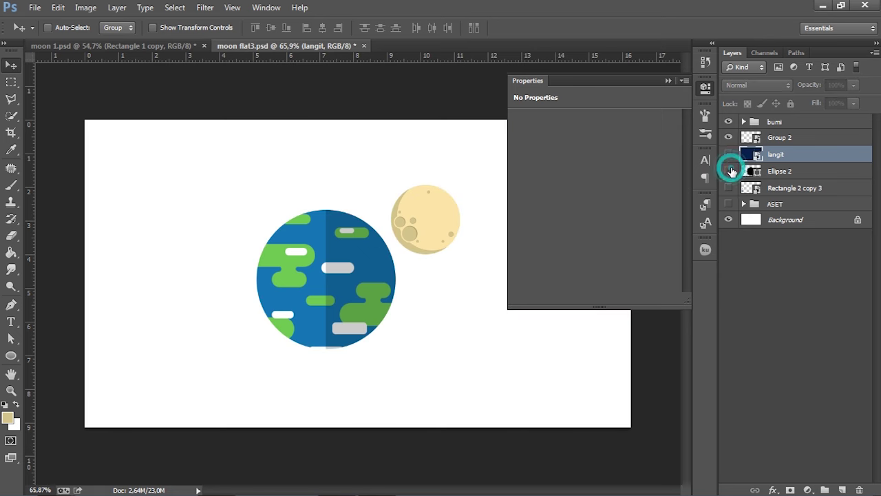
{"action": "left_click", "coordinate": [730, 170]}
{"action": "left_click", "coordinate": [730, 155]}
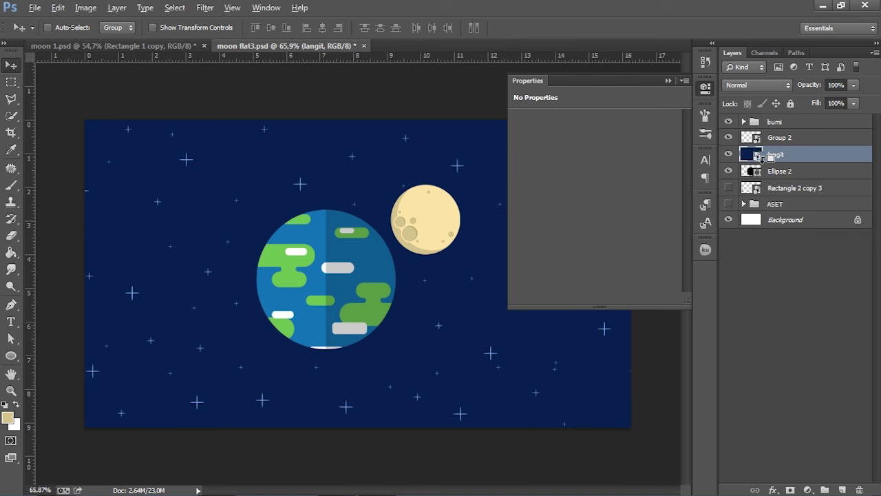
{"action": "left_click", "coordinate": [763, 157], "text": "alt"}
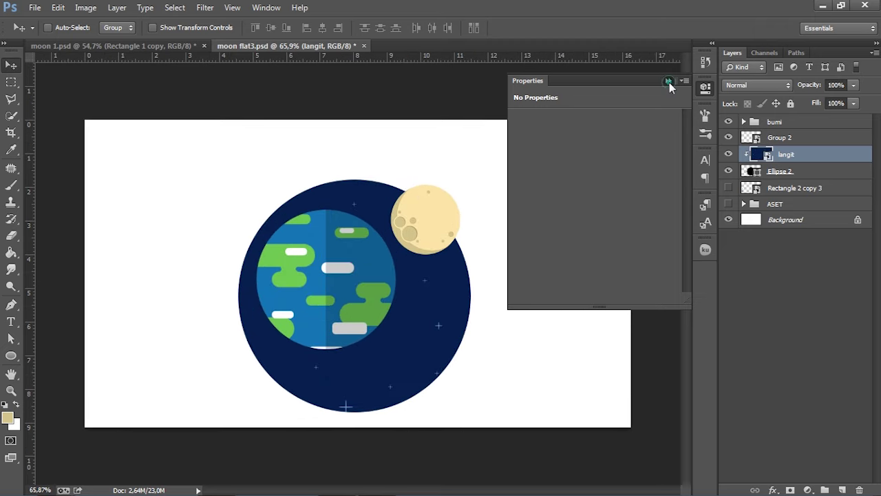
{"action": "left_click", "coordinate": [668, 80]}
{"action": "left_click", "coordinate": [792, 170]}
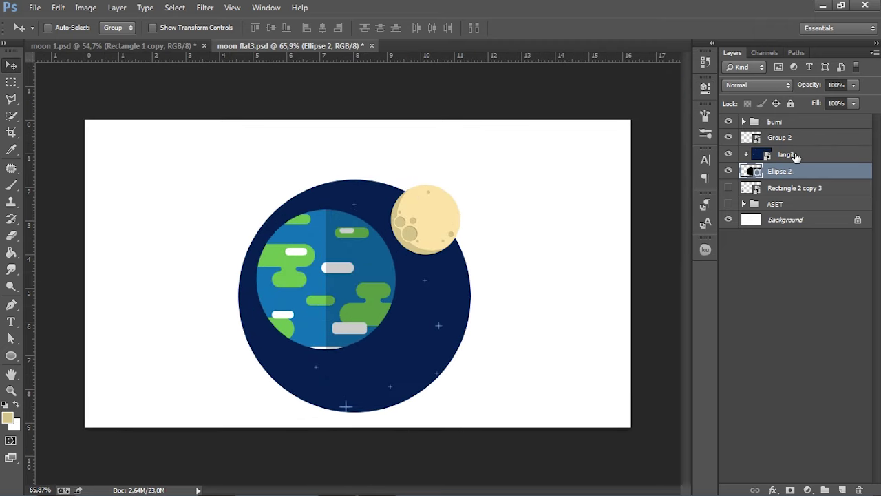
Move the circle and starry sky slightly upward together.
{"action": "left_click", "coordinate": [796, 154], "text": "shift"}
{"action": "left_click_drag", "start_coordinate": [418, 322], "coordinate": [425, 304]}
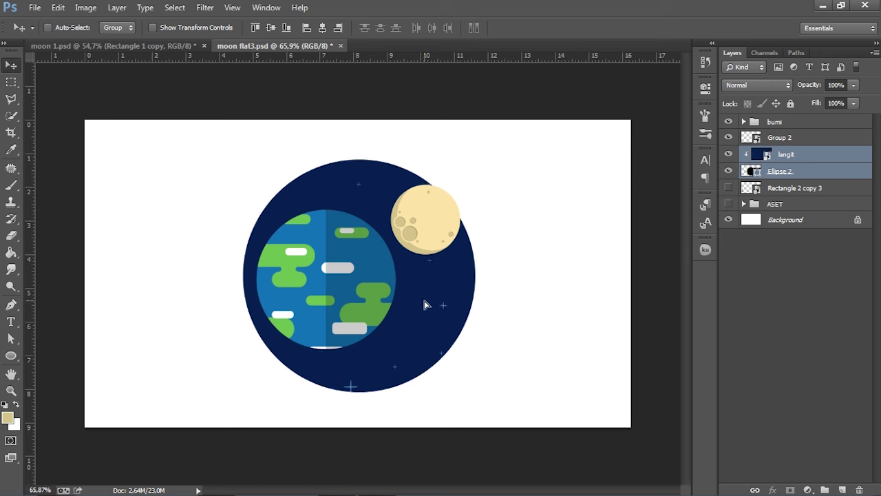
{"action": "scroll", "coordinate": [425, 303], "scroll_direction": "down", "scroll_amount": 2}
{"action": "scroll", "coordinate": [437, 301], "scroll_direction": "up", "scroll_amount": 1}
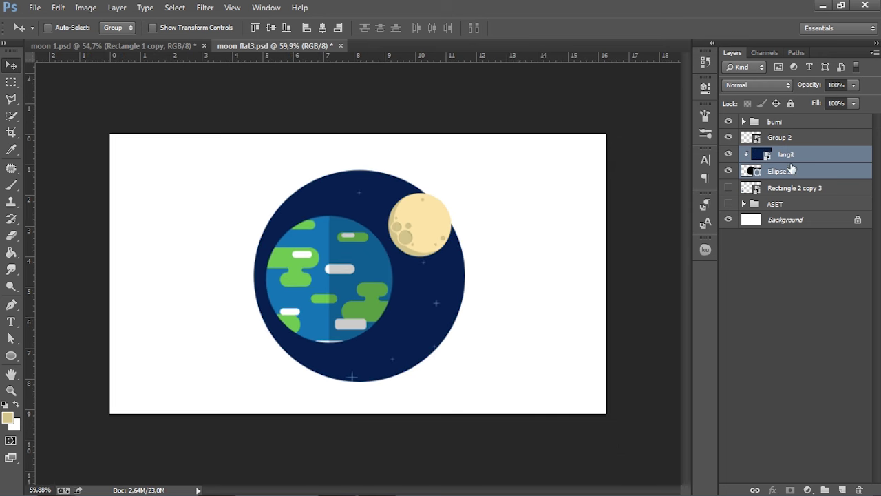
Scale the langit starry sky to about 63% and reposition it inside the circle.
{"action": "left_click", "coordinate": [799, 153]}
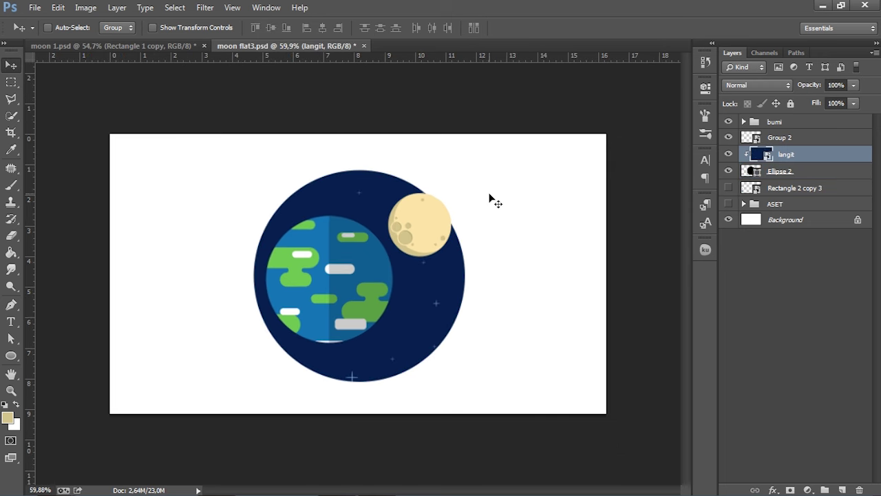
{"action": "key", "text": "ctrl+t"}
{"action": "scroll", "coordinate": [537, 237], "scroll_direction": "down", "scroll_amount": 3}
{"action": "left_click_drag", "start_coordinate": [584, 118], "coordinate": [456, 200]}
{"action": "scroll", "coordinate": [403, 301], "scroll_direction": "up", "scroll_amount": 2}
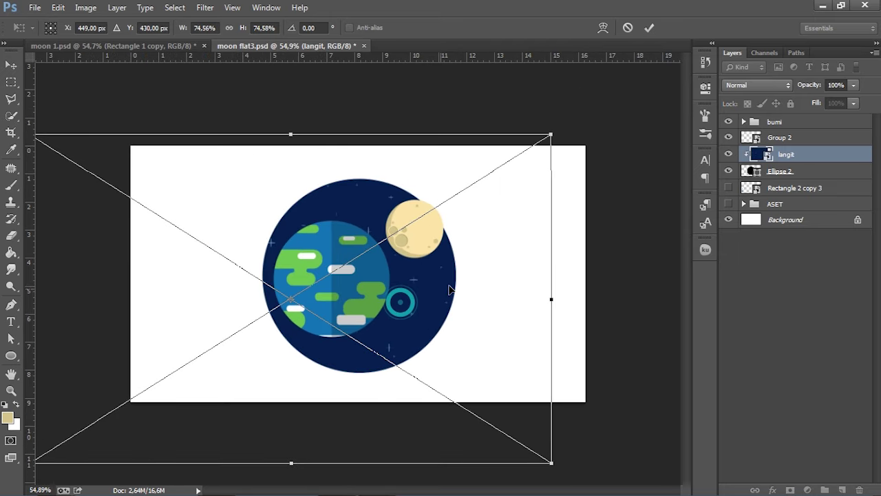
{"action": "left_click_drag", "start_coordinate": [449, 290], "coordinate": [457, 284]}
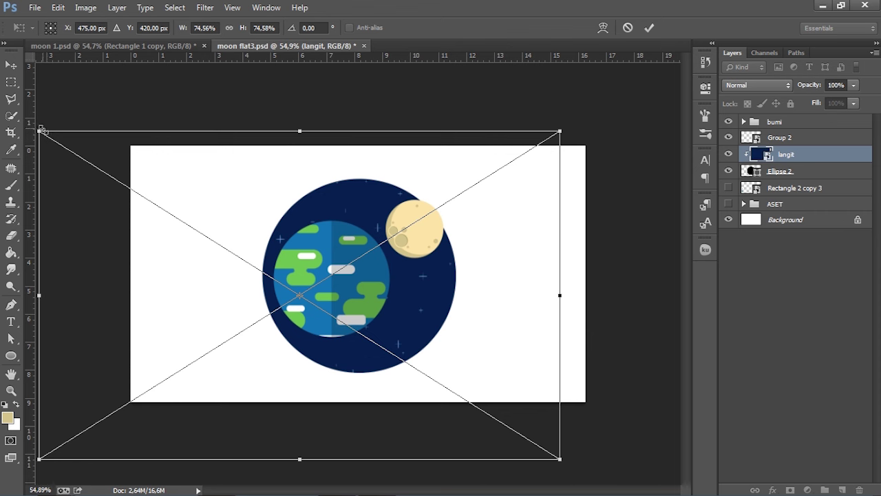
{"action": "left_click_drag", "start_coordinate": [39, 131], "coordinate": [120, 182]}
{"action": "mouse_move", "coordinate": [427, 321]}
{"action": "left_mouse_down"}
{"action": "mouse_move", "coordinate": [429, 272]}
{"action": "mouse_move", "coordinate": [487, 280]}
{"action": "mouse_move", "coordinate": [521, 313]}
{"action": "mouse_move", "coordinate": [523, 330]}
{"action": "mouse_move", "coordinate": [365, 262]}
{"action": "mouse_move", "coordinate": [375, 264]}
{"action": "left_mouse_up"}
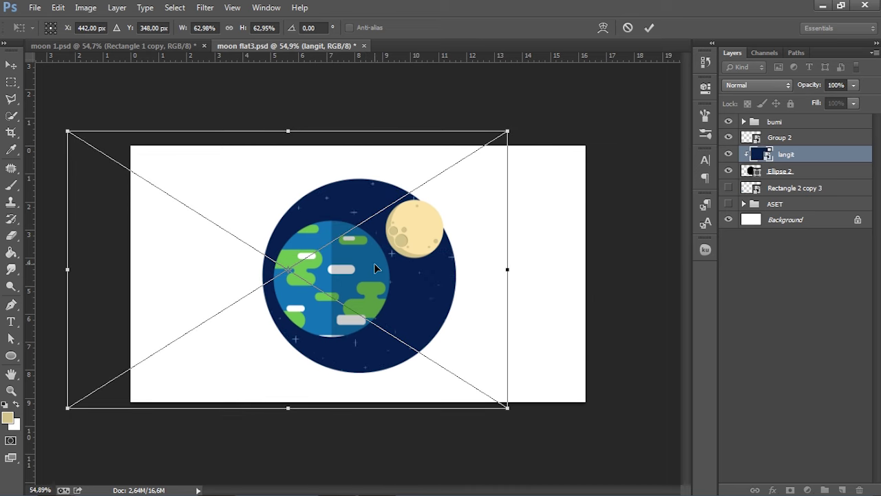
{"action": "scroll", "coordinate": [374, 265], "scroll_direction": "down", "scroll_amount": 2}
{"action": "scroll", "coordinate": [374, 264], "scroll_direction": "up", "scroll_amount": 1}
{"action": "left_click_drag", "start_coordinate": [398, 301], "coordinate": [414, 309]}
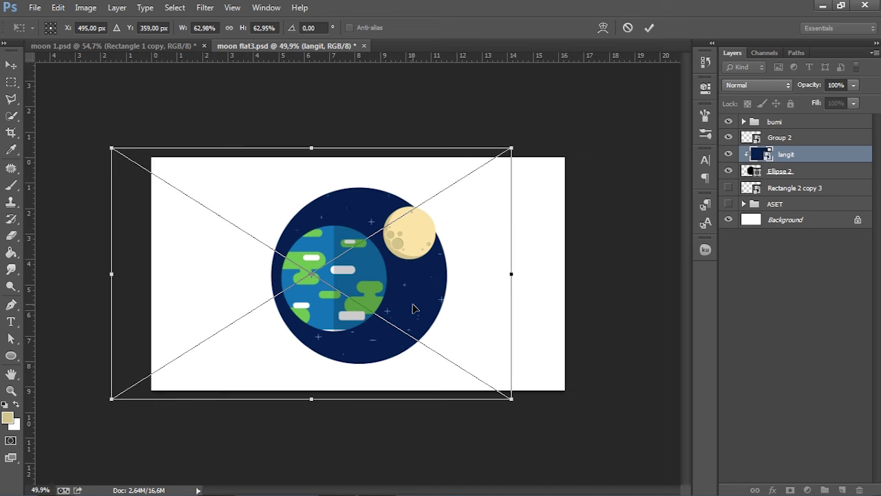
{"action": "key", "text": "Return"}
{"action": "key", "text": "ctrl+minus"}
{"action": "key", "text": "ctrl+0"}
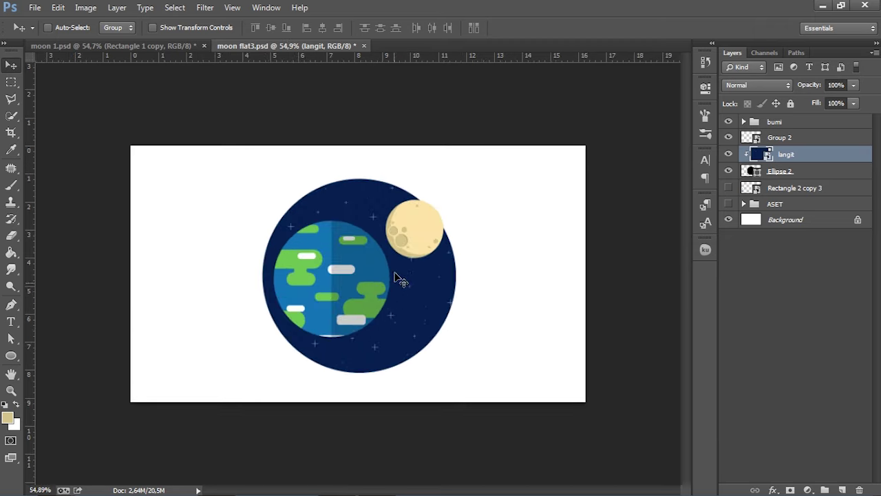
{"action": "left_click", "coordinate": [783, 122]}
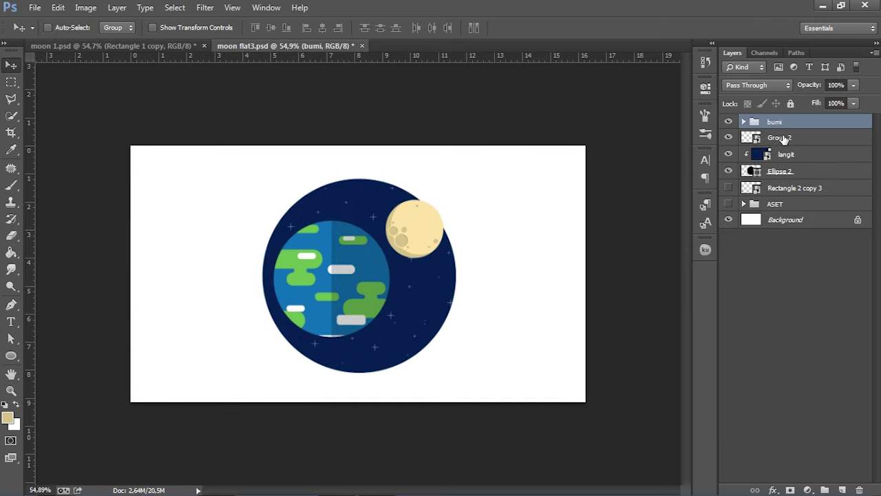
{"action": "left_click", "coordinate": [784, 137], "text": "shift"}
{"action": "left_click_drag", "start_coordinate": [373, 257], "coordinate": [385, 266]}
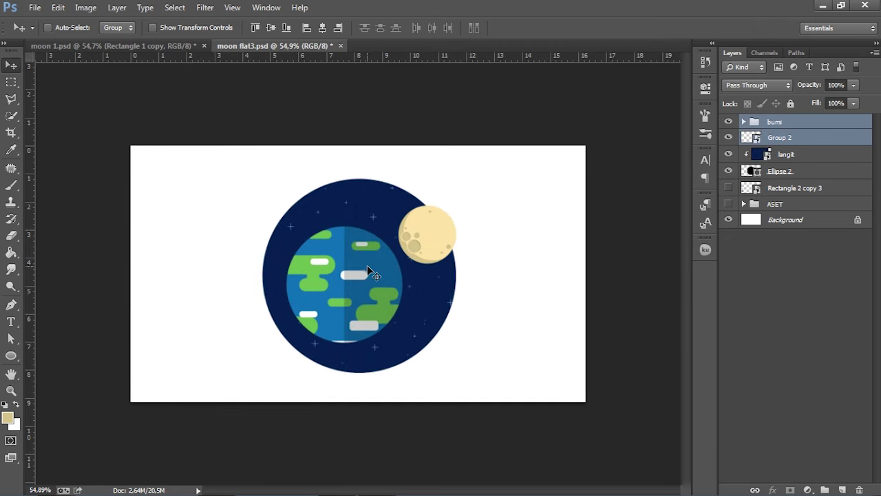
{"action": "scroll", "coordinate": [367, 267], "scroll_direction": "down", "scroll_amount": 1}
{"action": "scroll", "coordinate": [375, 266], "scroll_direction": "up", "scroll_amount": 1}
{"action": "scroll", "coordinate": [398, 268], "scroll_direction": "down", "scroll_amount": 1}
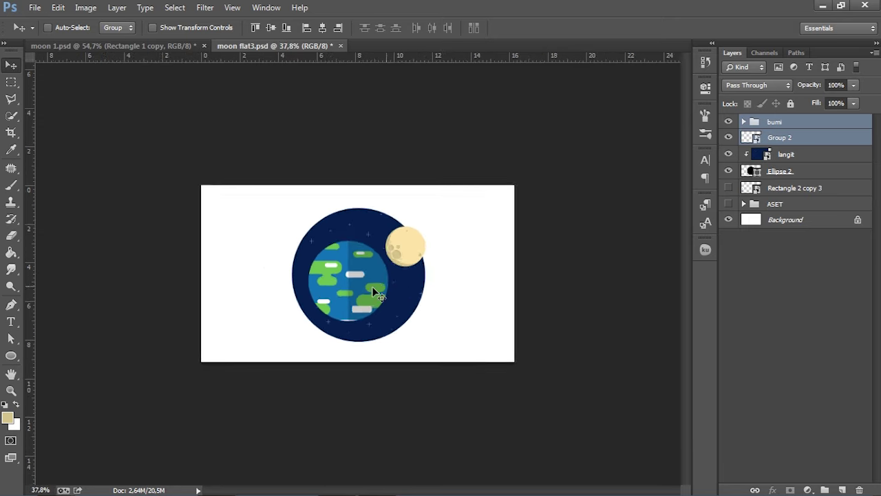
{"action": "scroll", "coordinate": [393, 276], "scroll_direction": "up", "scroll_amount": 2}
{"action": "scroll", "coordinate": [434, 254], "scroll_direction": "up", "scroll_amount": 1}
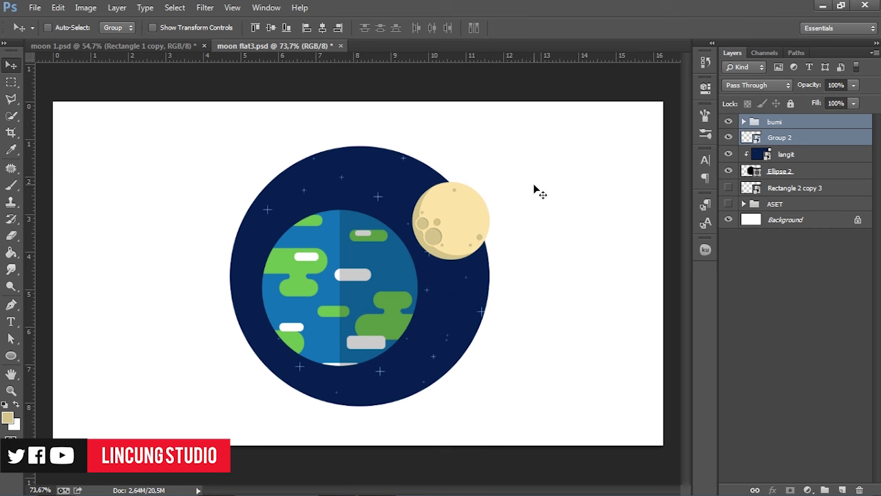
{"action": "left_click", "coordinate": [777, 137]}
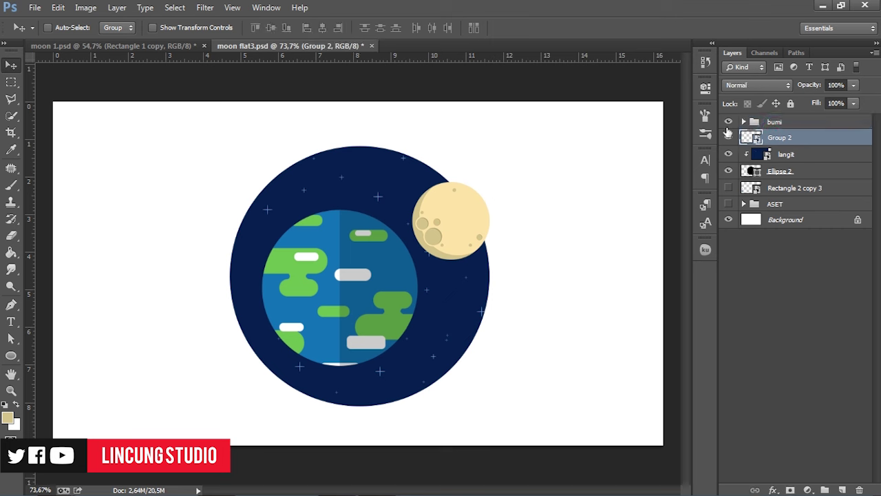
{"action": "left_click", "coordinate": [729, 121]}
{"action": "left_click", "coordinate": [729, 122]}
{"action": "left_click", "coordinate": [729, 121]}
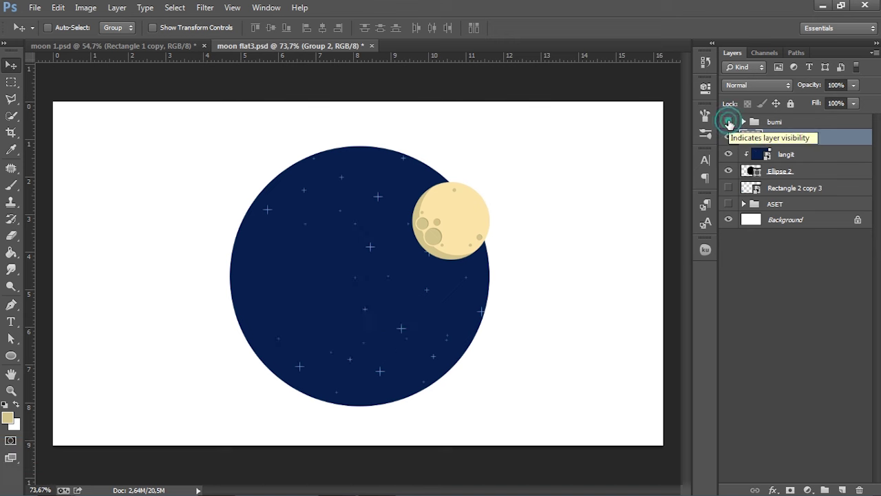
{"action": "left_click", "coordinate": [729, 122]}
{"action": "left_click", "coordinate": [744, 122]}
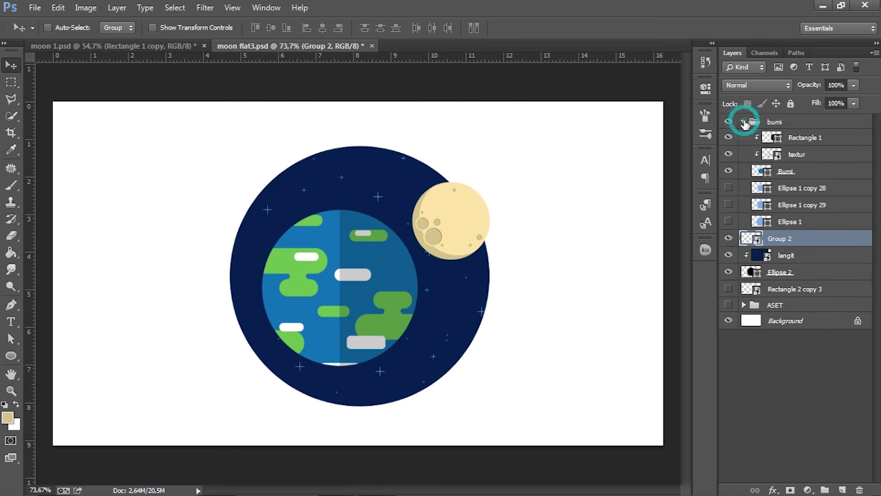
{"action": "left_click", "coordinate": [745, 122]}
{"action": "left_click", "coordinate": [784, 124]}
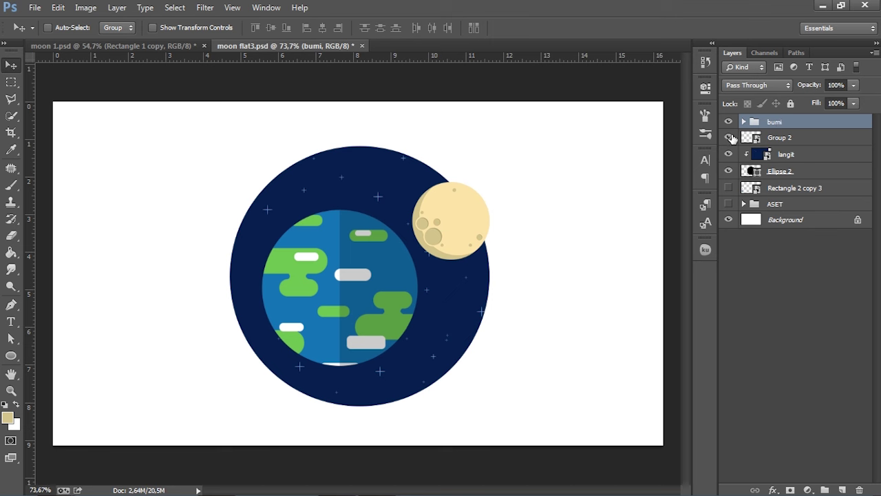
{"action": "left_click", "coordinate": [785, 139]}
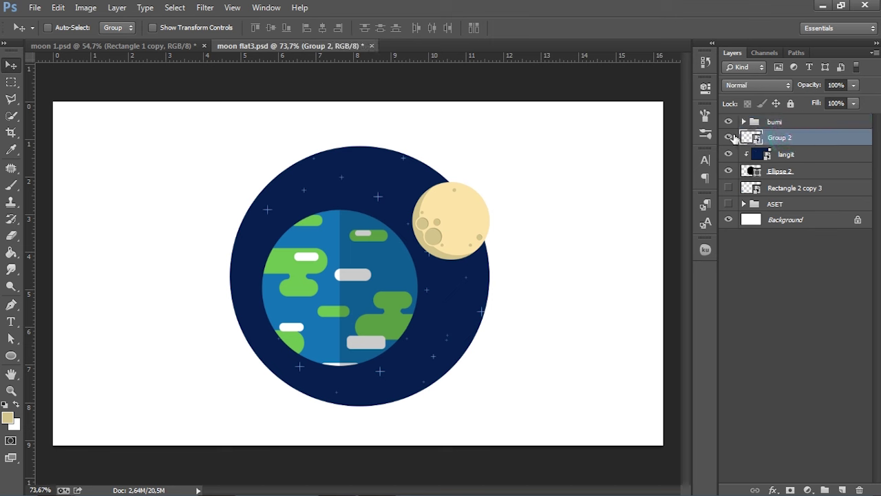
{"action": "left_click", "coordinate": [731, 138]}
{"action": "left_click", "coordinate": [731, 137]}
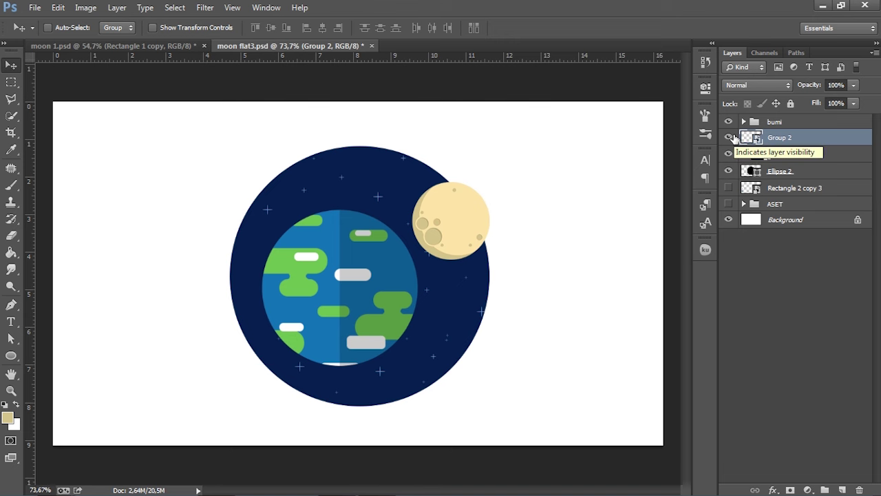
{"action": "left_click", "coordinate": [729, 137]}
{"action": "left_click", "coordinate": [730, 138]}
{"action": "left_click", "coordinate": [785, 154]}
{"action": "key", "text": "ctrl+minus"}
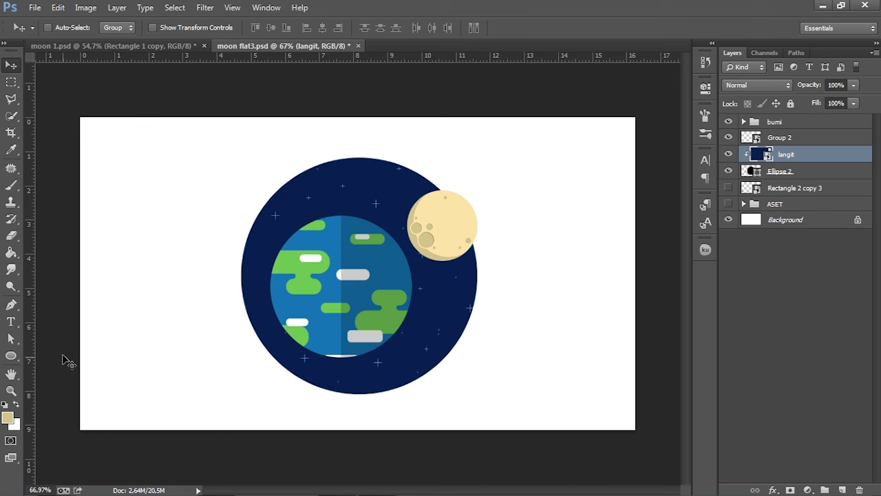
Draw a tall rectangle below the Earth reaching the canvas bottom.
{"action": "left_click", "coordinate": [11, 355]}
{"action": "right_click", "coordinate": [15, 356]}
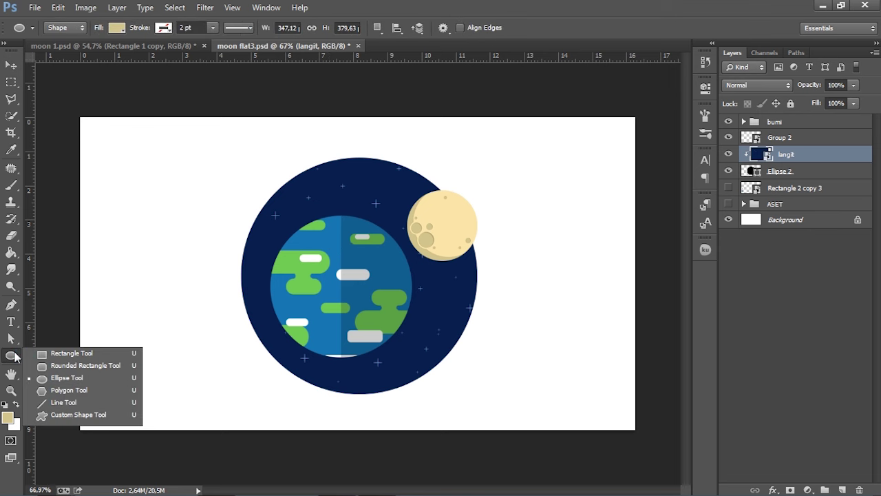
{"action": "left_click", "coordinate": [63, 353]}
{"action": "scroll", "coordinate": [272, 307], "scroll_direction": "up", "scroll_amount": 2}
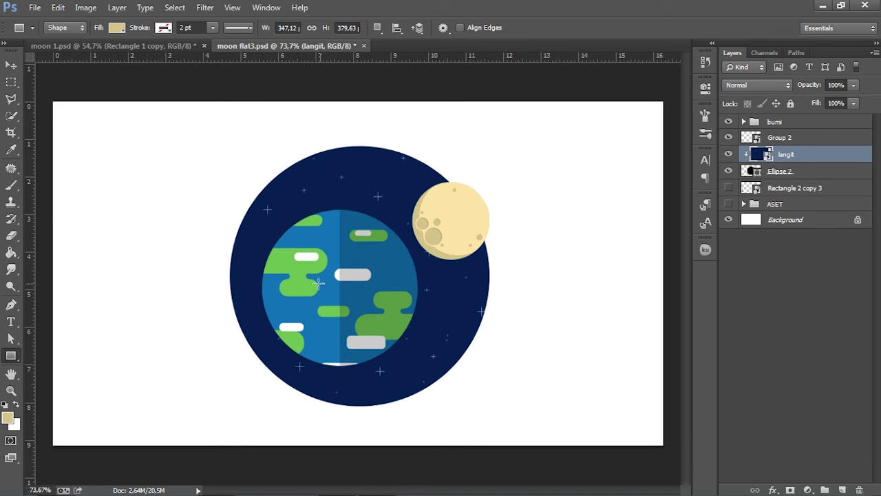
{"action": "scroll", "coordinate": [264, 281], "scroll_direction": "up", "scroll_amount": 1}
{"action": "scroll", "coordinate": [263, 288], "scroll_direction": "up", "scroll_amount": 1}
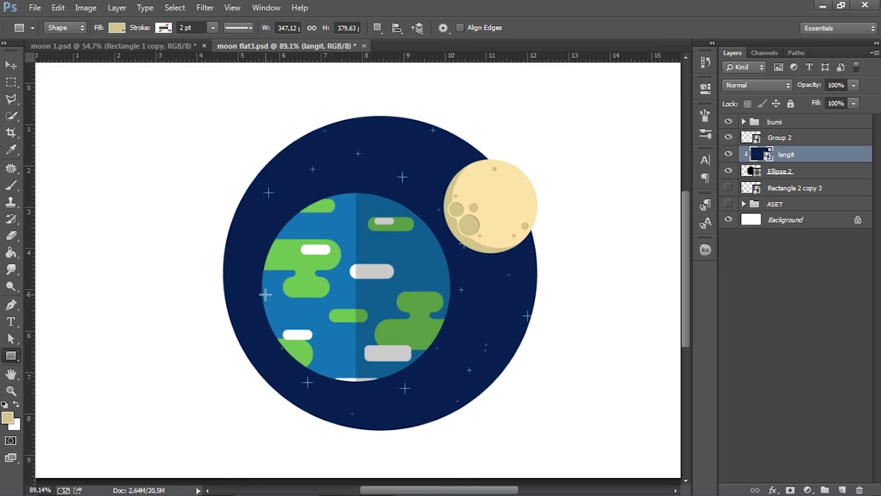
{"action": "mouse_move", "coordinate": [262, 289]}
{"action": "left_mouse_down"}
{"action": "mouse_move", "coordinate": [444, 448]}
{"action": "mouse_move", "coordinate": [451, 465]}
{"action": "left_mouse_up"}
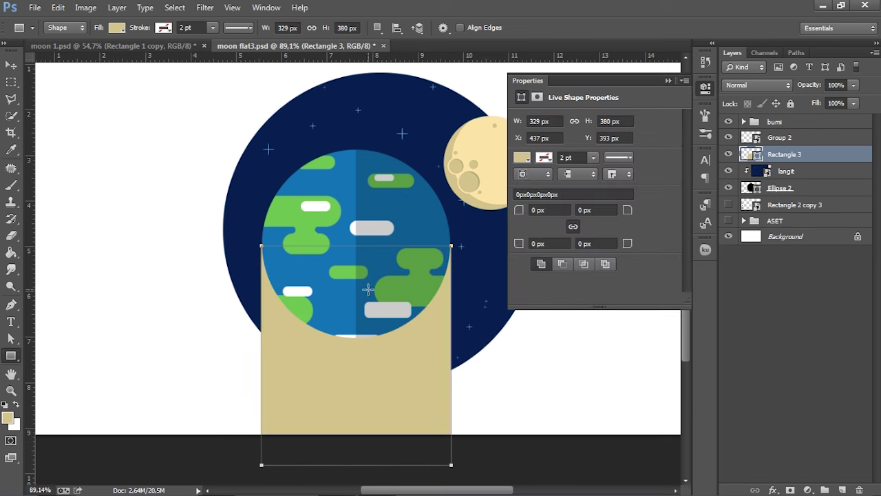
Fill the rectangle with the darker navy #07183b.
{"action": "left_click", "coordinate": [526, 157]}
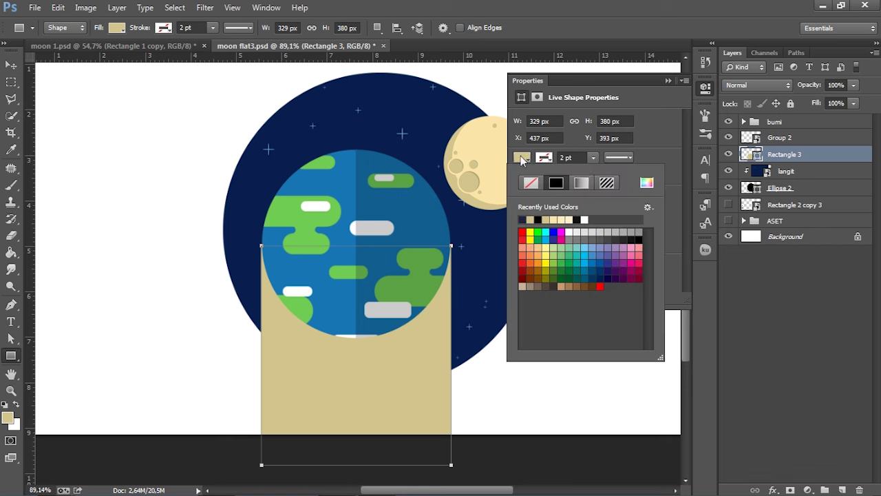
{"action": "left_click", "coordinate": [646, 183]}
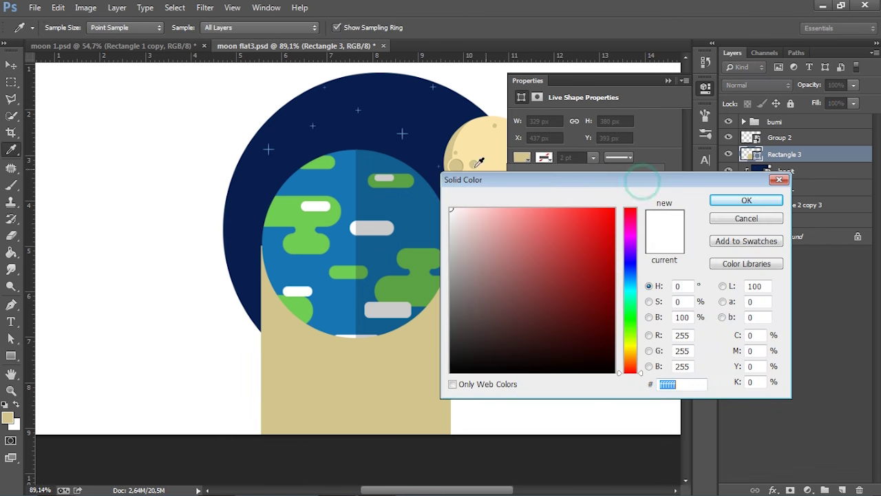
{"action": "left_click", "coordinate": [417, 146]}
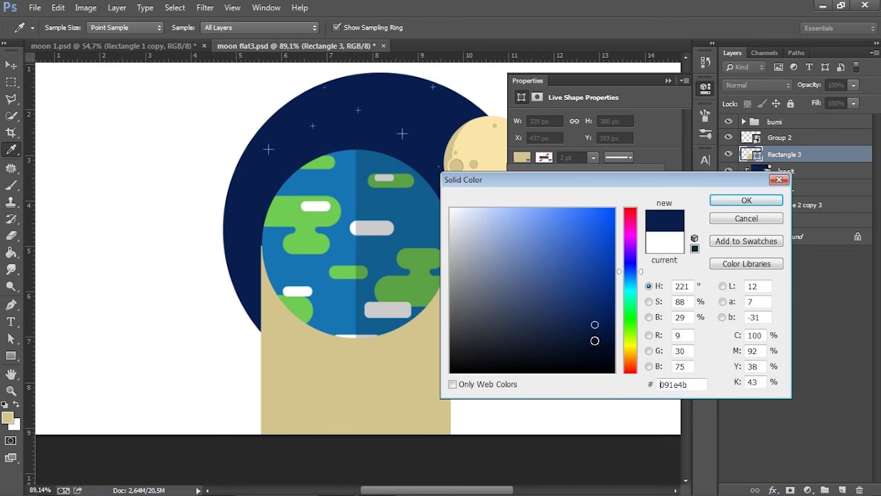
{"action": "left_click", "coordinate": [595, 335]}
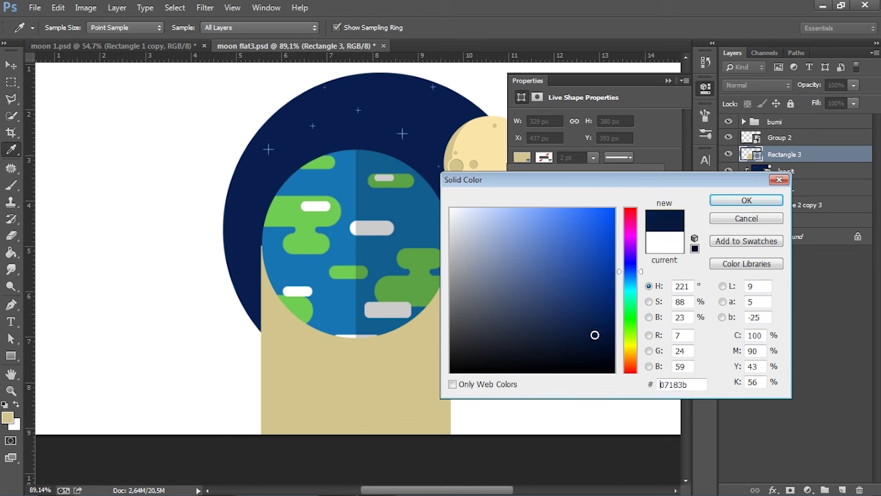
{"action": "left_click", "coordinate": [725, 200]}
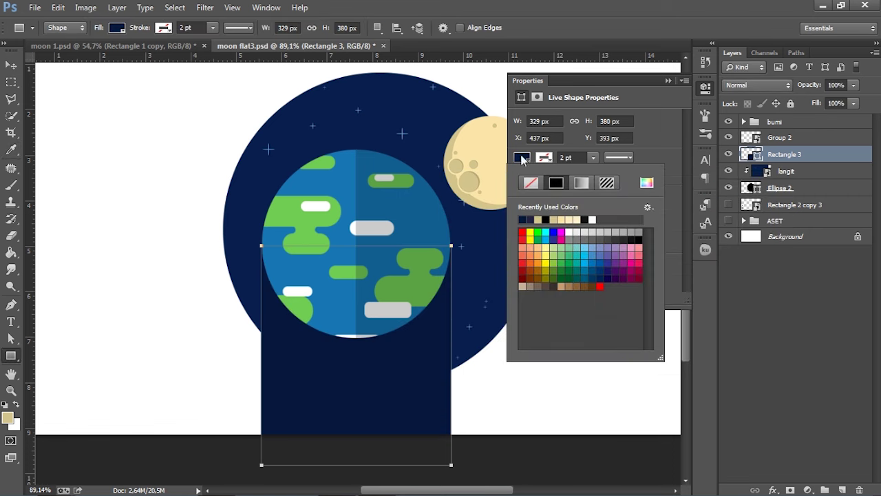
{"action": "left_click", "coordinate": [522, 158]}
{"action": "left_click", "coordinate": [524, 158]}
{"action": "left_click", "coordinate": [649, 180]}
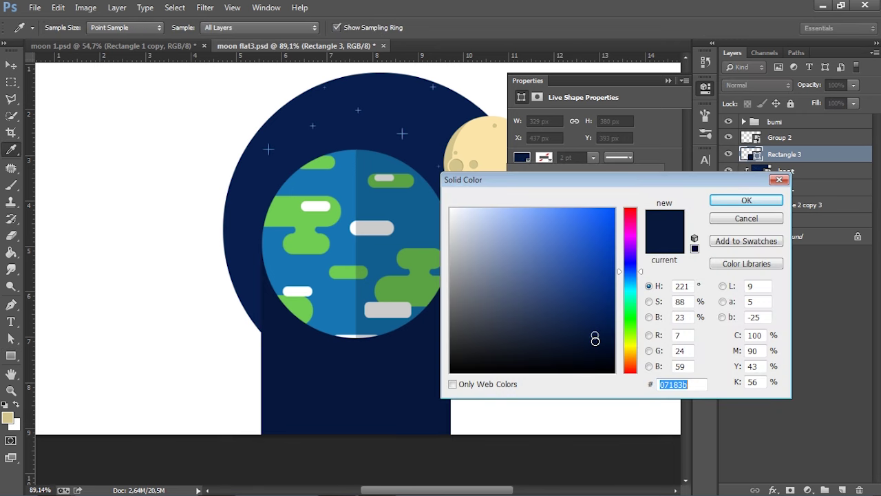
{"action": "left_click", "coordinate": [747, 200]}
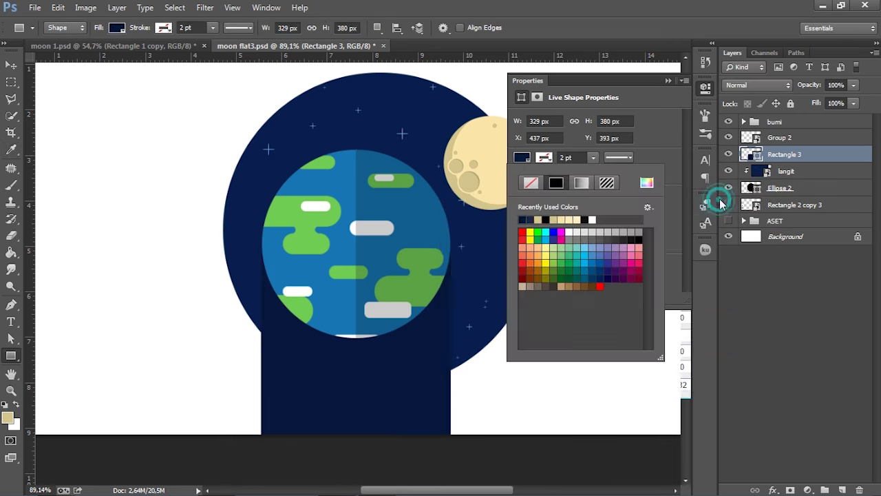
{"action": "left_click", "coordinate": [11, 64]}
{"action": "scroll", "coordinate": [342, 314], "scroll_direction": "down", "scroll_amount": 2}
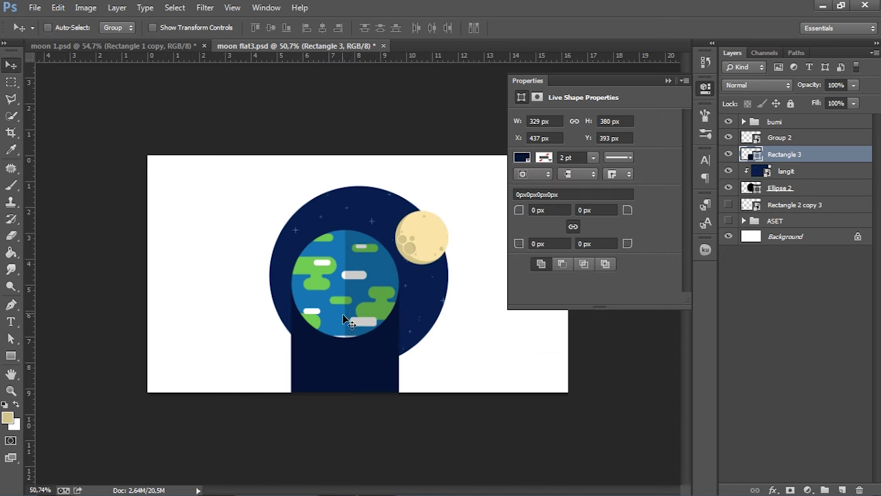
{"action": "scroll", "coordinate": [351, 320], "scroll_direction": "up", "scroll_amount": 1}
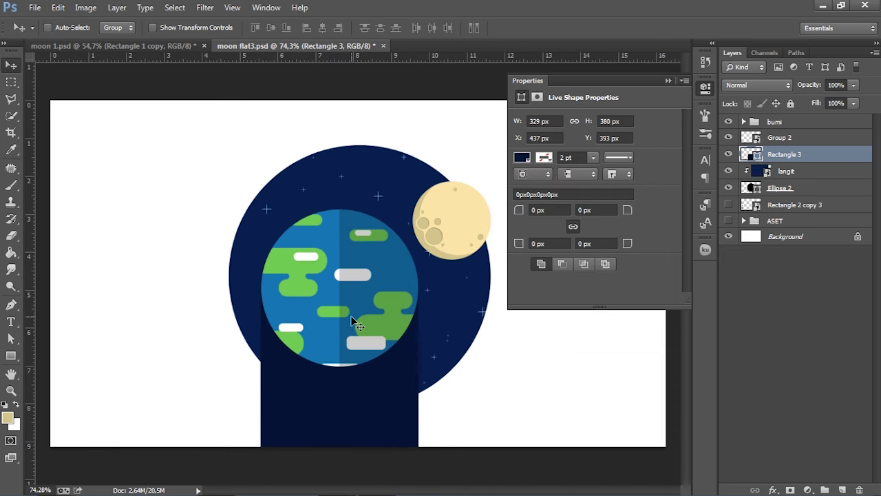
Rotate the dark rectangle to about 40° and position it under the Earth.
{"action": "key", "text": "ctrl+t"}
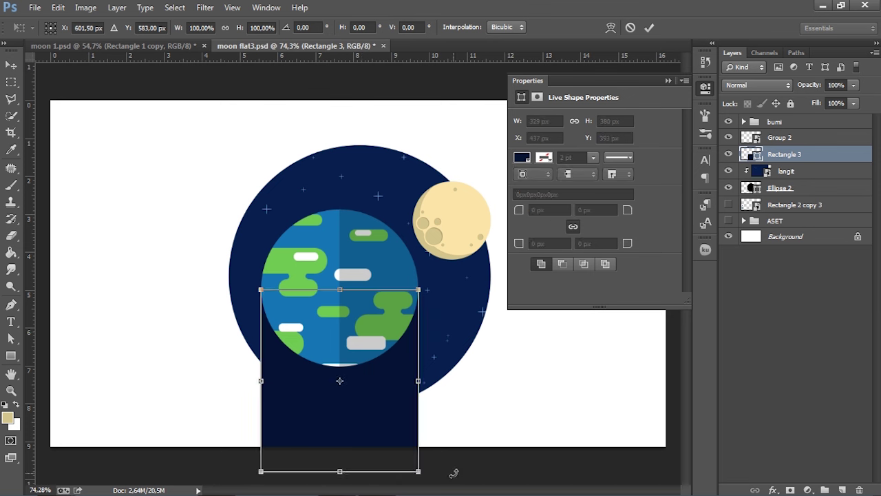
{"action": "left_click_drag", "start_coordinate": [451, 473], "coordinate": [344, 478]}
{"action": "scroll", "coordinate": [356, 439], "scroll_direction": "up", "scroll_amount": 1}
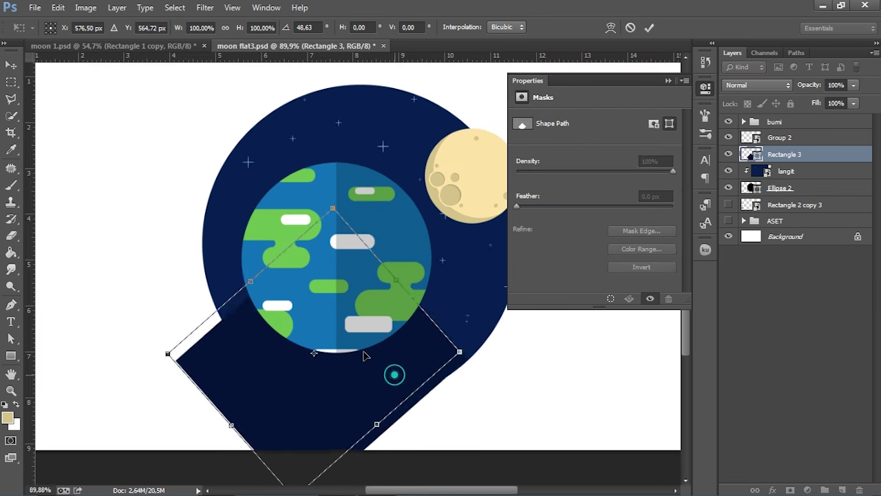
{"action": "mouse_move", "coordinate": [401, 382]}
{"action": "left_mouse_down"}
{"action": "mouse_move", "coordinate": [308, 335]}
{"action": "mouse_move", "coordinate": [314, 344]}
{"action": "left_mouse_up"}
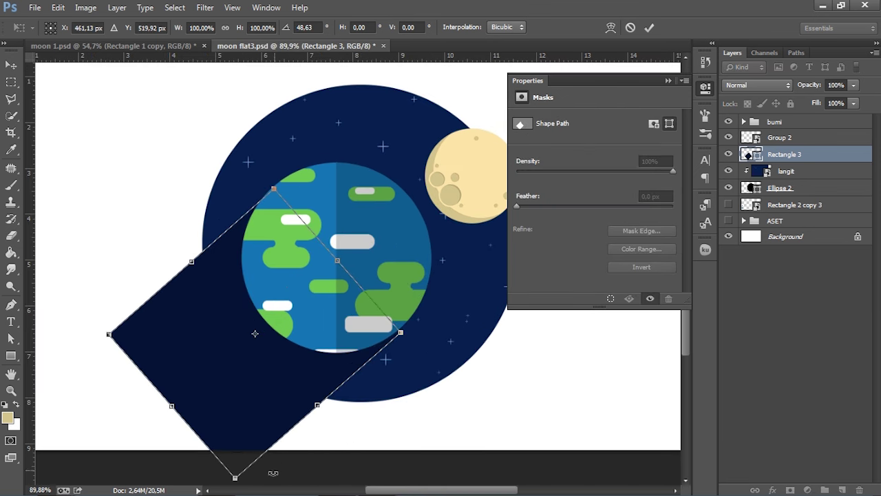
{"action": "left_click_drag", "start_coordinate": [269, 482], "coordinate": [283, 473]}
{"action": "left_click_drag", "start_coordinate": [253, 354], "coordinate": [268, 356]}
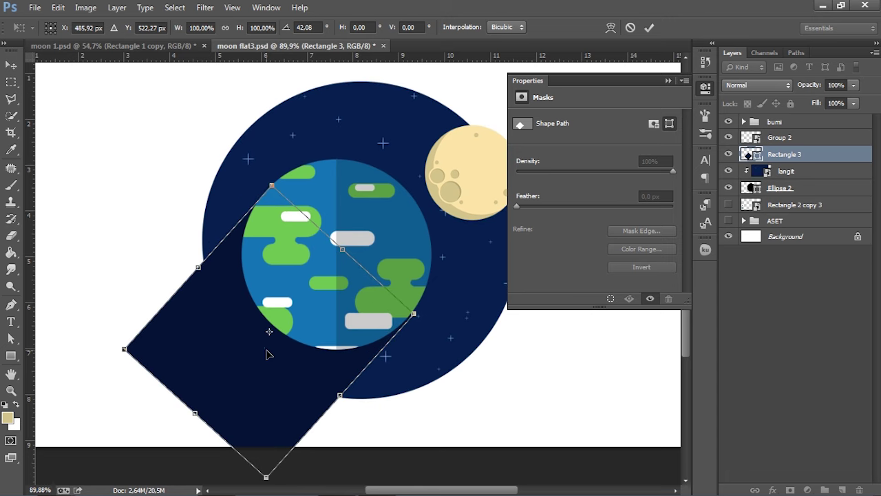
{"action": "left_click_drag", "start_coordinate": [306, 471], "coordinate": [305, 466]}
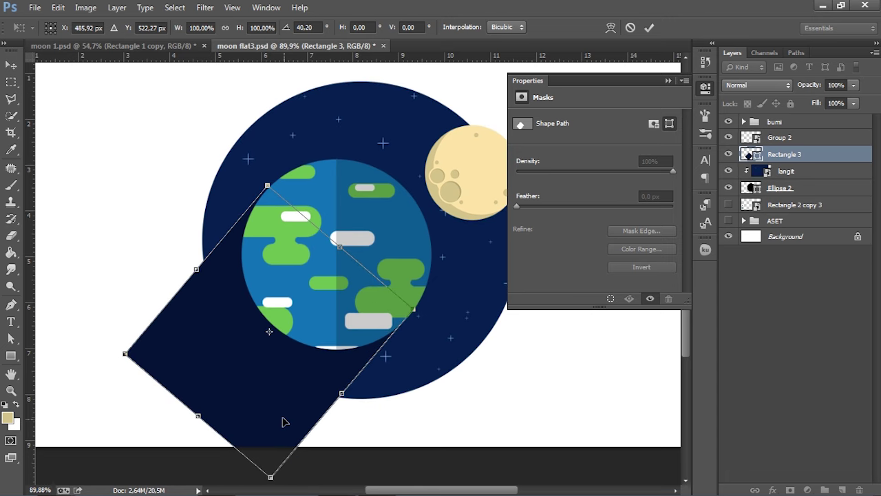
{"action": "left_click_drag", "start_coordinate": [265, 402], "coordinate": [270, 405]}
Narrow the rotated rectangle slightly and commit the transform.
{"action": "scroll", "coordinate": [276, 405], "scroll_direction": "down", "scroll_amount": 1}
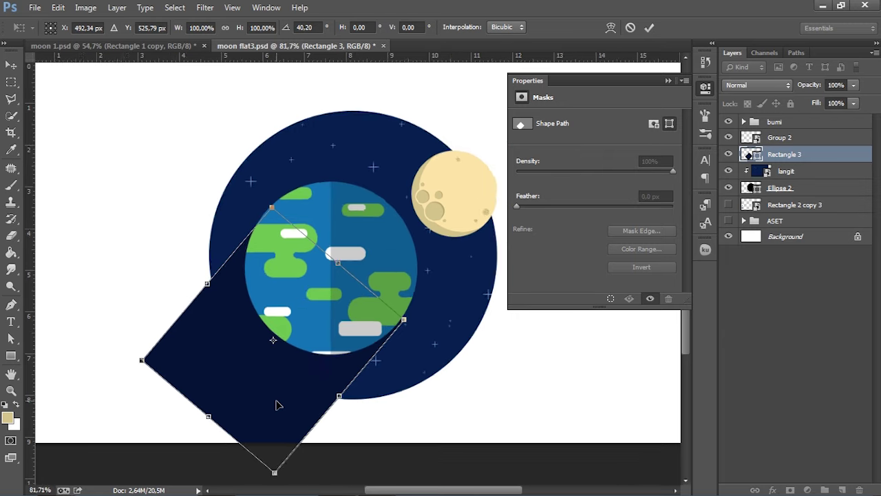
{"action": "scroll", "coordinate": [278, 403], "scroll_direction": "down", "scroll_amount": 2}
{"action": "scroll", "coordinate": [285, 409], "scroll_direction": "up", "scroll_amount": 2}
{"action": "scroll", "coordinate": [310, 411], "scroll_direction": "up", "scroll_amount": 1}
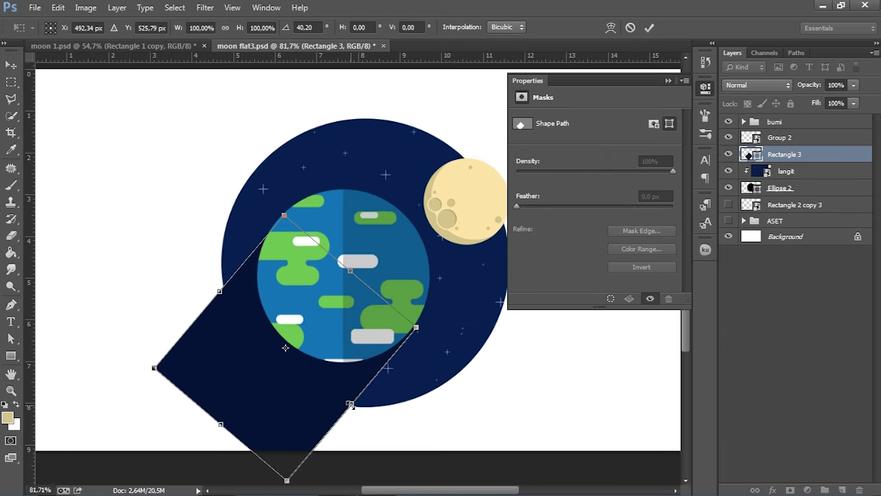
{"action": "left_click", "coordinate": [351, 403]}
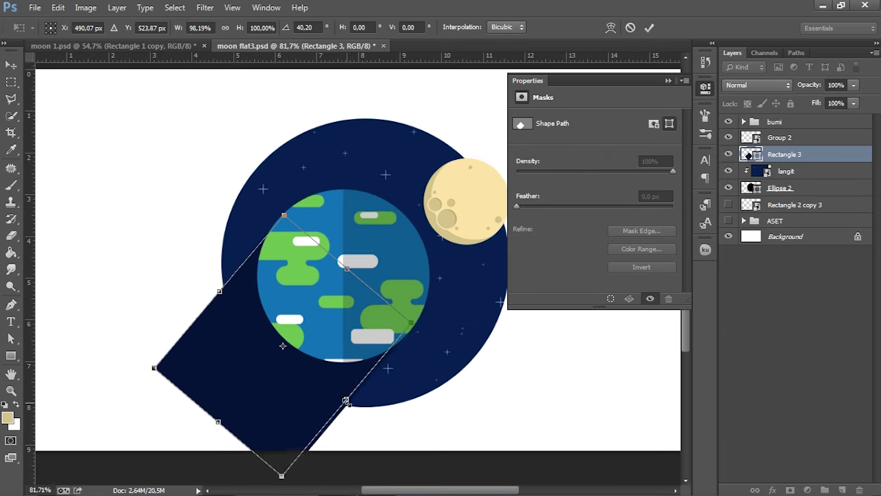
{"action": "left_click_drag", "start_coordinate": [350, 403], "coordinate": [348, 403]}
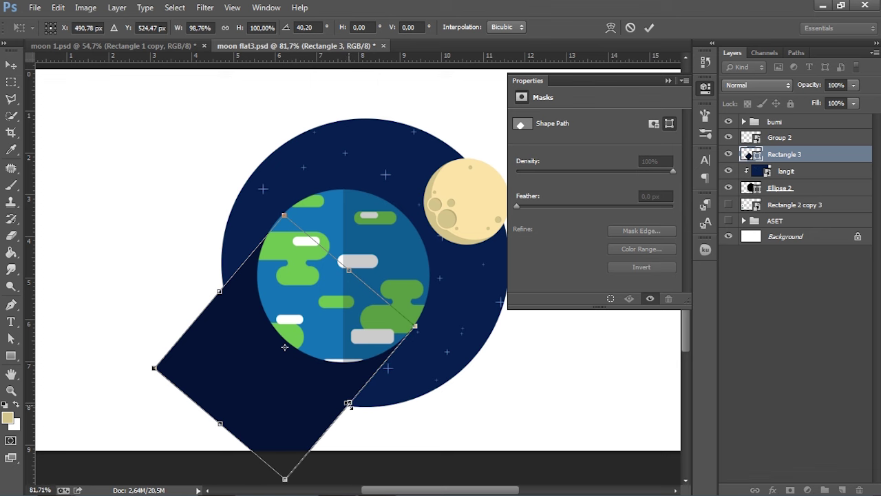
{"action": "scroll", "coordinate": [238, 284], "scroll_direction": "up", "scroll_amount": 2}
{"action": "scroll", "coordinate": [238, 284], "scroll_direction": "up", "scroll_amount": 1}
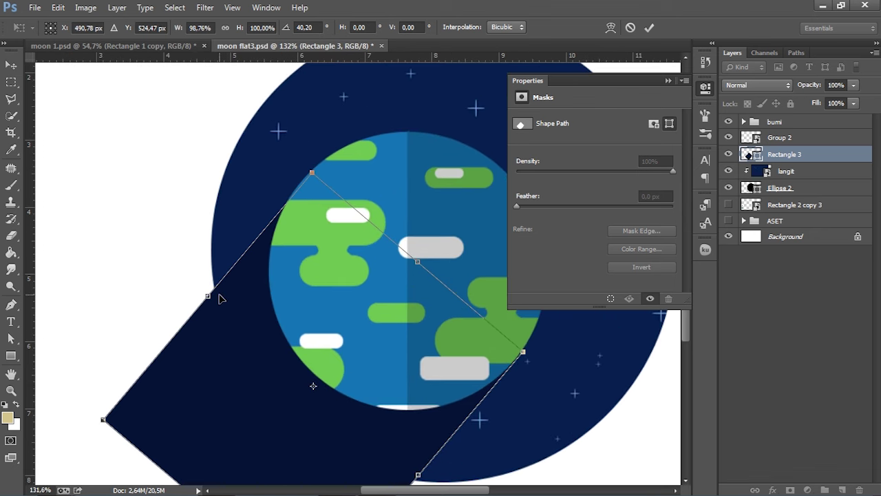
{"action": "left_click_drag", "start_coordinate": [208, 293], "coordinate": [207, 297]}
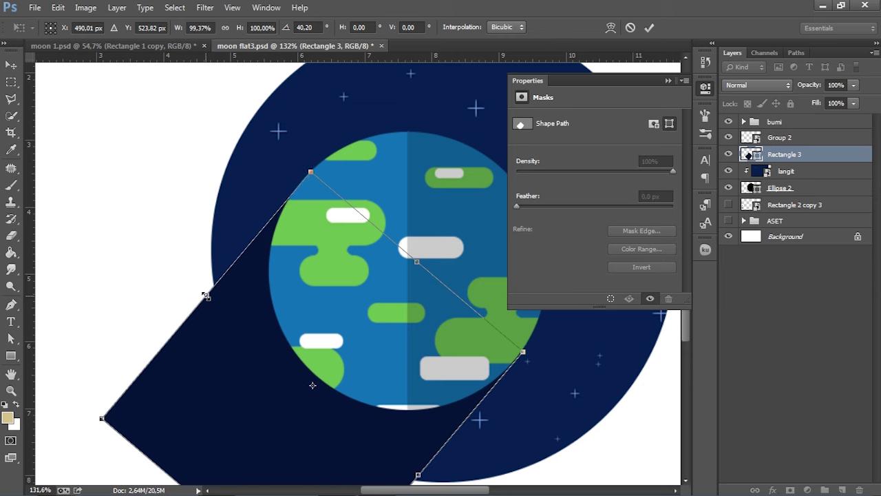
{"action": "scroll", "coordinate": [206, 300], "scroll_direction": "down", "scroll_amount": 1}
{"action": "scroll", "coordinate": [222, 318], "scroll_direction": "down", "scroll_amount": 3}
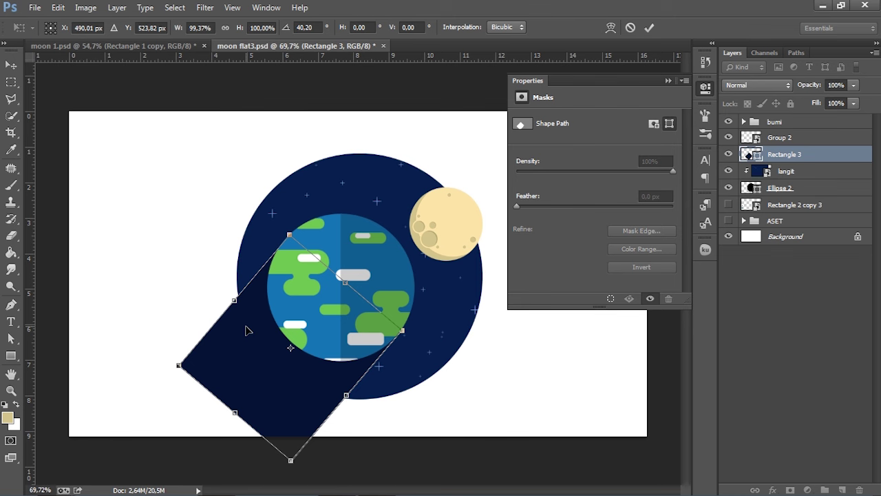
{"action": "key", "text": "Return"}
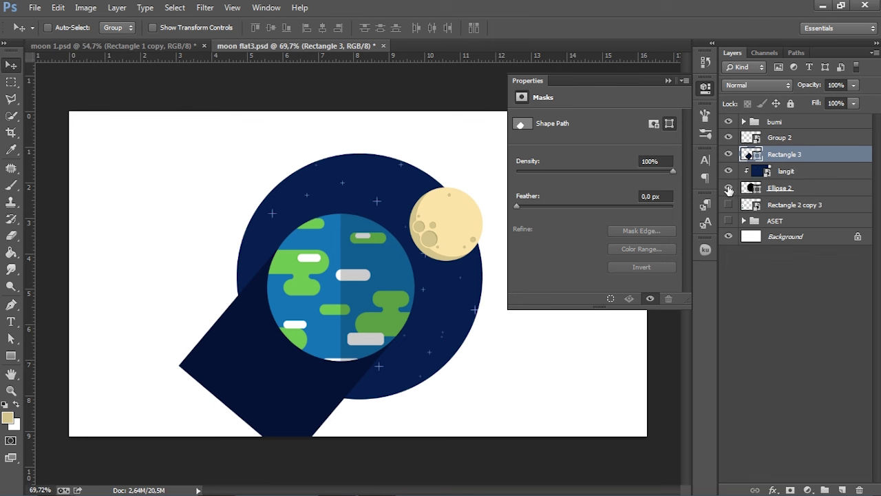
Clip Rectangle 3 to langit so the Earth's shadow stays within the navy circle.
{"action": "left_click", "coordinate": [728, 188]}
{"action": "left_click", "coordinate": [729, 188]}
{"action": "left_click_drag", "start_coordinate": [744, 158], "coordinate": [776, 160]}
{"action": "left_click_drag", "start_coordinate": [776, 160], "coordinate": [777, 162]}
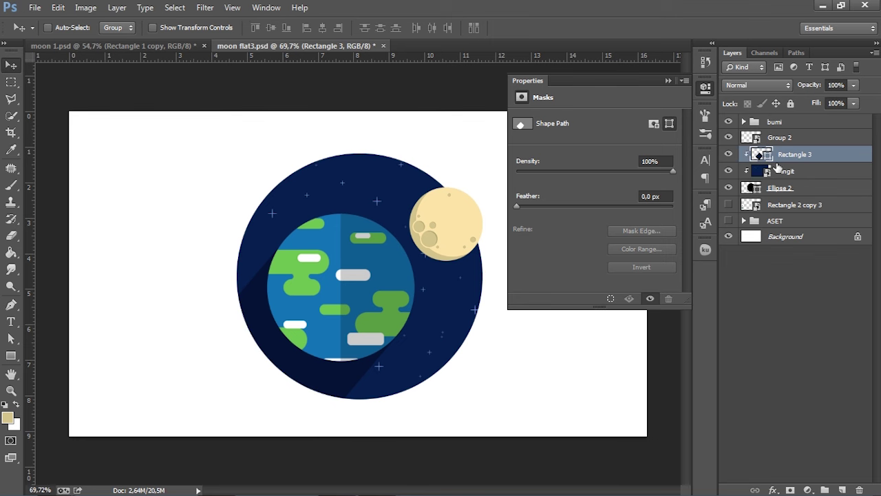
{"action": "scroll", "coordinate": [331, 296], "scroll_direction": "down", "scroll_amount": 3}
{"action": "scroll", "coordinate": [319, 341], "scroll_direction": "up", "scroll_amount": 1}
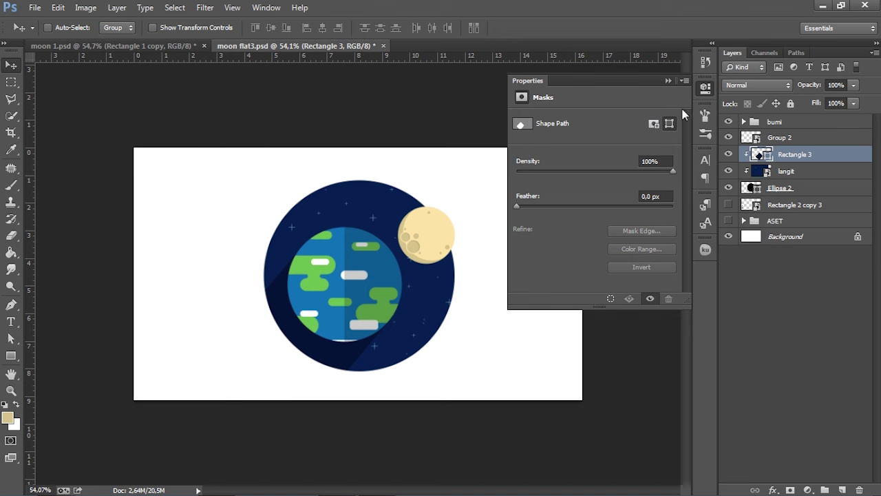
{"action": "left_click", "coordinate": [668, 80]}
{"action": "scroll", "coordinate": [361, 275], "scroll_direction": "up", "scroll_amount": 1}
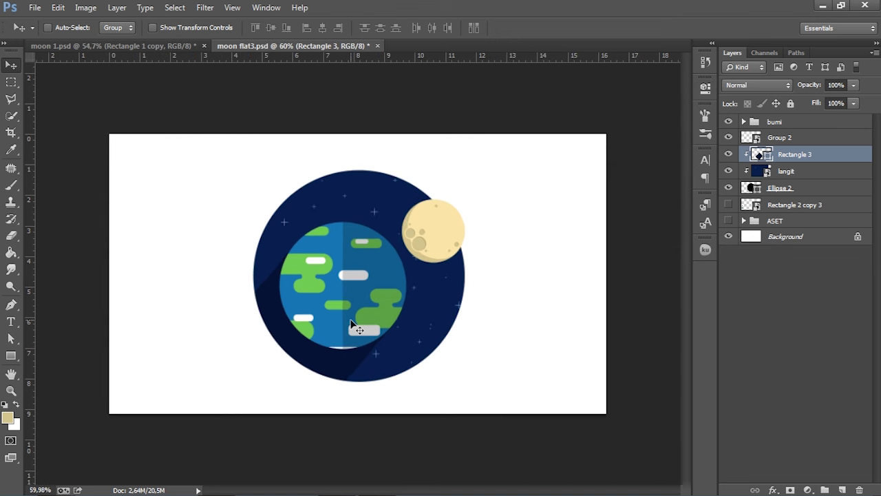
{"action": "scroll", "coordinate": [378, 298], "scroll_direction": "down", "scroll_amount": 1}
{"action": "scroll", "coordinate": [378, 298], "scroll_direction": "down", "scroll_amount": 1}
{"action": "scroll", "coordinate": [377, 298], "scroll_direction": "up", "scroll_amount": 1}
{"action": "scroll", "coordinate": [377, 299], "scroll_direction": "up", "scroll_amount": 2}
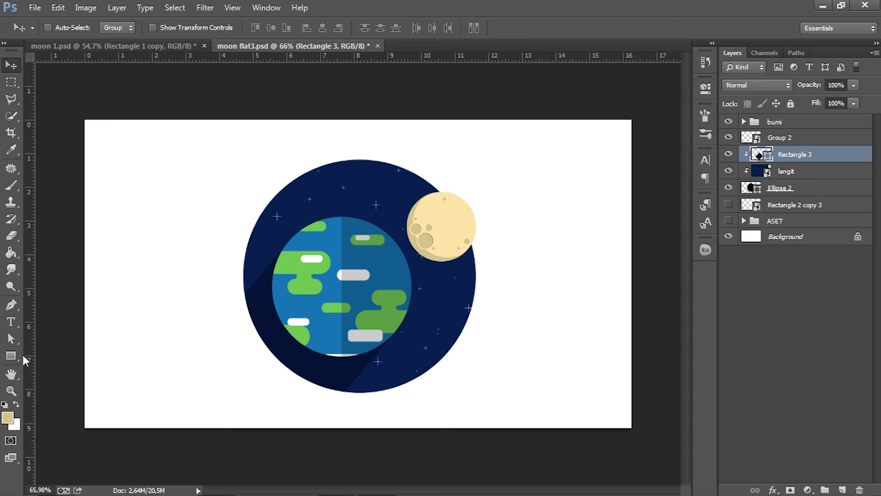
Draw a new dark rectangle beside the Earth.
{"action": "left_click", "coordinate": [11, 355]}
{"action": "scroll", "coordinate": [527, 251], "scroll_direction": "down", "scroll_amount": 1}
{"action": "left_click_drag", "start_coordinate": [482, 206], "coordinate": [551, 387]}
{"action": "key", "text": "v"}
{"action": "left_click_drag", "start_coordinate": [513, 363], "coordinate": [428, 387]}
Rotate the new rectangle to about 39.64° and move it over the Earth.
{"action": "key", "text": "ctrl+t"}
{"action": "left_click_drag", "start_coordinate": [476, 413], "coordinate": [427, 441]}
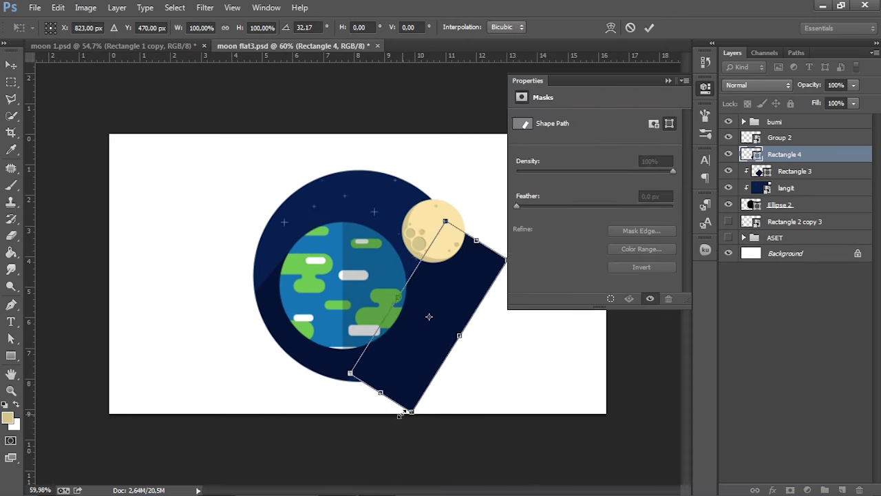
{"action": "scroll", "coordinate": [418, 443], "scroll_direction": "up", "scroll_amount": 2}
{"action": "scroll", "coordinate": [429, 468], "scroll_direction": "up", "scroll_amount": 1}
{"action": "scroll", "coordinate": [449, 471], "scroll_direction": "down", "scroll_amount": 1}
{"action": "left_click_drag", "start_coordinate": [450, 471], "coordinate": [408, 459]}
{"action": "scroll", "coordinate": [444, 471], "scroll_direction": "down", "scroll_amount": 2}
{"action": "scroll", "coordinate": [407, 459], "scroll_direction": "up", "scroll_amount": 1}
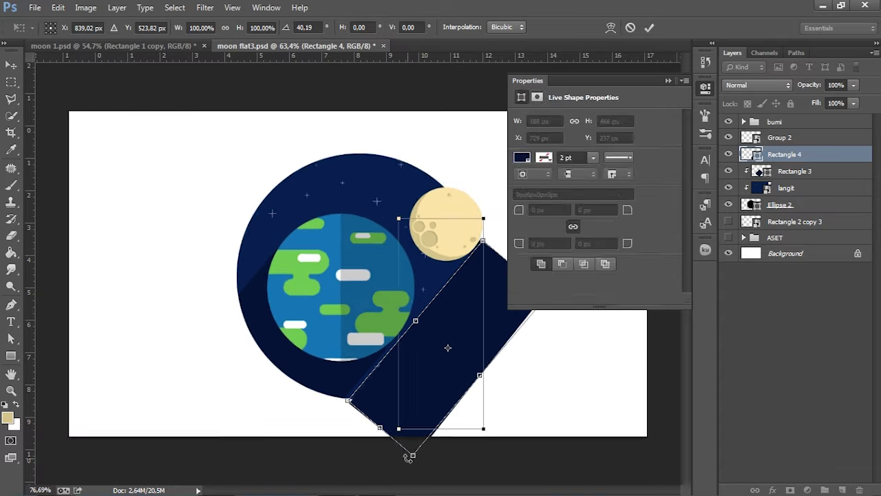
{"action": "scroll", "coordinate": [409, 460], "scroll_direction": "up", "scroll_amount": 2}
{"action": "scroll", "coordinate": [409, 460], "scroll_direction": "down", "scroll_amount": 1}
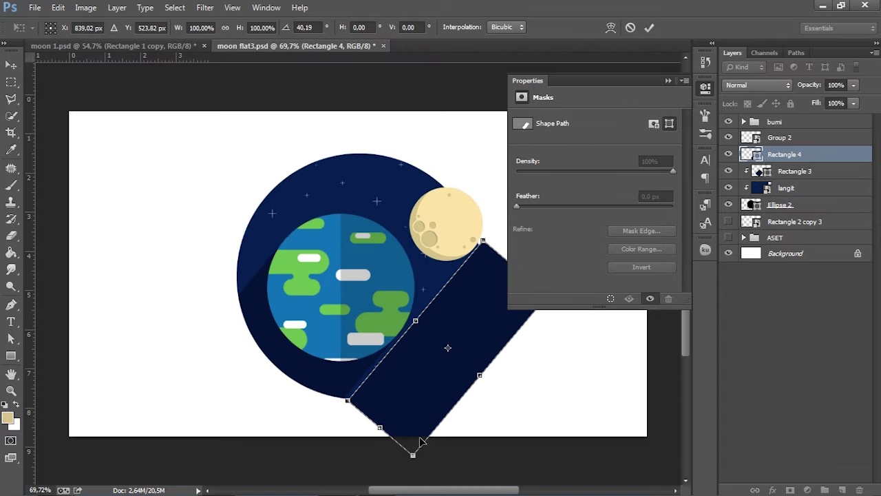
{"action": "scroll", "coordinate": [409, 460], "scroll_direction": "down", "scroll_amount": 1}
{"action": "mouse_move", "coordinate": [441, 373]}
{"action": "left_mouse_down"}
{"action": "mouse_move", "coordinate": [373, 326]}
{"action": "mouse_move", "coordinate": [405, 411]}
{"action": "left_mouse_up"}
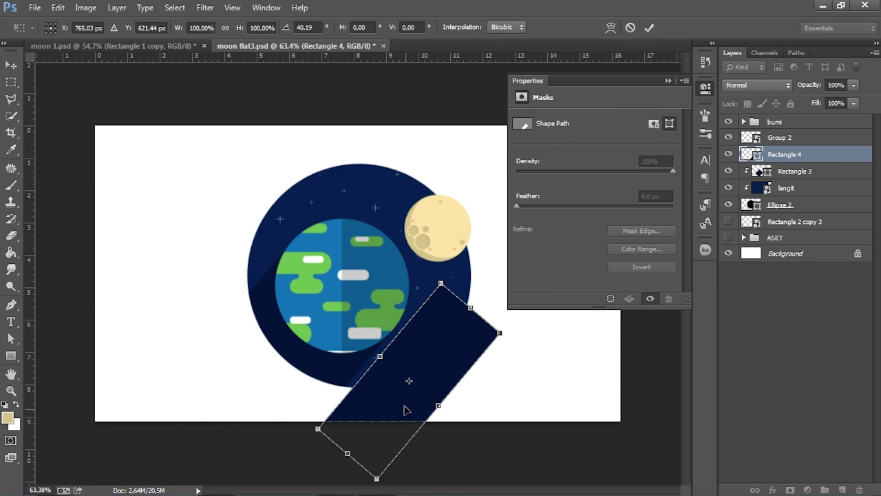
{"action": "scroll", "coordinate": [405, 411], "scroll_direction": "up", "scroll_amount": 3}
{"action": "scroll", "coordinate": [403, 404], "scroll_direction": "up", "scroll_amount": 3}
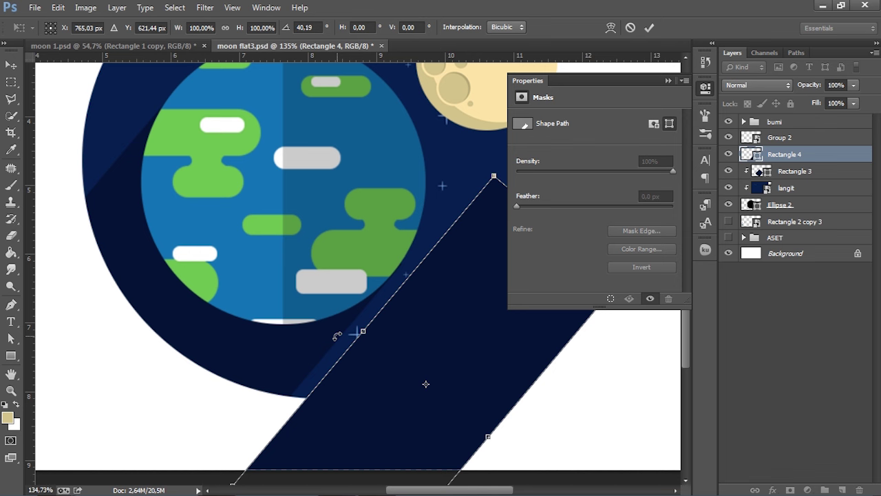
{"action": "scroll", "coordinate": [344, 324], "scroll_direction": "down", "scroll_amount": 2}
{"action": "scroll", "coordinate": [397, 350], "scroll_direction": "up", "scroll_amount": 2}
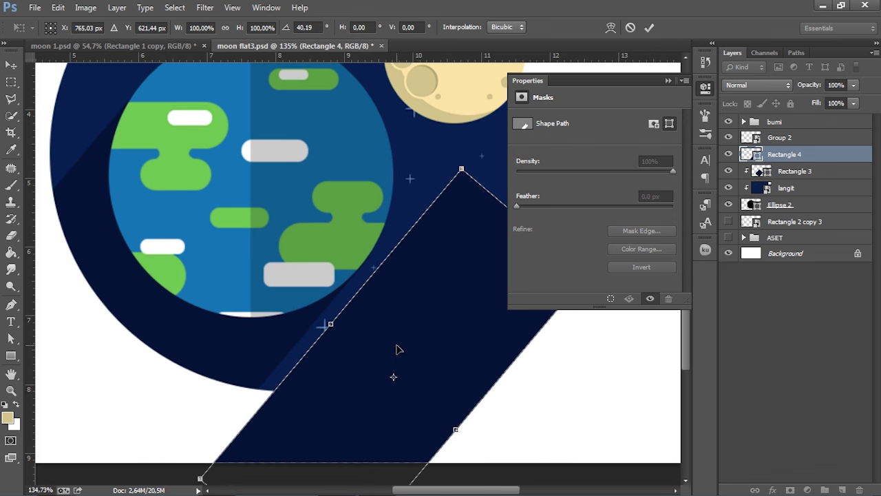
{"action": "scroll", "coordinate": [354, 221], "scroll_direction": "down", "scroll_amount": 3}
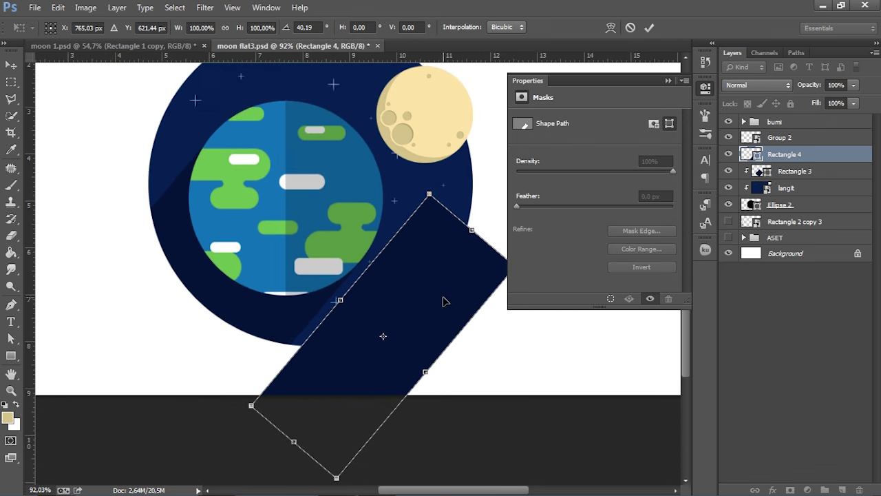
{"action": "scroll", "coordinate": [445, 301], "scroll_direction": "up", "scroll_amount": 3}
{"action": "scroll", "coordinate": [430, 165], "scroll_direction": "up", "scroll_amount": 2}
{"action": "scroll", "coordinate": [431, 160], "scroll_direction": "up", "scroll_amount": 2}
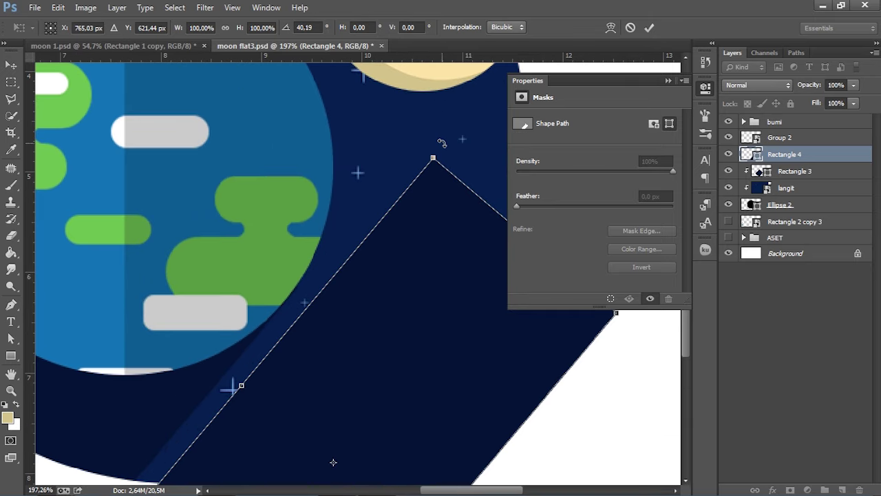
{"action": "left_click_drag", "start_coordinate": [440, 140], "coordinate": [438, 139]}
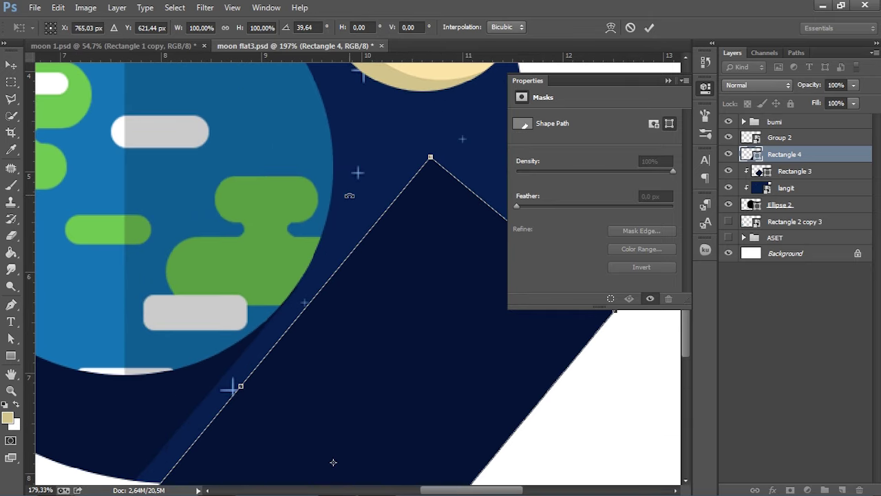
{"action": "scroll", "coordinate": [438, 139], "scroll_direction": "down", "scroll_amount": 2}
{"action": "scroll", "coordinate": [339, 231], "scroll_direction": "down", "scroll_amount": 2}
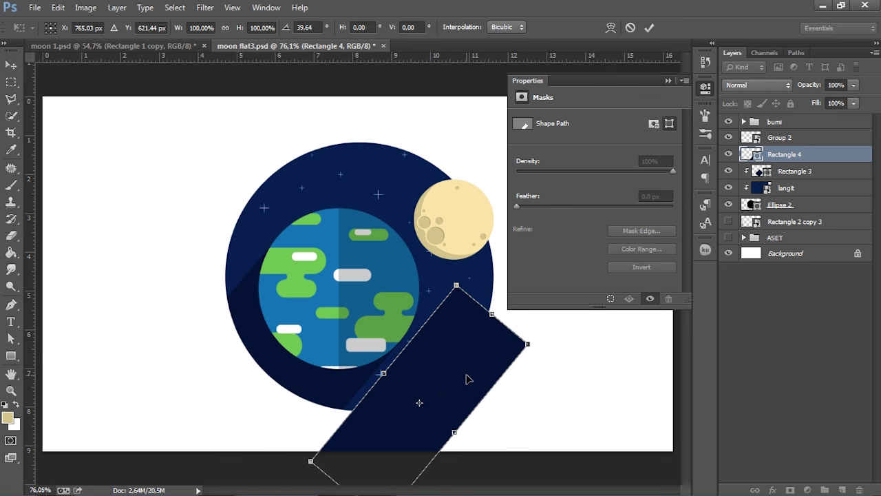
Place the band on the moon, narrow it to the moon's width, and extend it past the circle.
{"action": "left_click_drag", "start_coordinate": [468, 378], "coordinate": [432, 276]}
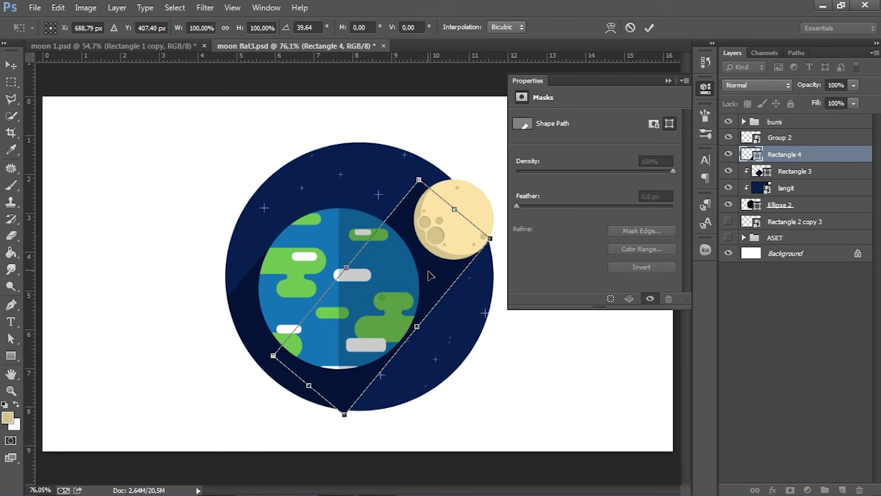
{"action": "scroll", "coordinate": [416, 247], "scroll_direction": "up", "scroll_amount": 3}
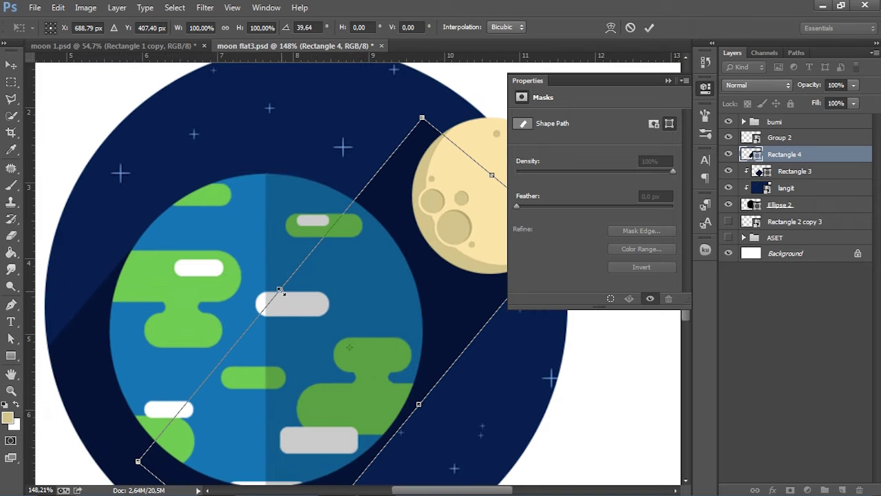
{"action": "left_click_drag", "start_coordinate": [280, 289], "coordinate": [296, 305]}
{"action": "scroll", "coordinate": [331, 304], "scroll_direction": "down", "scroll_amount": 3}
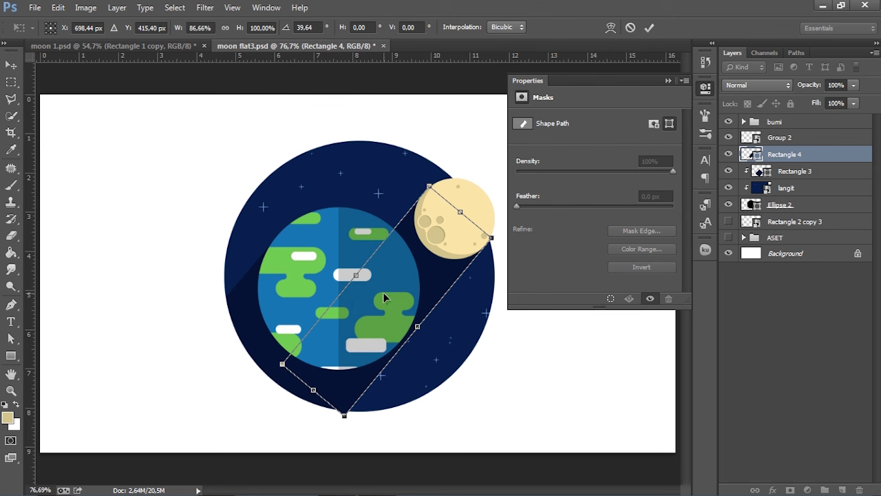
{"action": "left_click_drag", "start_coordinate": [311, 389], "coordinate": [298, 402]}
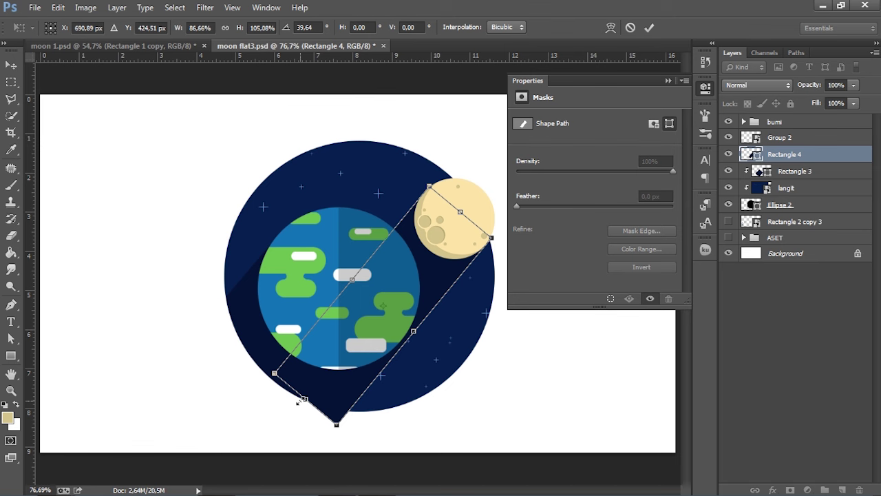
{"action": "left_click_drag", "start_coordinate": [298, 402], "coordinate": [284, 414]}
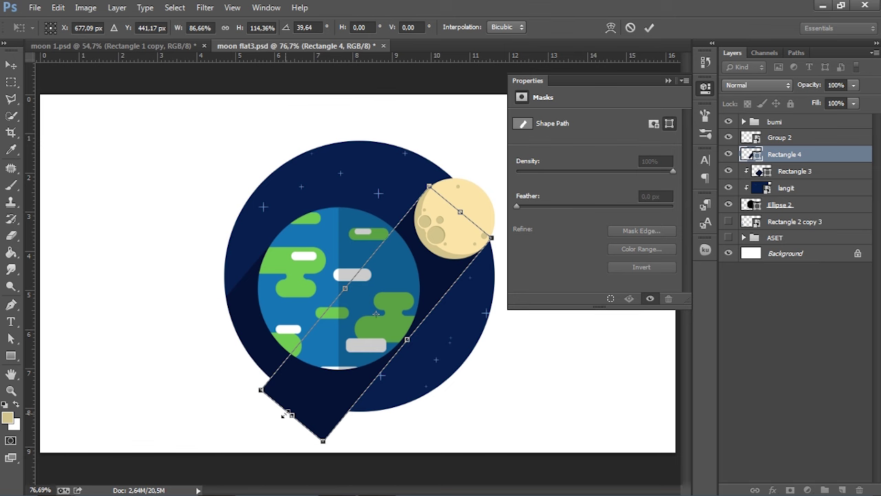
{"action": "key", "text": "Return"}
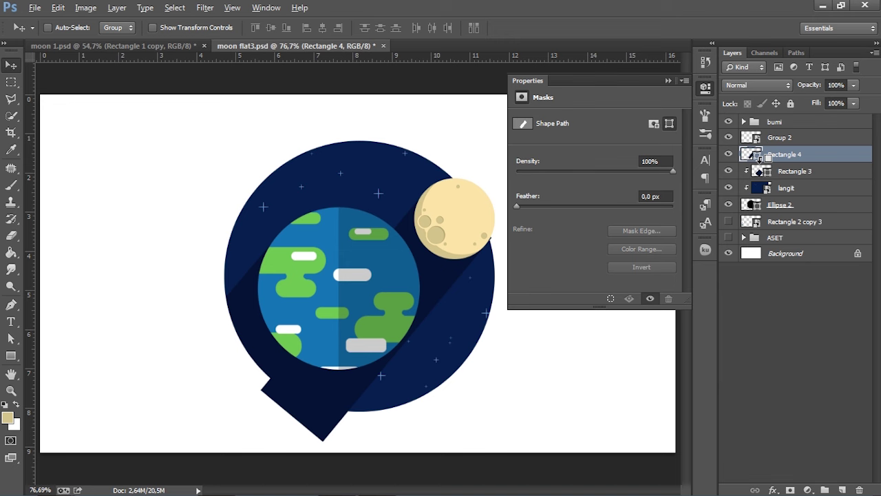
Clip Rectangle 4 so the moon's shadow shows only inside the navy circle.
{"action": "left_click", "coordinate": [760, 162], "text": "alt"}
{"action": "scroll", "coordinate": [425, 367], "scroll_direction": "down", "scroll_amount": 3}
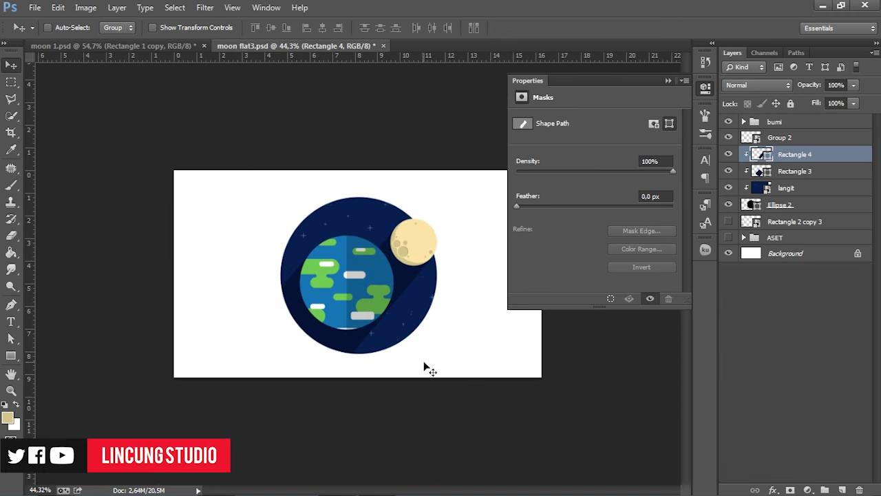
{"action": "left_click", "coordinate": [668, 80]}
{"action": "scroll", "coordinate": [320, 370], "scroll_direction": "down", "scroll_amount": 3}
{"action": "scroll", "coordinate": [403, 354], "scroll_direction": "up", "scroll_amount": 2}
{"action": "scroll", "coordinate": [406, 348], "scroll_direction": "up", "scroll_amount": 1}
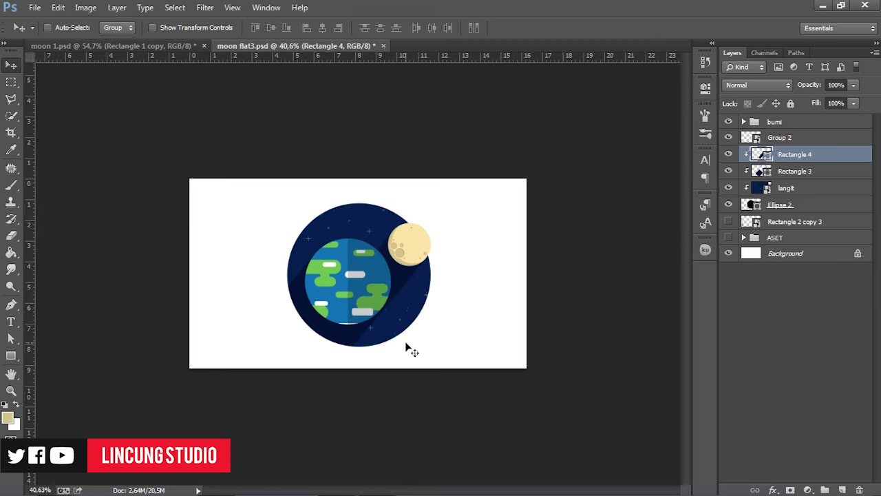
Group the Earth, moon, shadow, sky and circle layers into Group 3.
{"action": "left_click", "coordinate": [792, 122]}
{"action": "left_click", "coordinate": [794, 154], "text": "shift"}
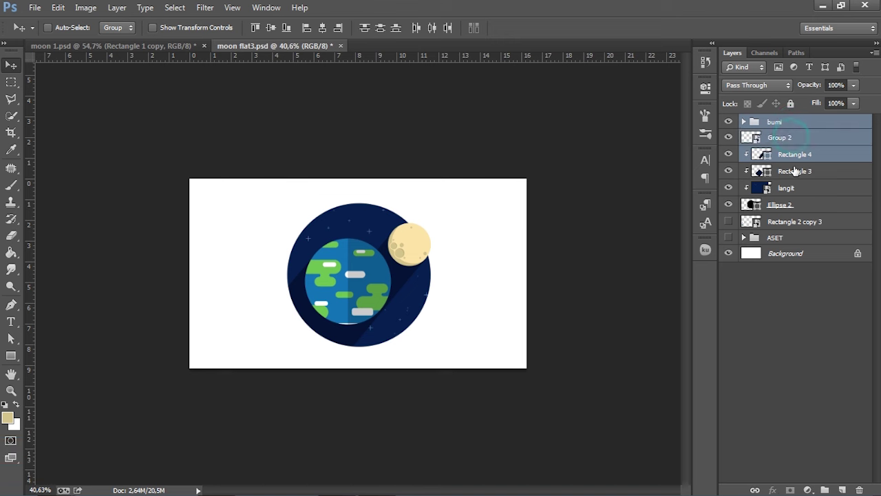
{"action": "left_click", "coordinate": [796, 171], "text": "shift"}
{"action": "left_click", "coordinate": [799, 187], "text": "shift"}
{"action": "right_click", "coordinate": [821, 162]}
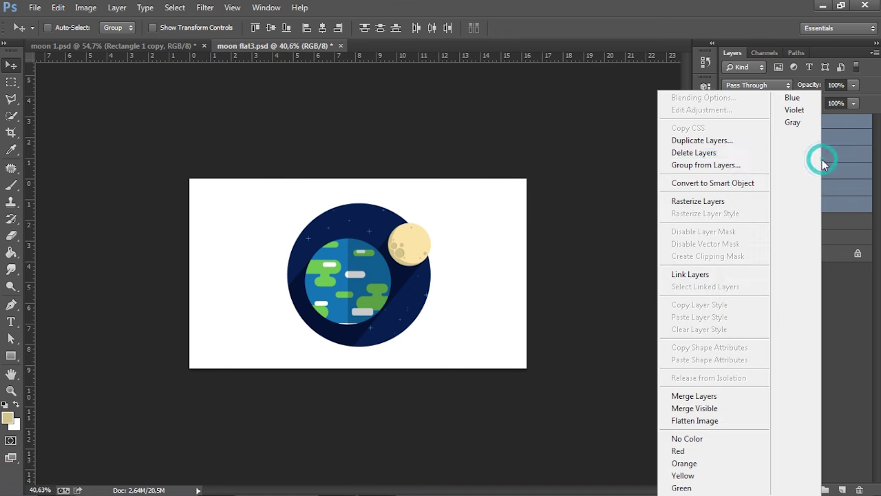
{"action": "left_click", "coordinate": [717, 164]}
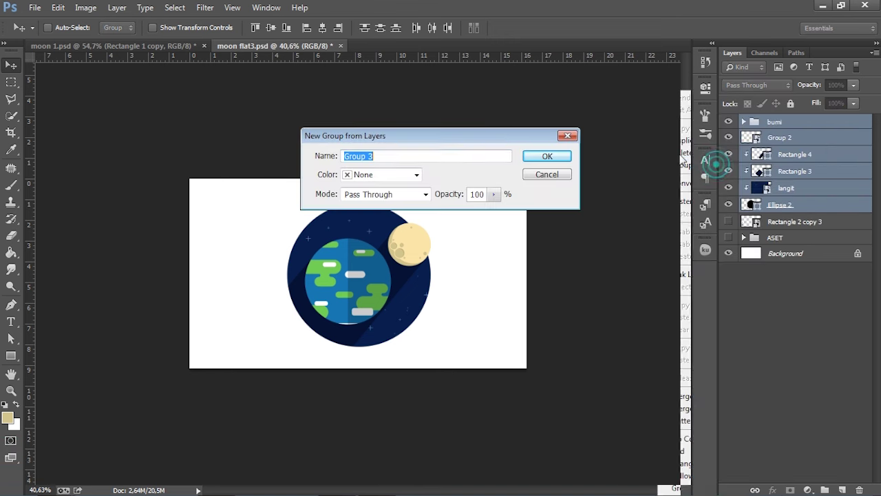
{"action": "left_click", "coordinate": [554, 154]}
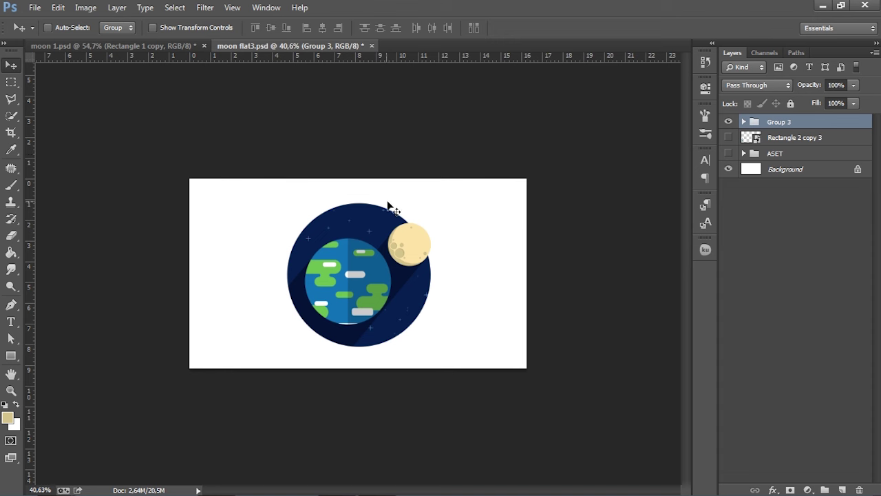
Align Group 3, the Earth-and-moon icon, to the canvas centre horizontally and vertically.
{"action": "key", "text": "ctrl+a"}
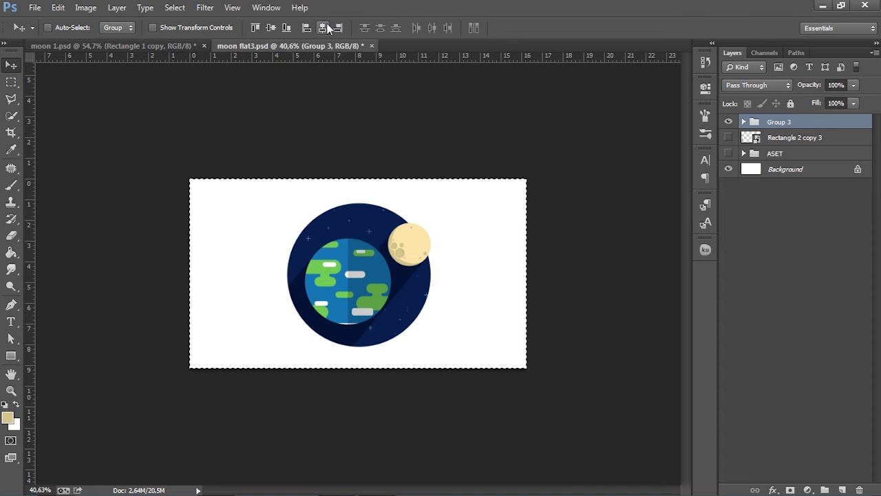
{"action": "left_click", "coordinate": [322, 28]}
{"action": "left_click", "coordinate": [272, 28]}
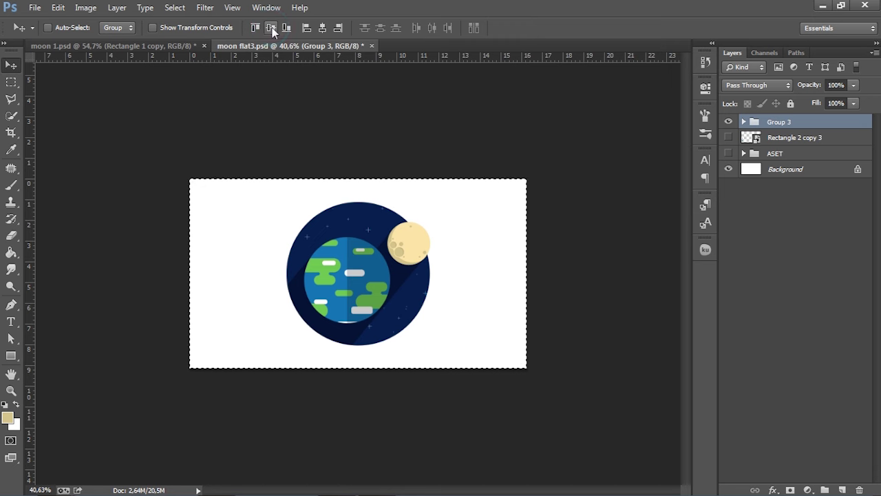
{"action": "key", "text": "ctrl+d"}
{"action": "scroll", "coordinate": [399, 287], "scroll_direction": "down", "scroll_amount": 1}
{"action": "scroll", "coordinate": [402, 282], "scroll_direction": "up", "scroll_amount": 1}
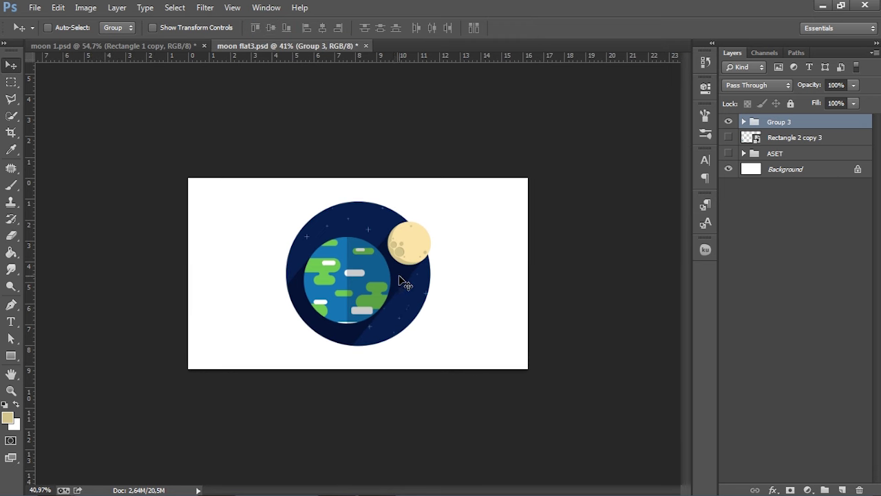
{"action": "scroll", "coordinate": [405, 283], "scroll_direction": "up", "scroll_amount": 1}
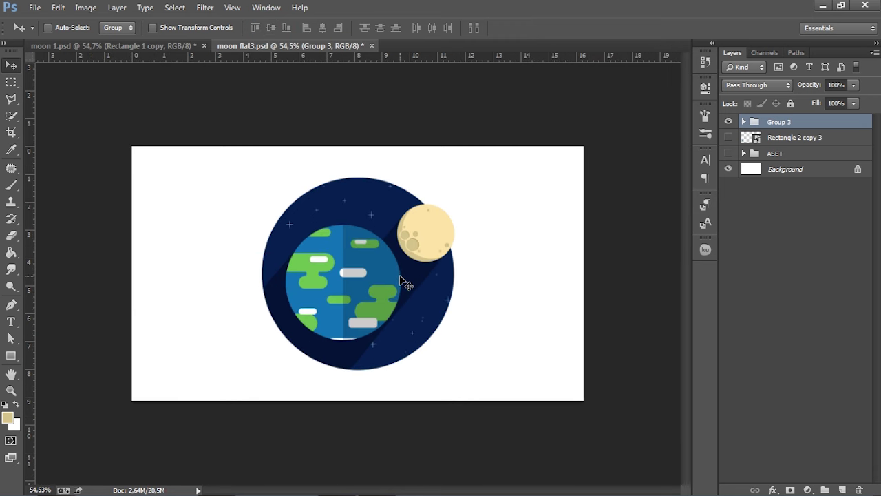